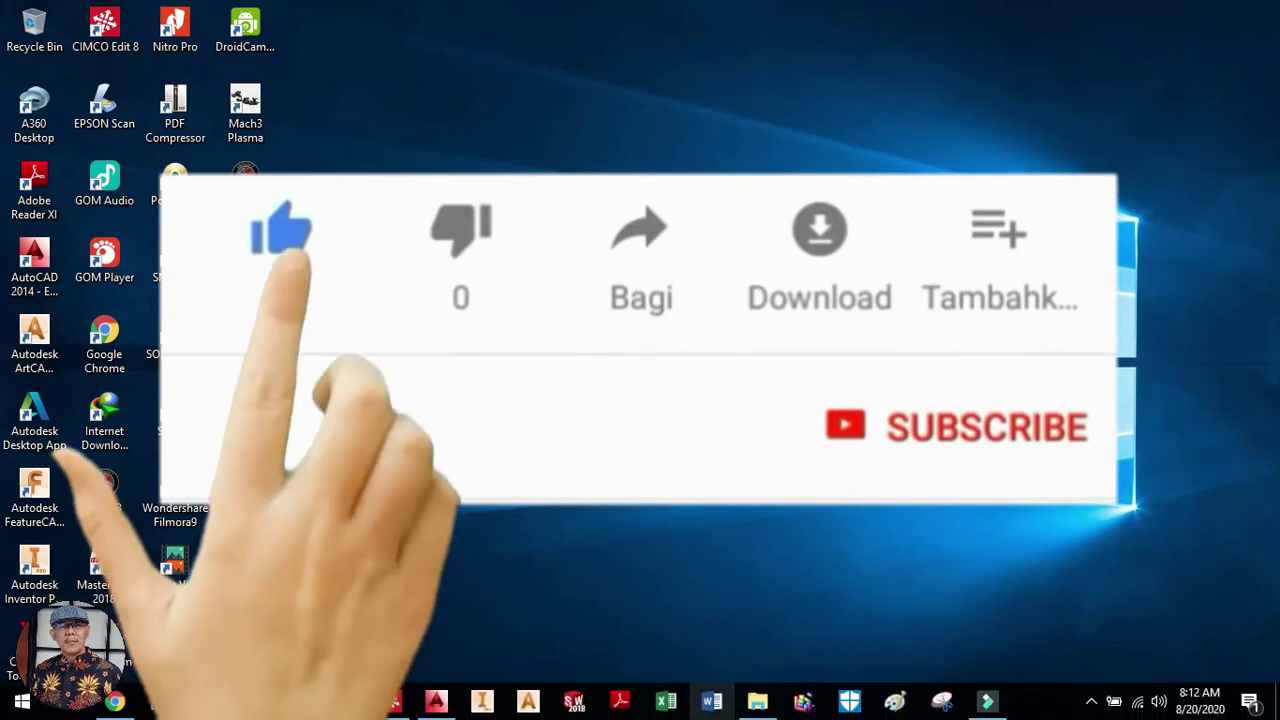
Switch to the AutoCAD 2014 window showing the drawing latihan transfer ke cimco.dwg.
{"action": "left_click", "coordinate": [436, 702]}
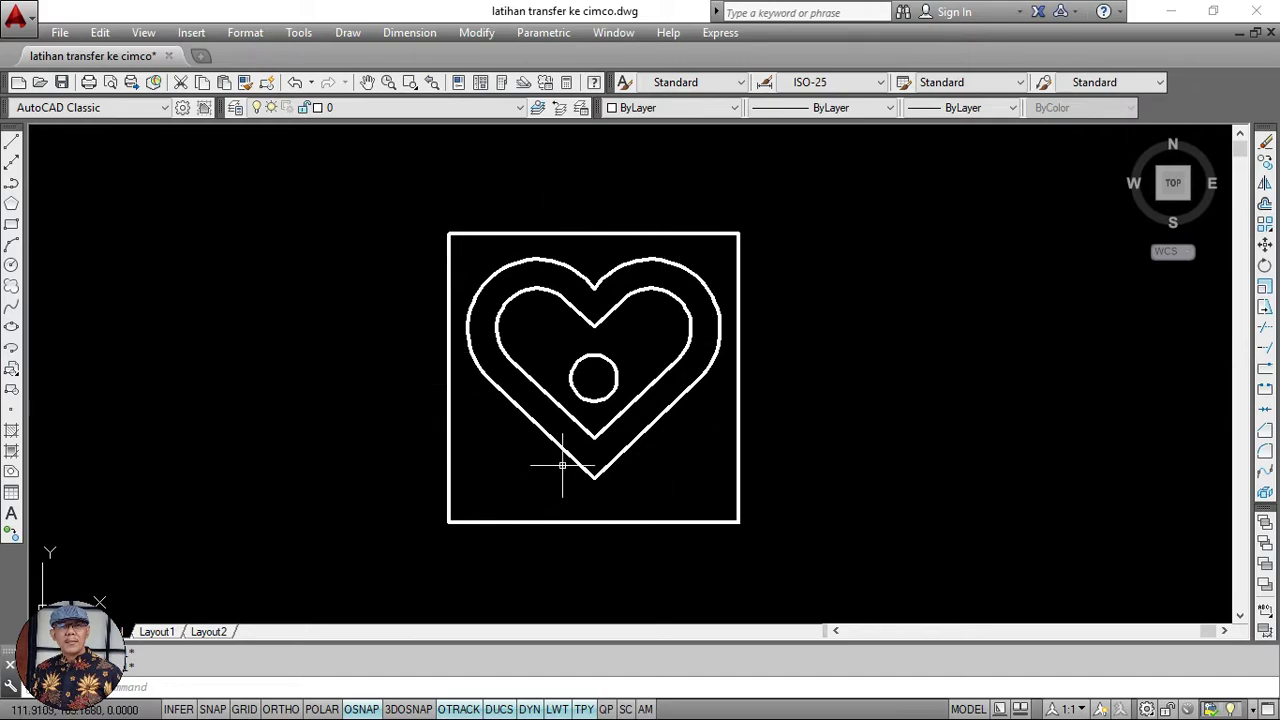
{"action": "scroll", "coordinate": [857, 357], "scroll_direction": "up", "scroll_amount": 1}
{"action": "scroll", "coordinate": [855, 360], "scroll_direction": "down", "scroll_amount": 1}
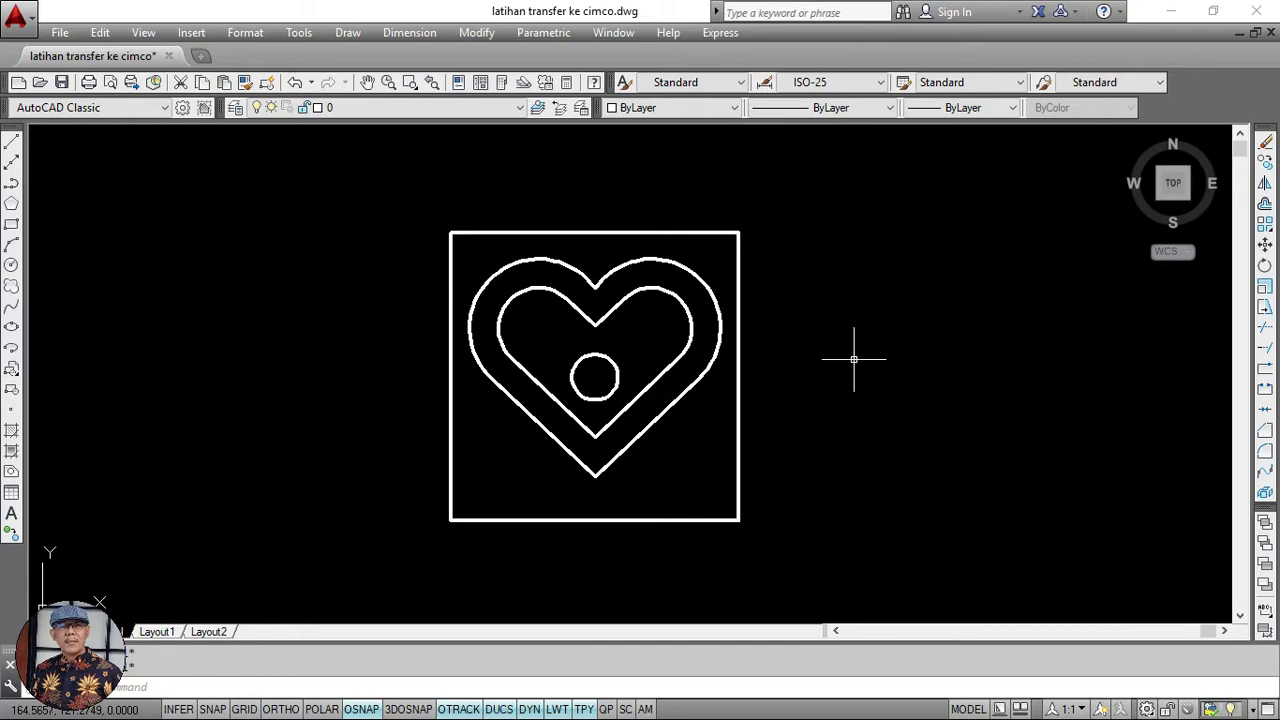
{"action": "left_click", "coordinate": [678, 232]}
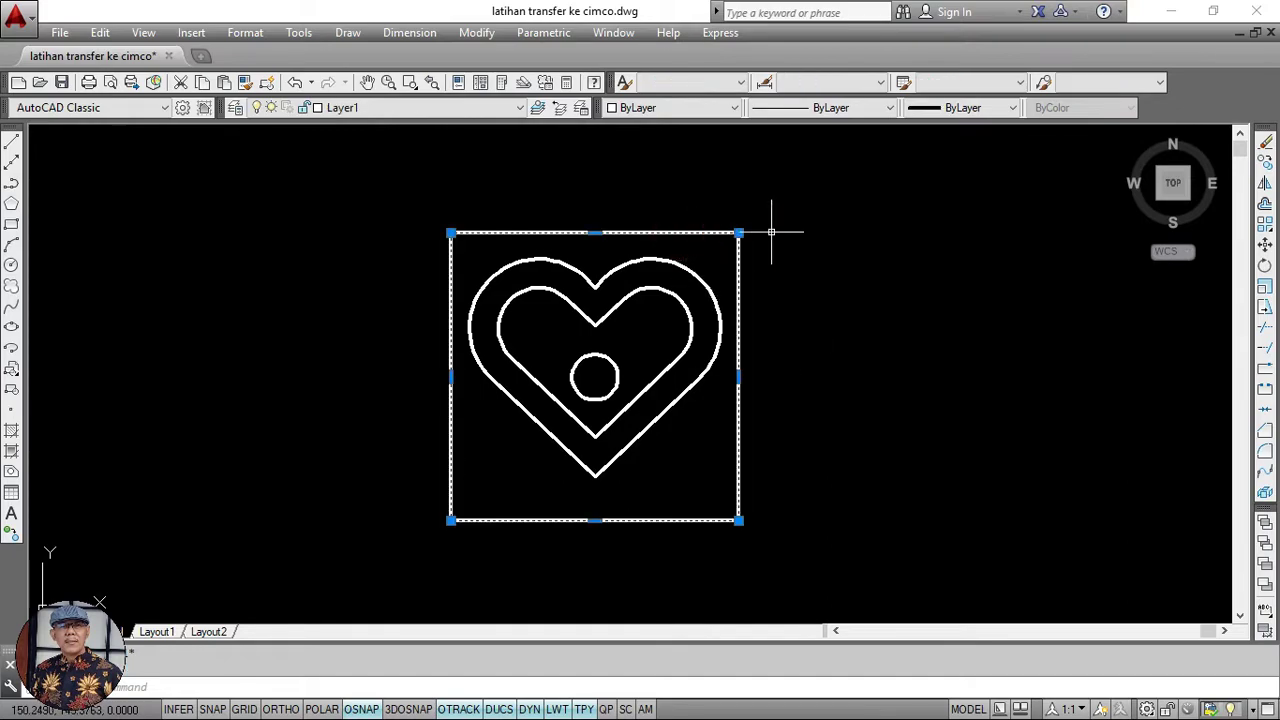
{"action": "key", "text": "Escape"}
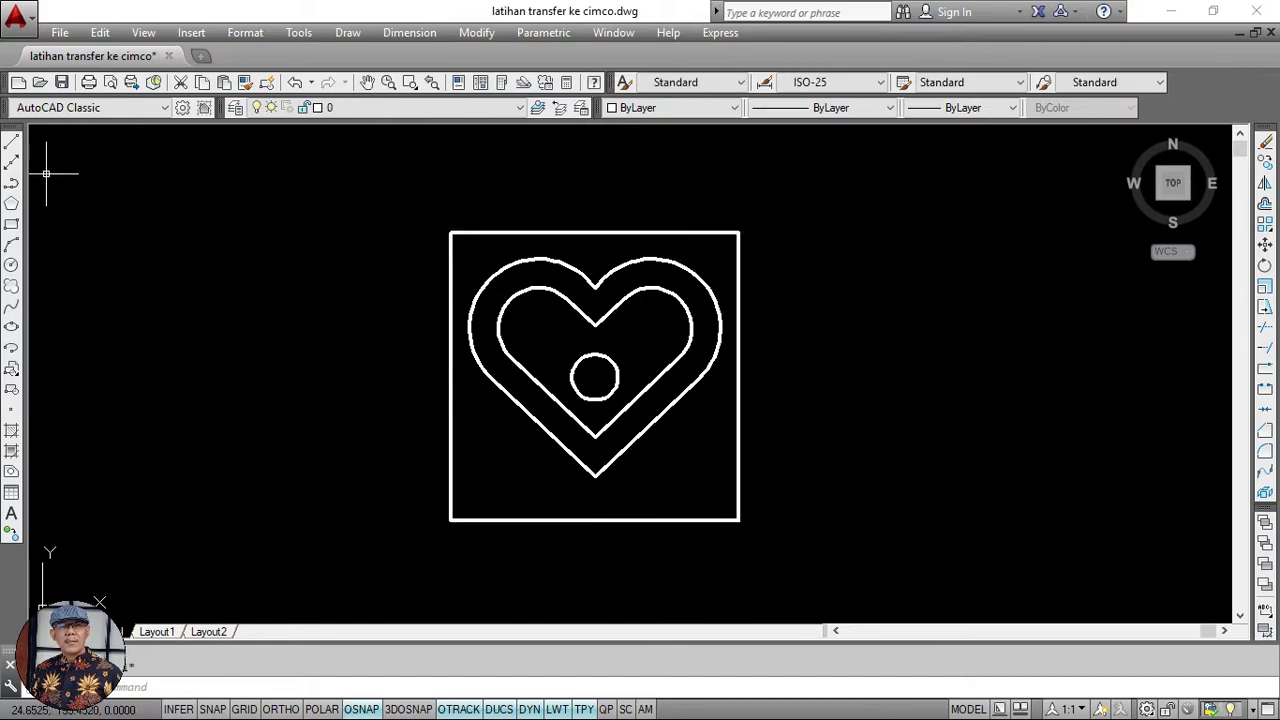
{"action": "left_click", "coordinate": [11, 145]}
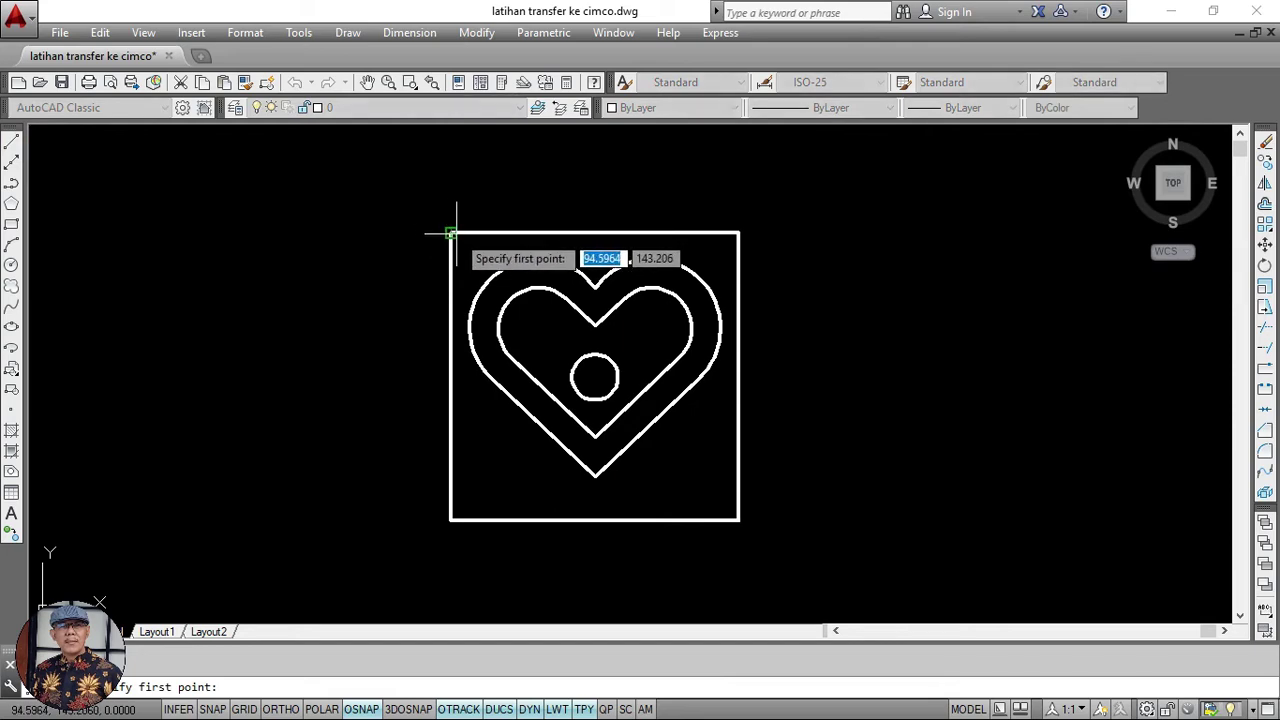
{"action": "left_click", "coordinate": [452, 233]}
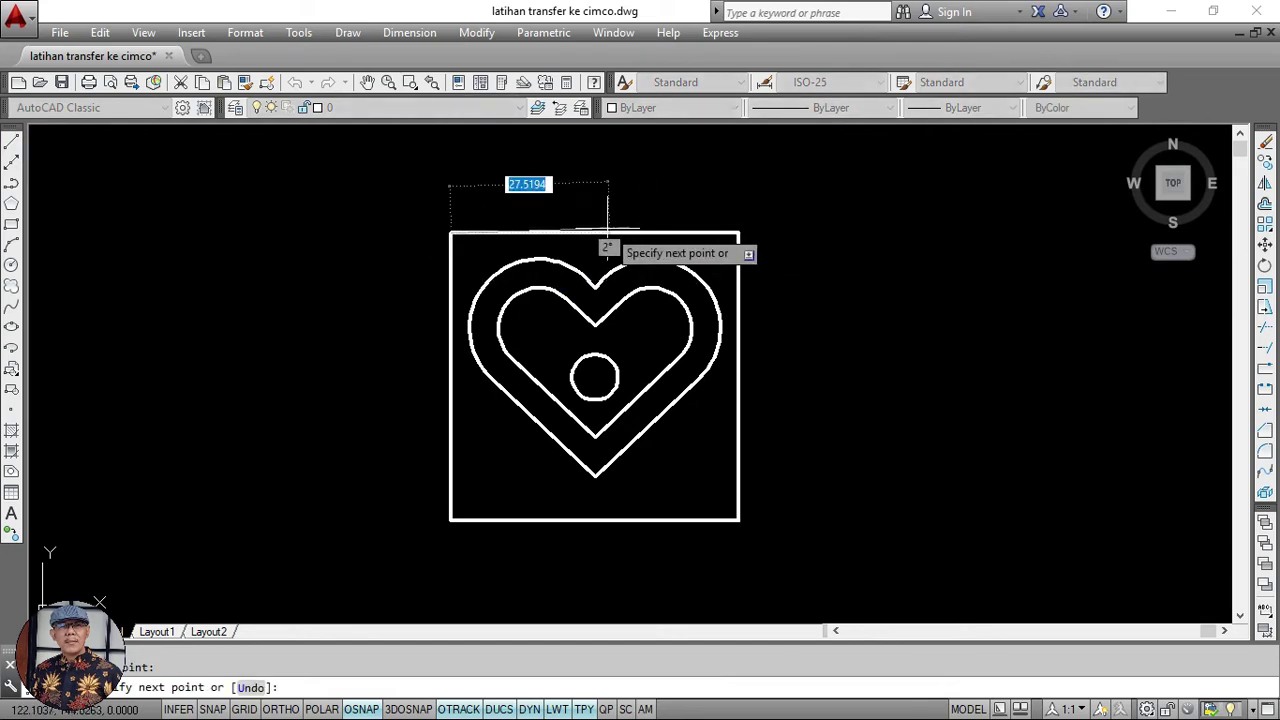
{"action": "type", "text": "50"}
{"action": "key", "text": "Return"}
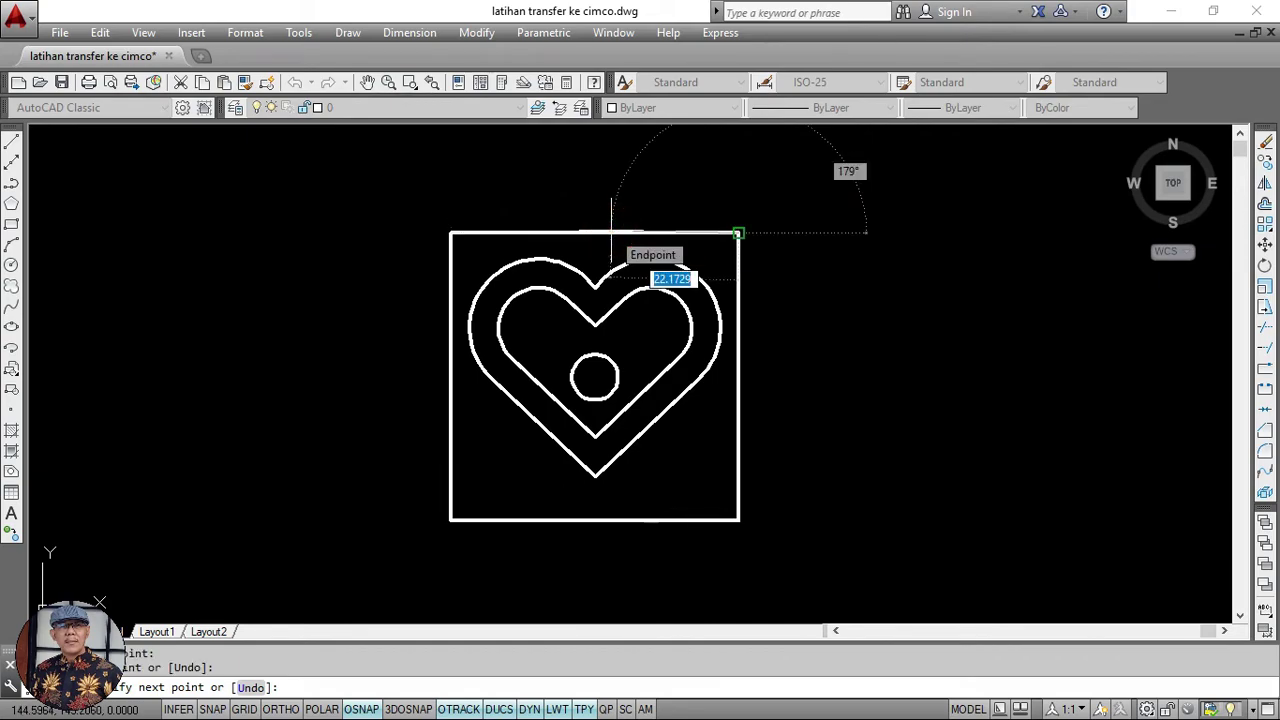
{"action": "key", "text": "Return"}
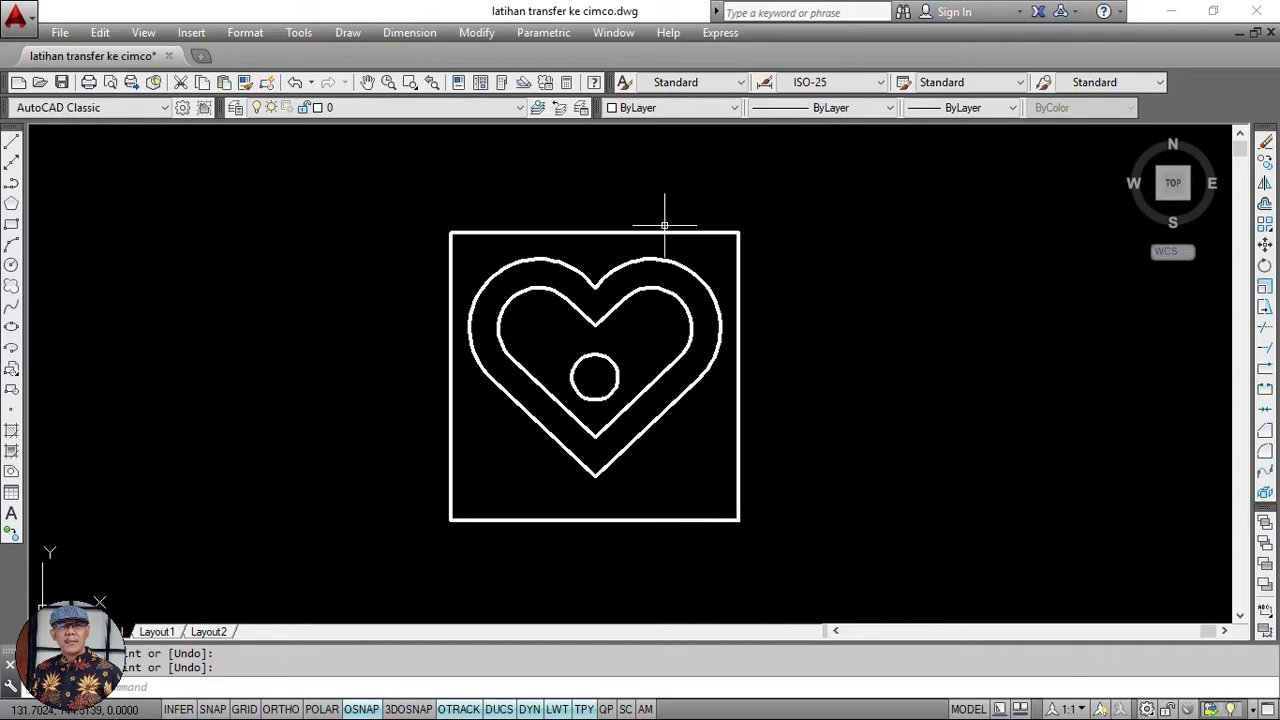
{"action": "left_click", "coordinate": [664, 226]}
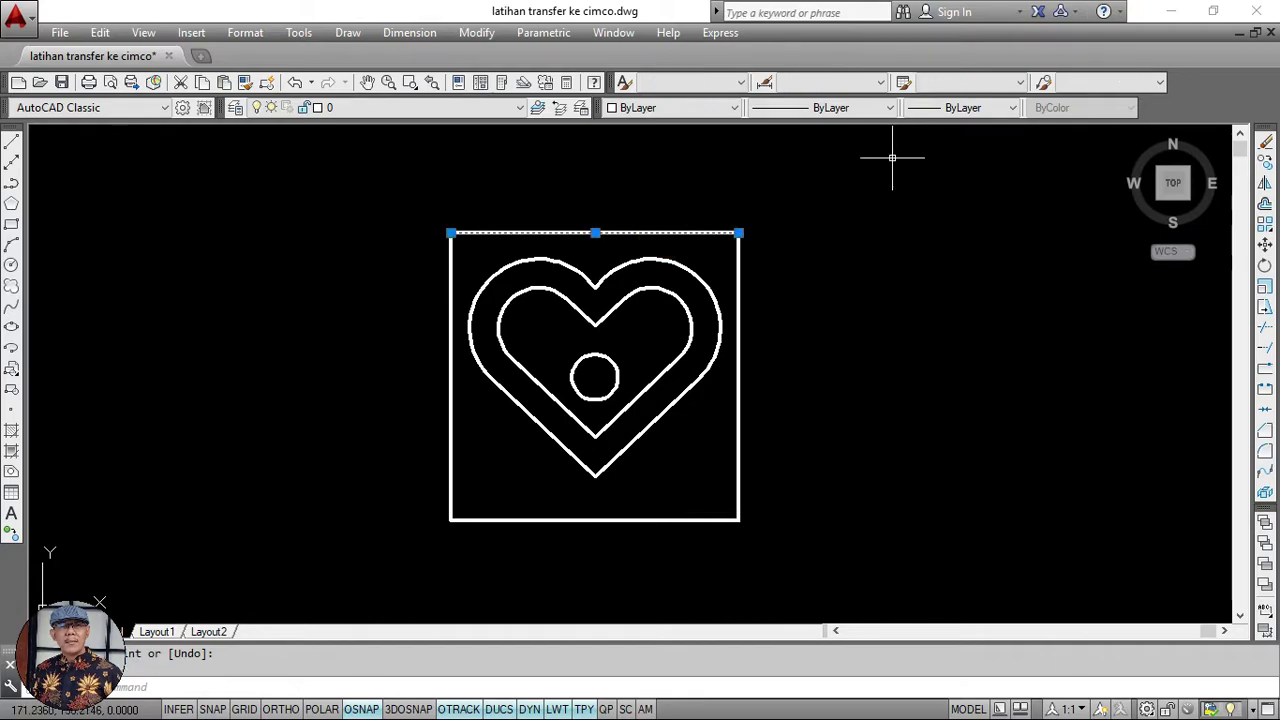
{"action": "key", "text": "Escape"}
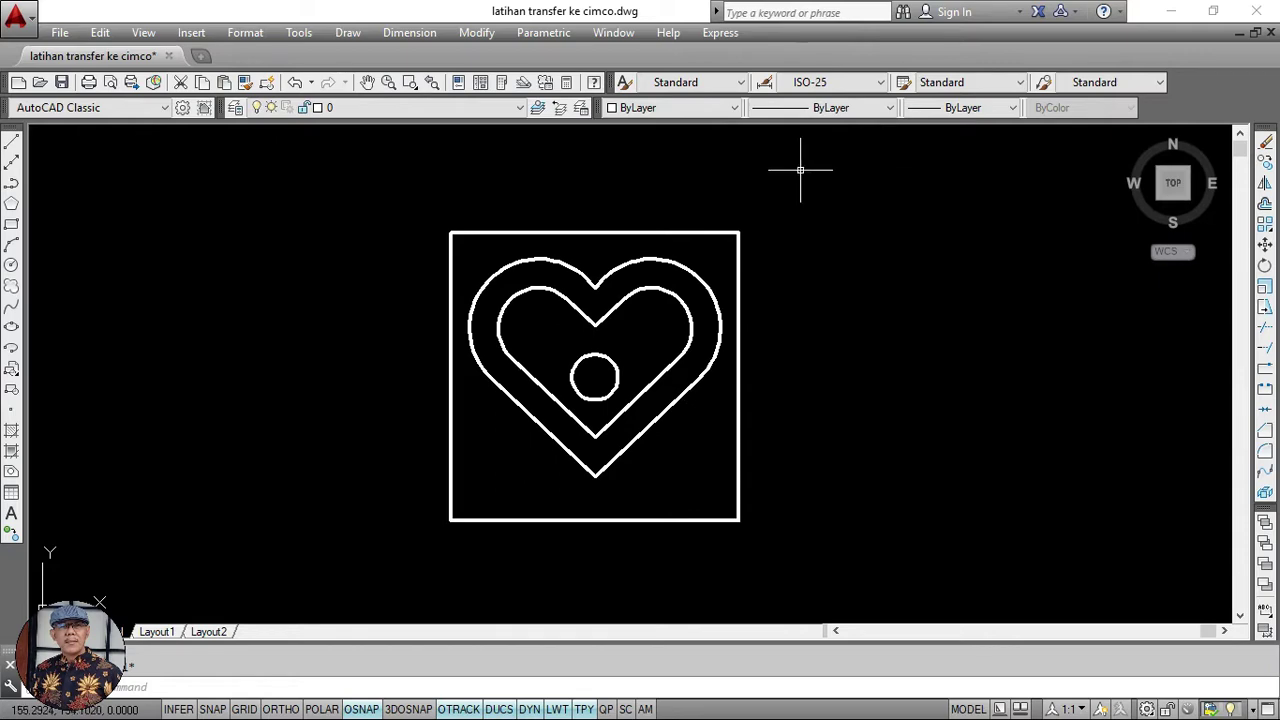
{"action": "left_click", "coordinate": [676, 231]}
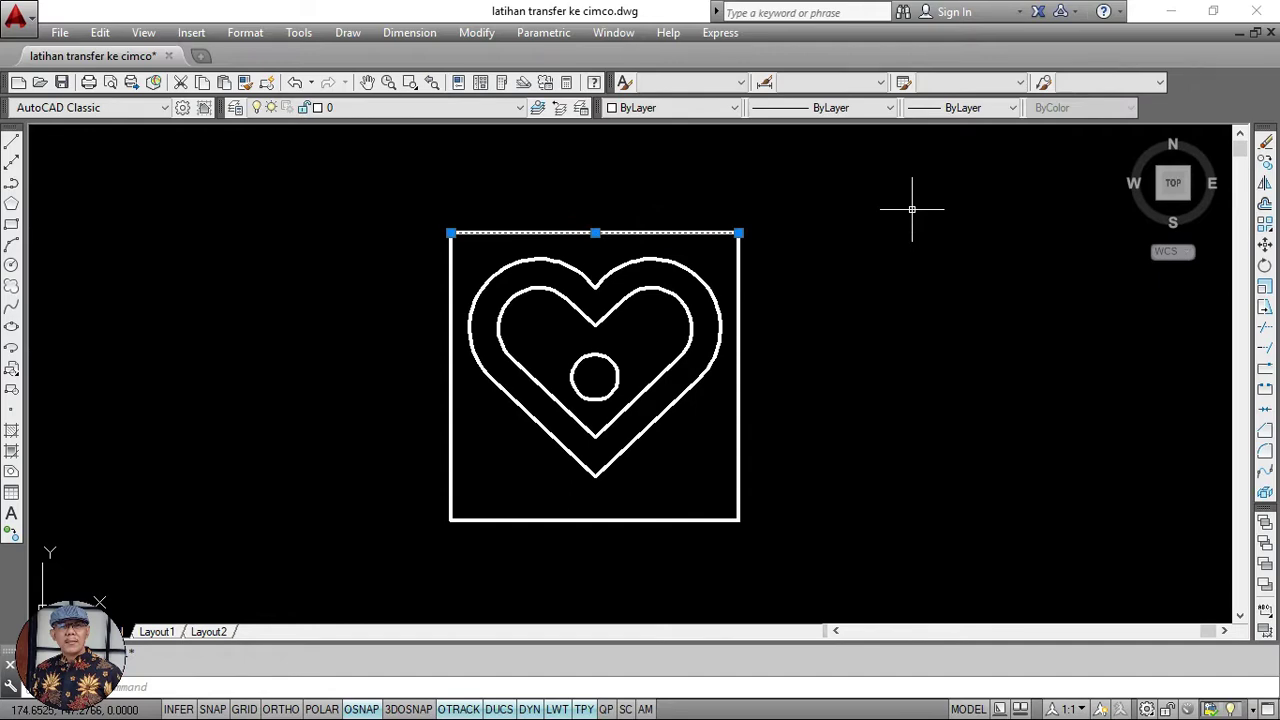
{"action": "key", "text": "Delete"}
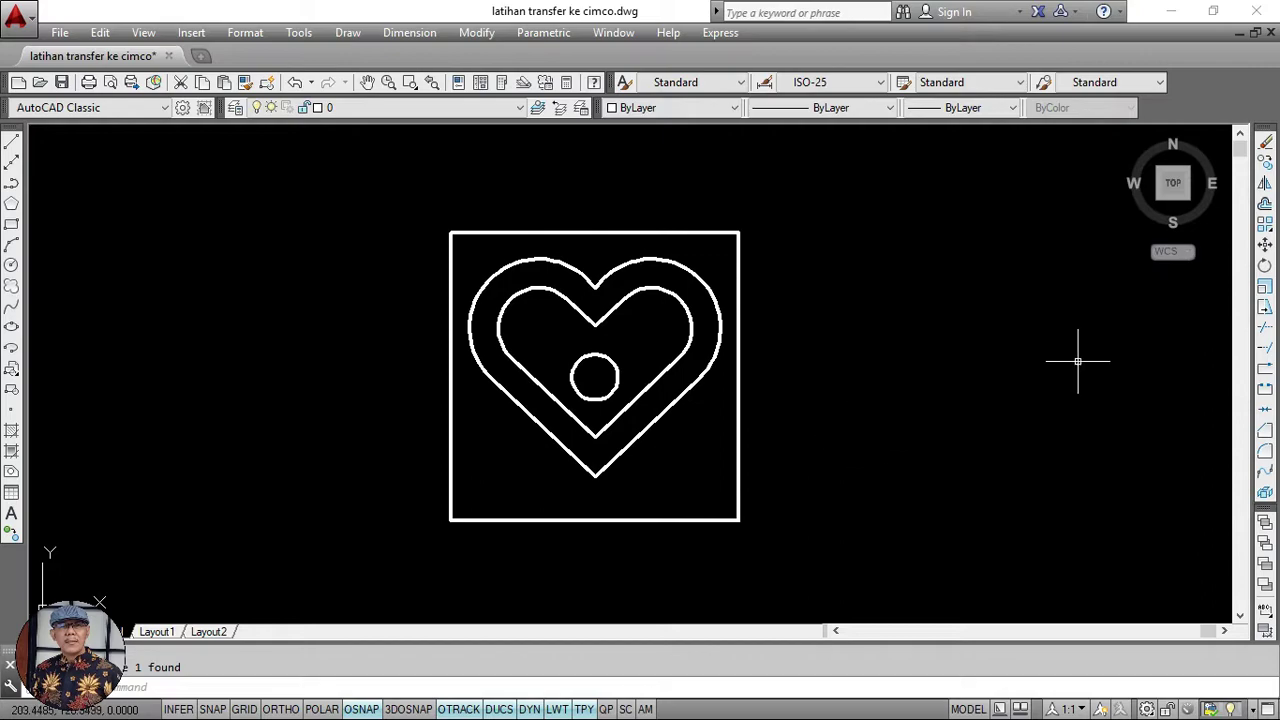
Move all 12 objects so the square's lower-left corner lands on the origin 0,0.
{"action": "left_click", "coordinate": [1265, 244]}
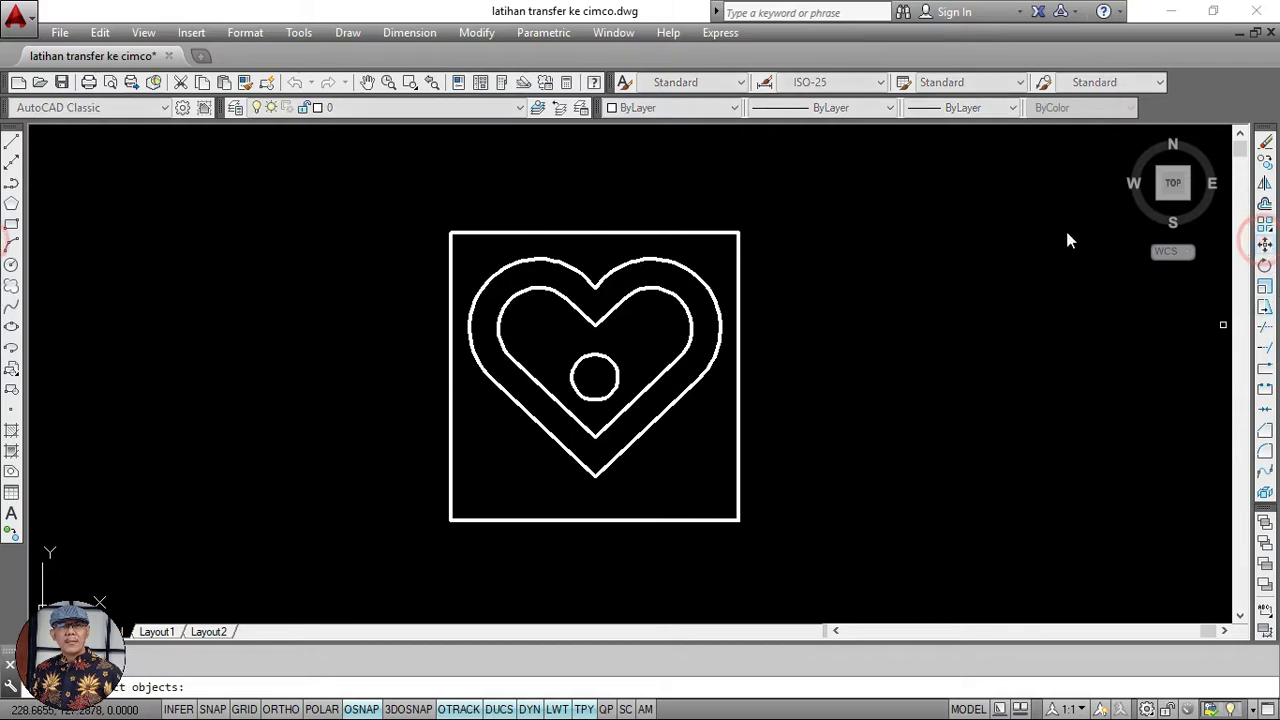
{"action": "left_click", "coordinate": [409, 191]}
{"action": "left_click", "coordinate": [794, 572]}
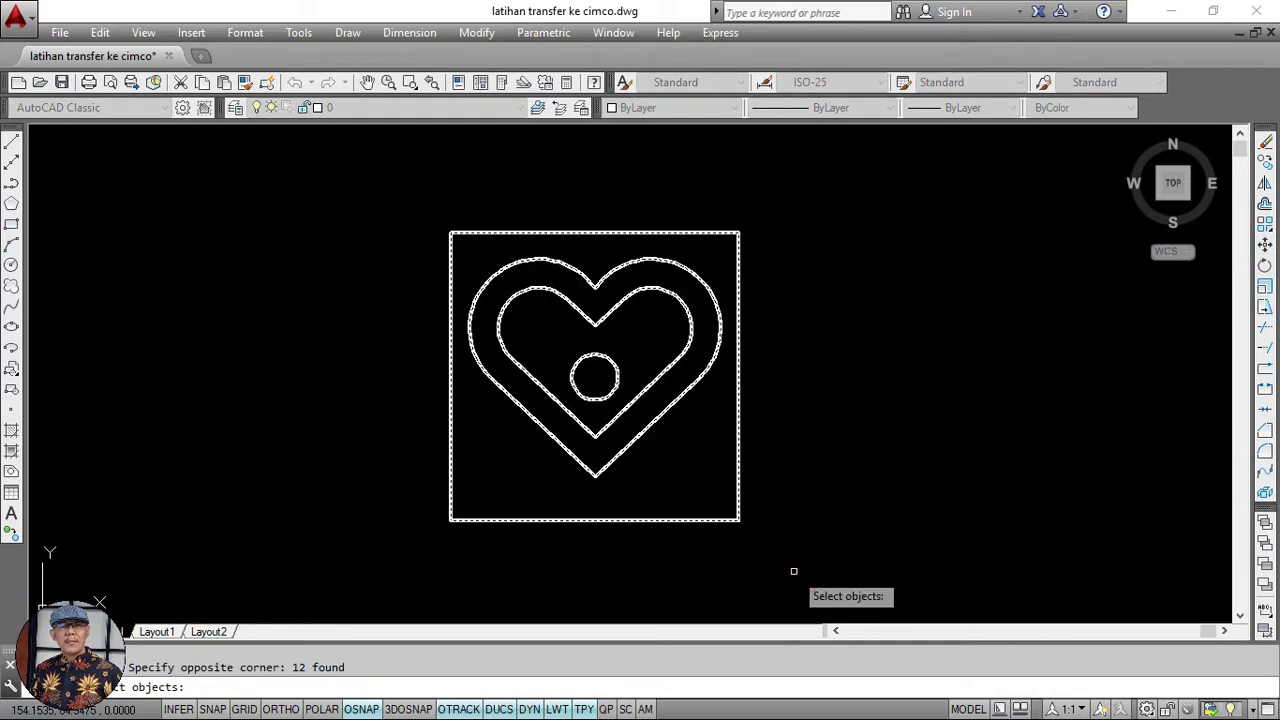
{"action": "key", "text": "Return"}
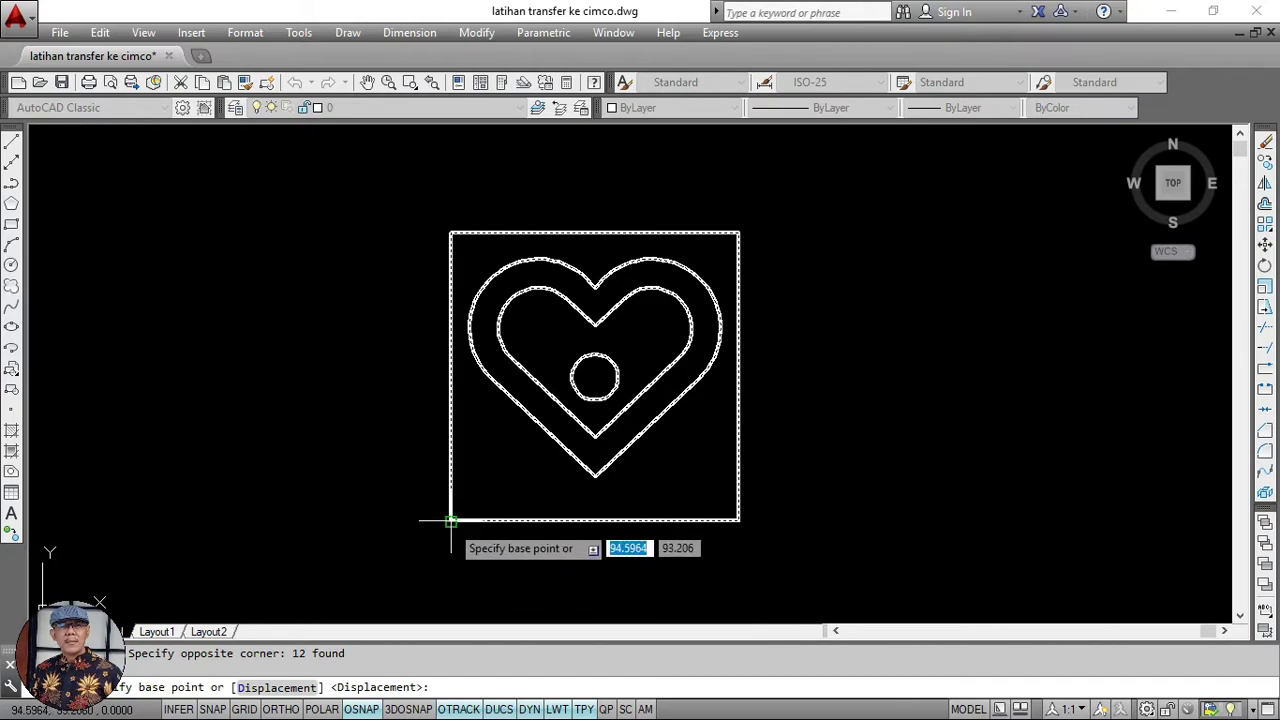
{"action": "left_click", "coordinate": [450, 522]}
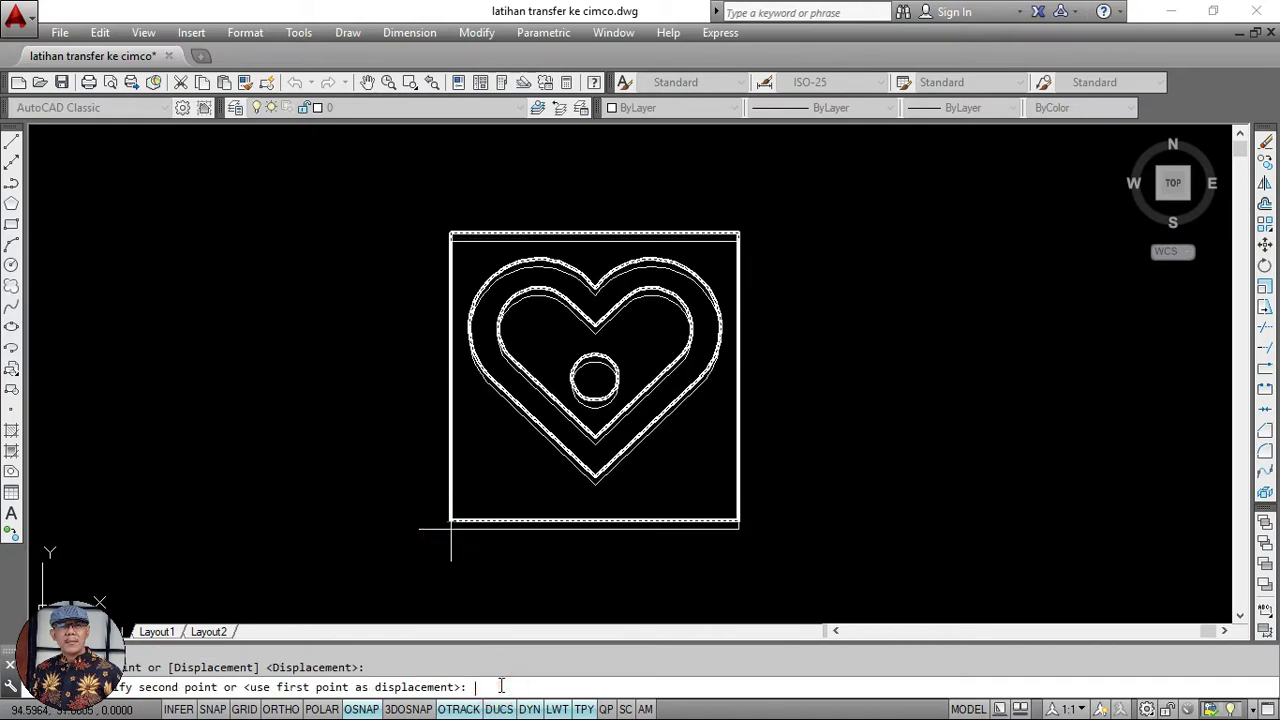
{"action": "type", "text": "0,"}
{"action": "type", "text": "0"}
{"action": "key", "text": "Return"}
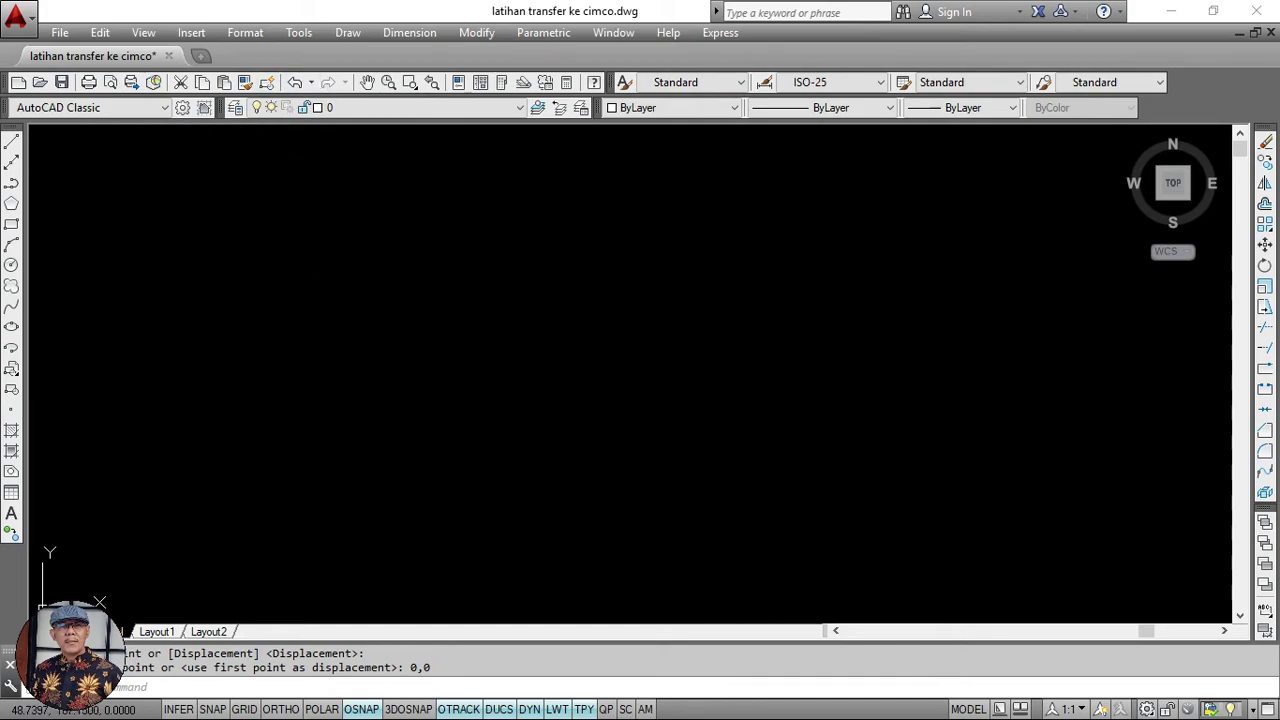
Zoom to show the entire relocated heart drawing, then save it.
{"action": "right_click", "coordinate": [327, 252]}
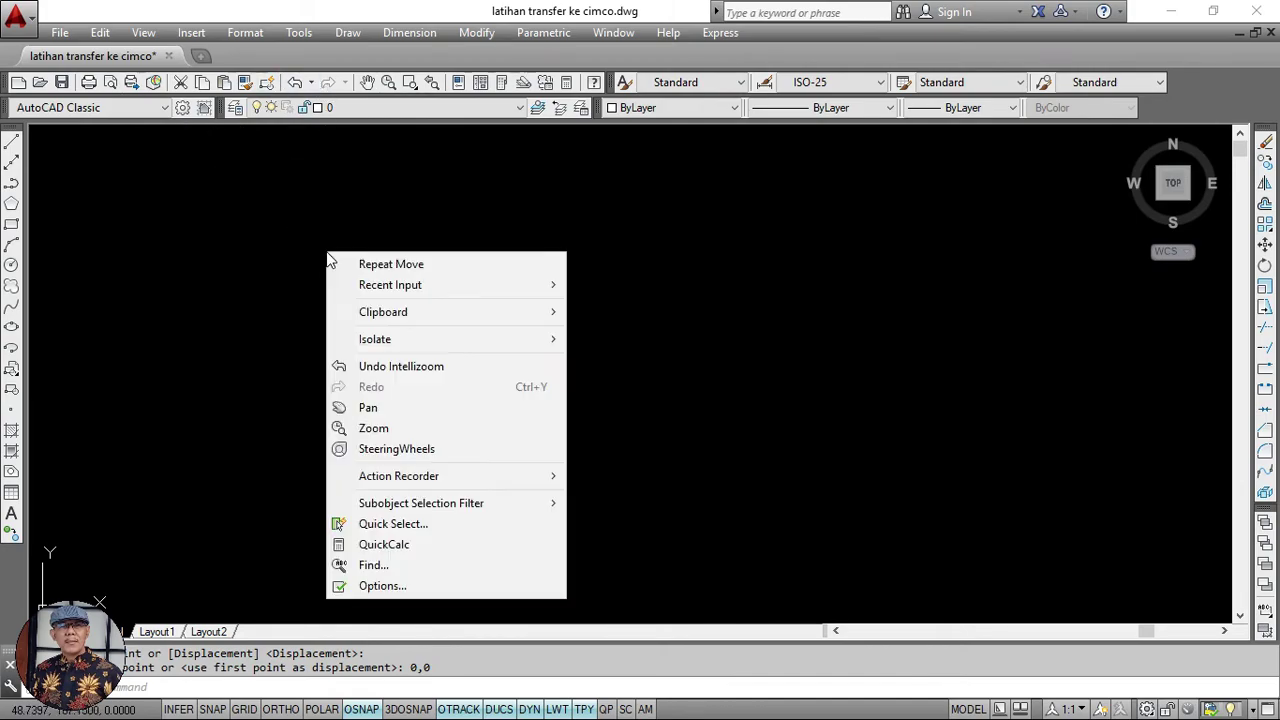
{"action": "left_click", "coordinate": [395, 430]}
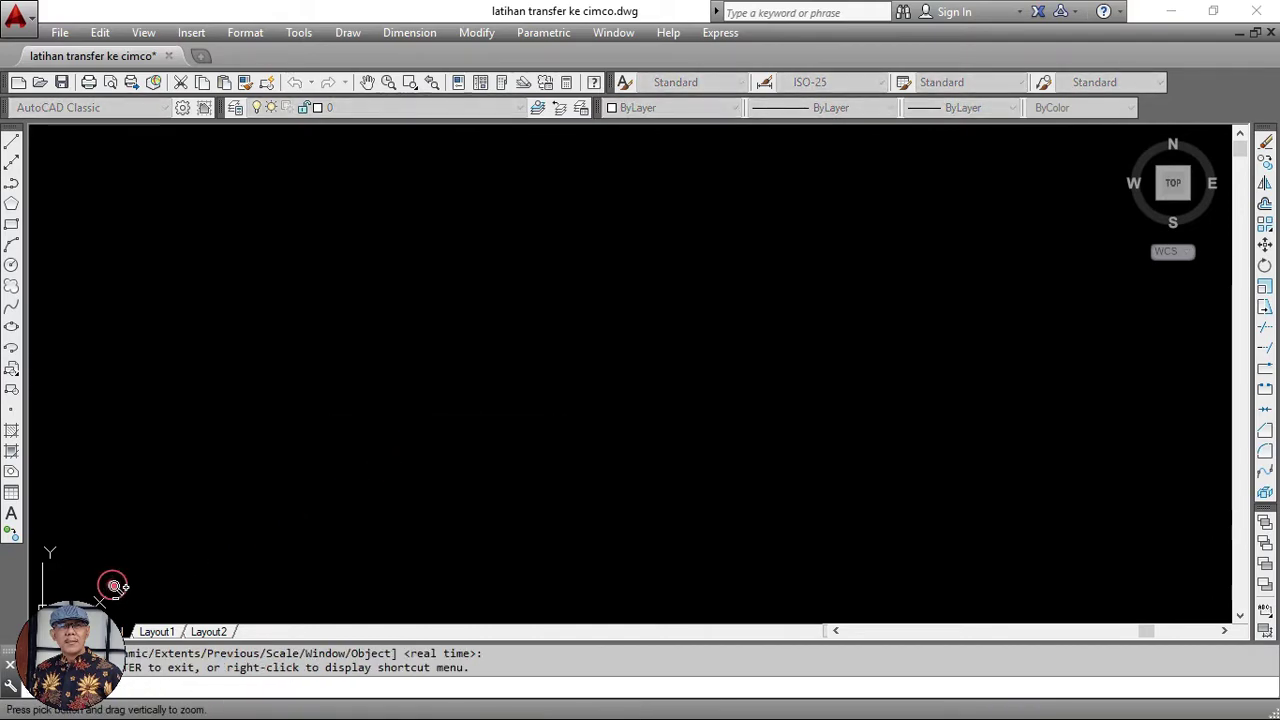
{"action": "right_click", "coordinate": [183, 491]}
{"action": "left_click", "coordinate": [222, 503]}
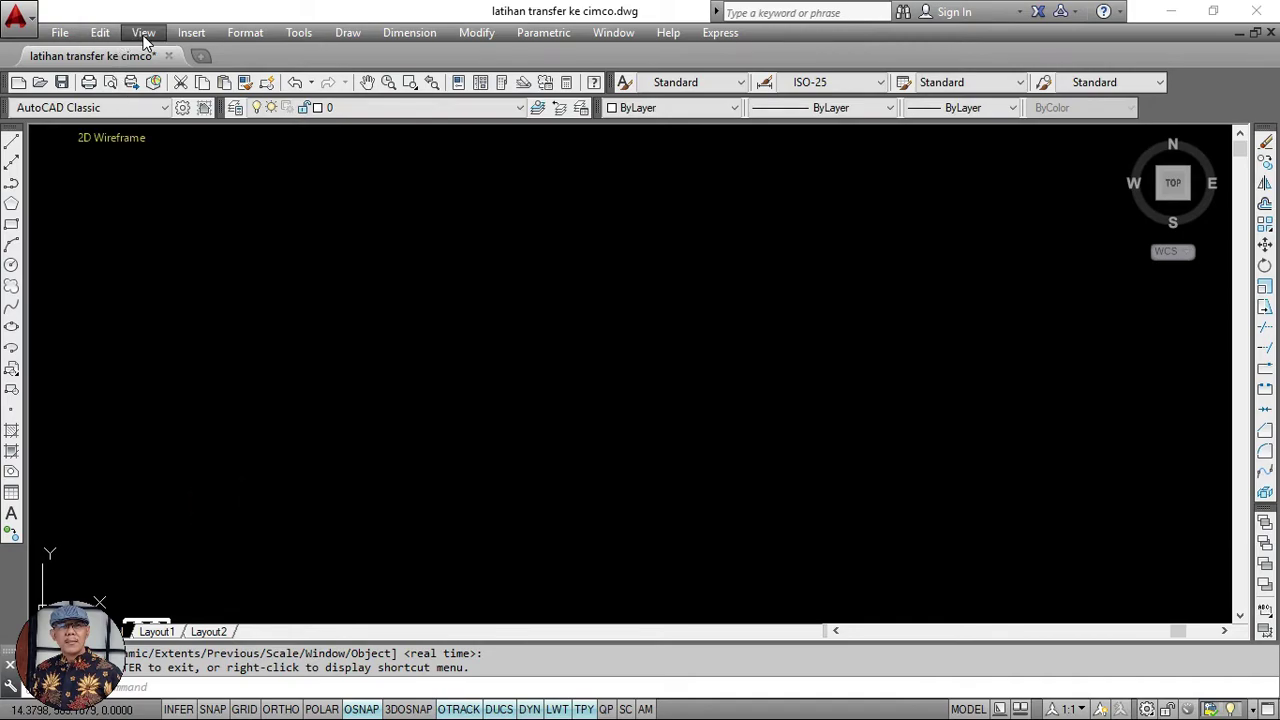
{"action": "left_click", "coordinate": [143, 33]}
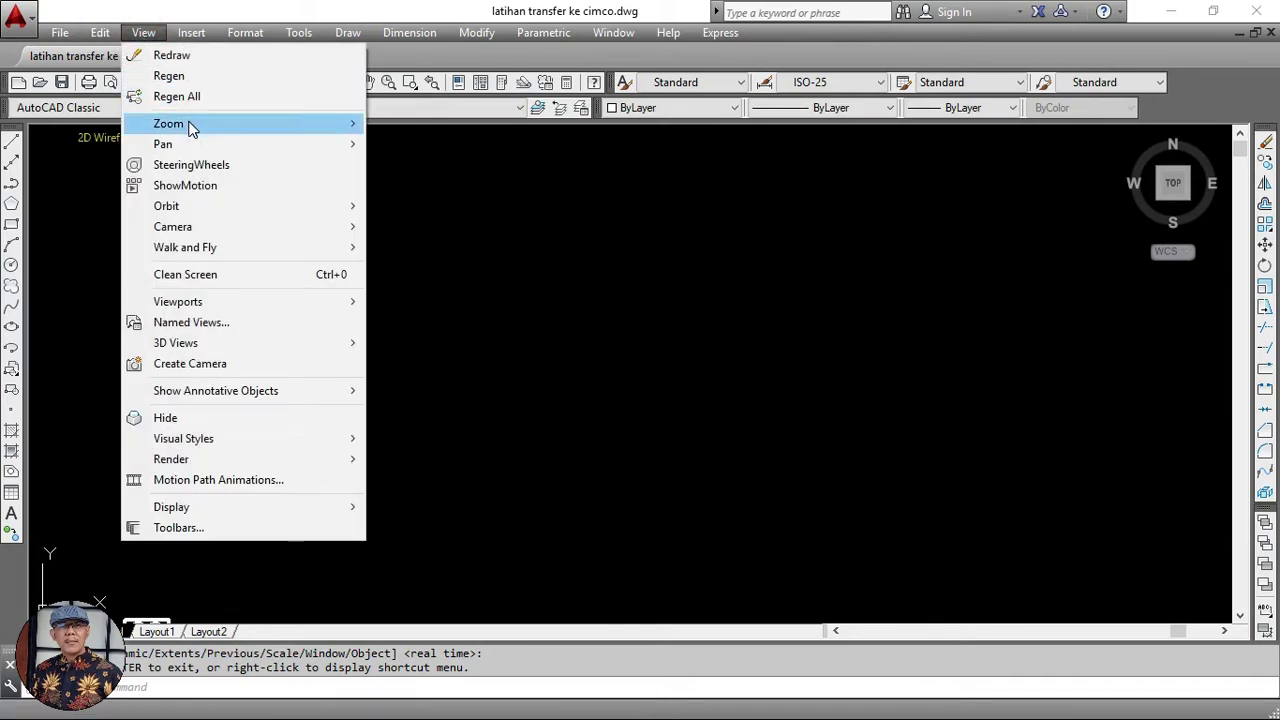
{"action": "left_click", "coordinate": [190, 125]}
{"action": "left_click", "coordinate": [388, 326]}
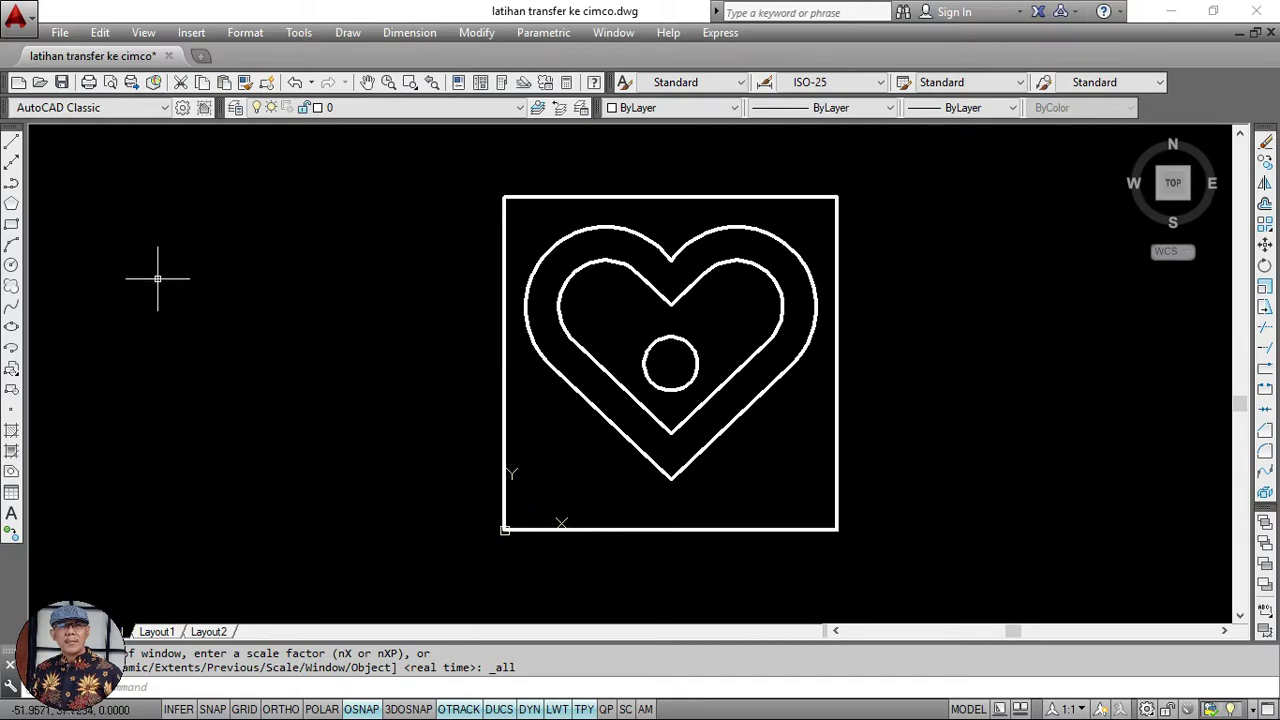
{"action": "left_click", "coordinate": [62, 82]}
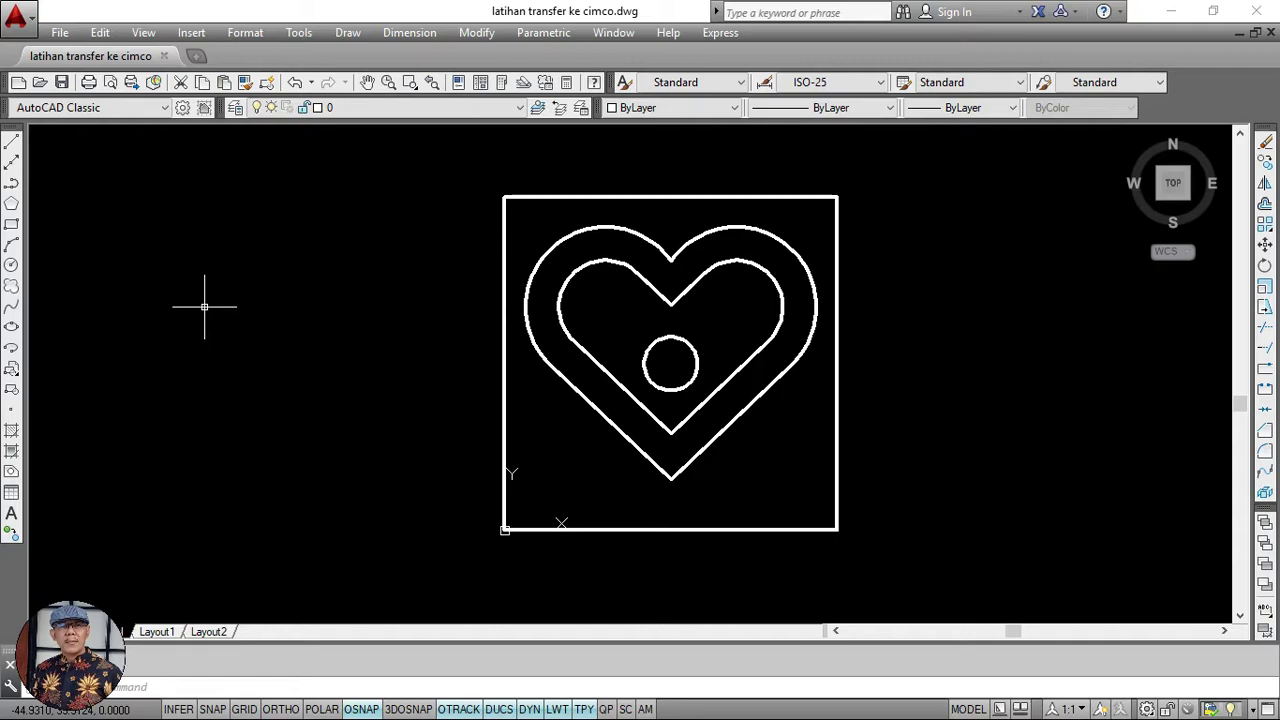
Save the drawing as latihan transfer ke cimco.dxf in AutoCAD 2013 DXF format, replacing the old file.
{"action": "left_click", "coordinate": [60, 34]}
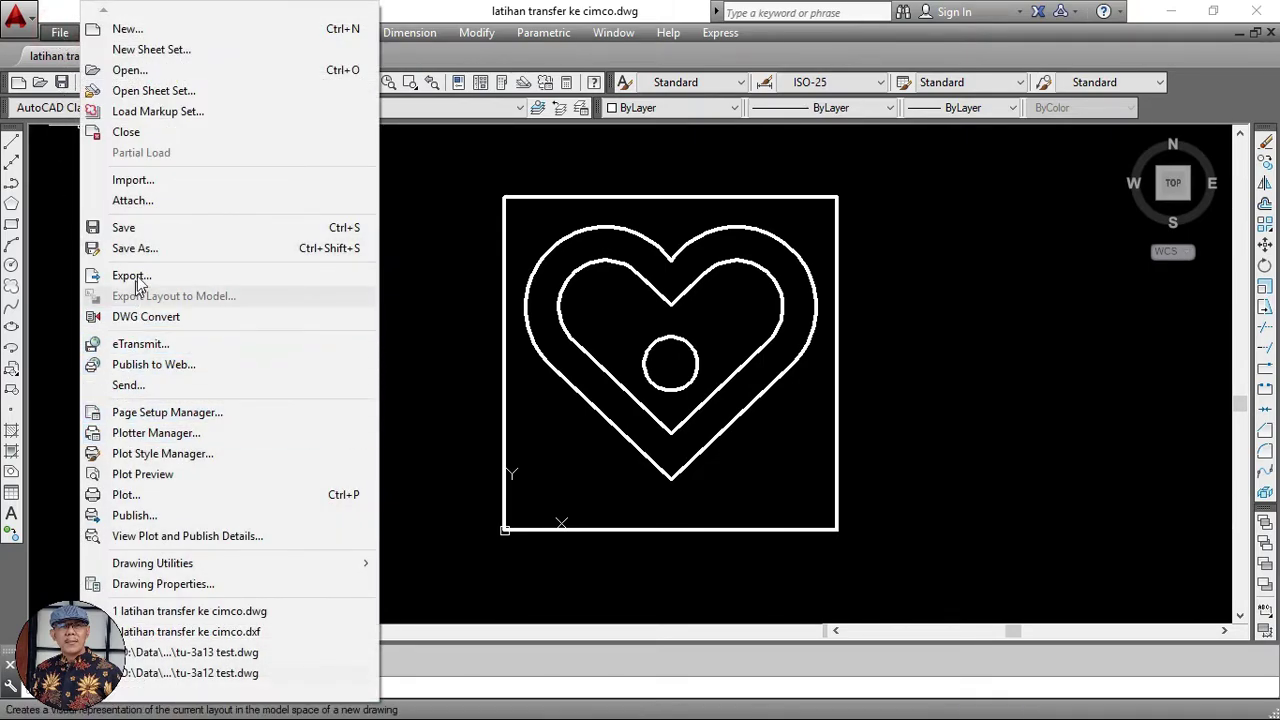
{"action": "left_click", "coordinate": [135, 248]}
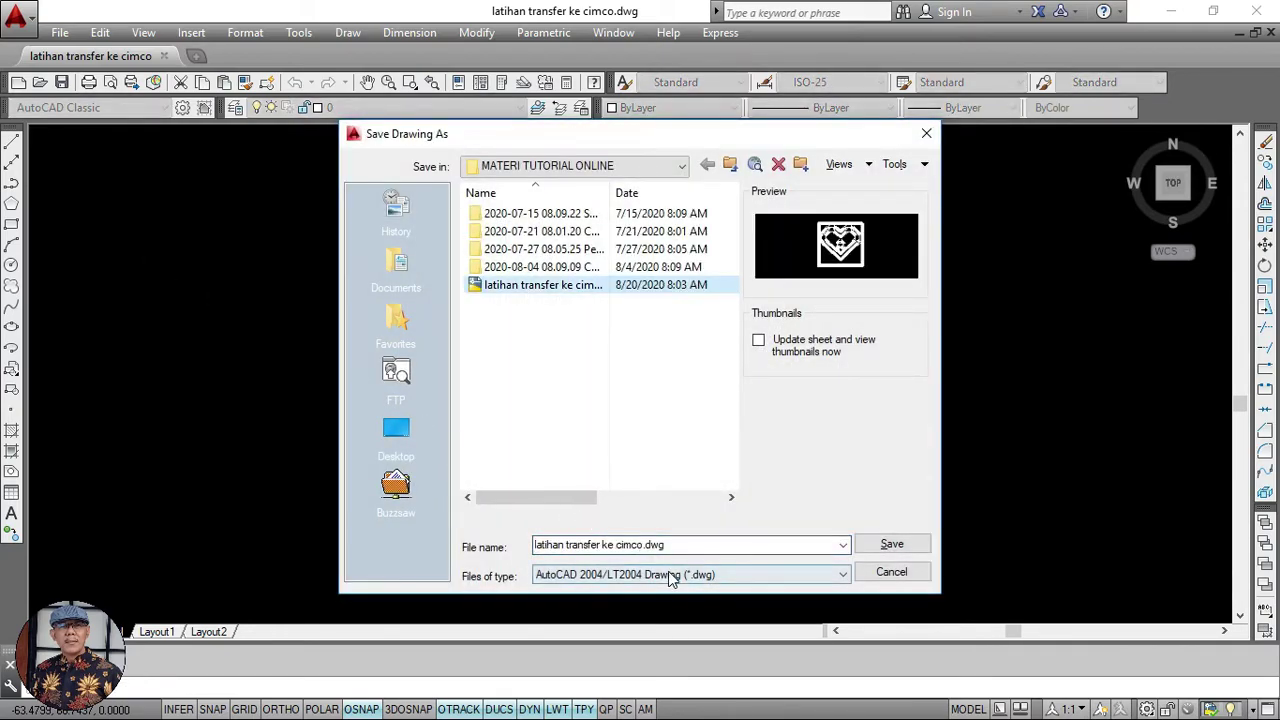
{"action": "left_click", "coordinate": [672, 575]}
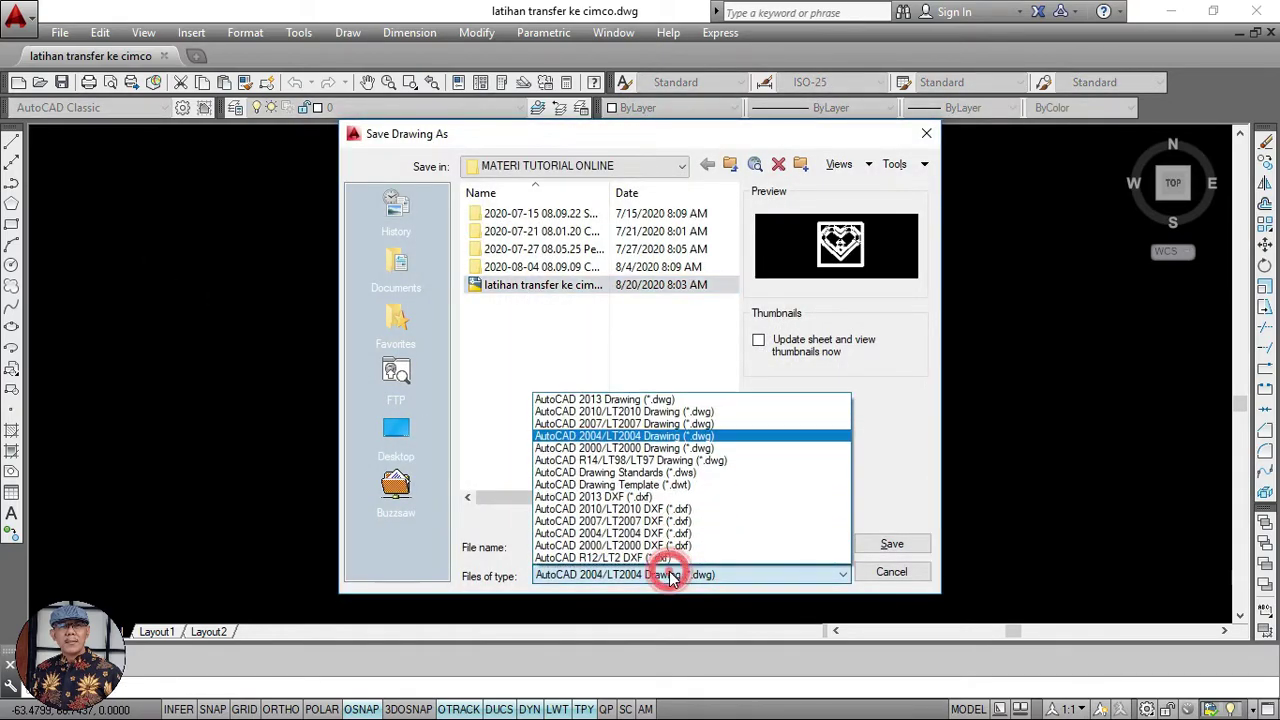
{"action": "left_click", "coordinate": [749, 497]}
{"action": "left_click", "coordinate": [900, 545]}
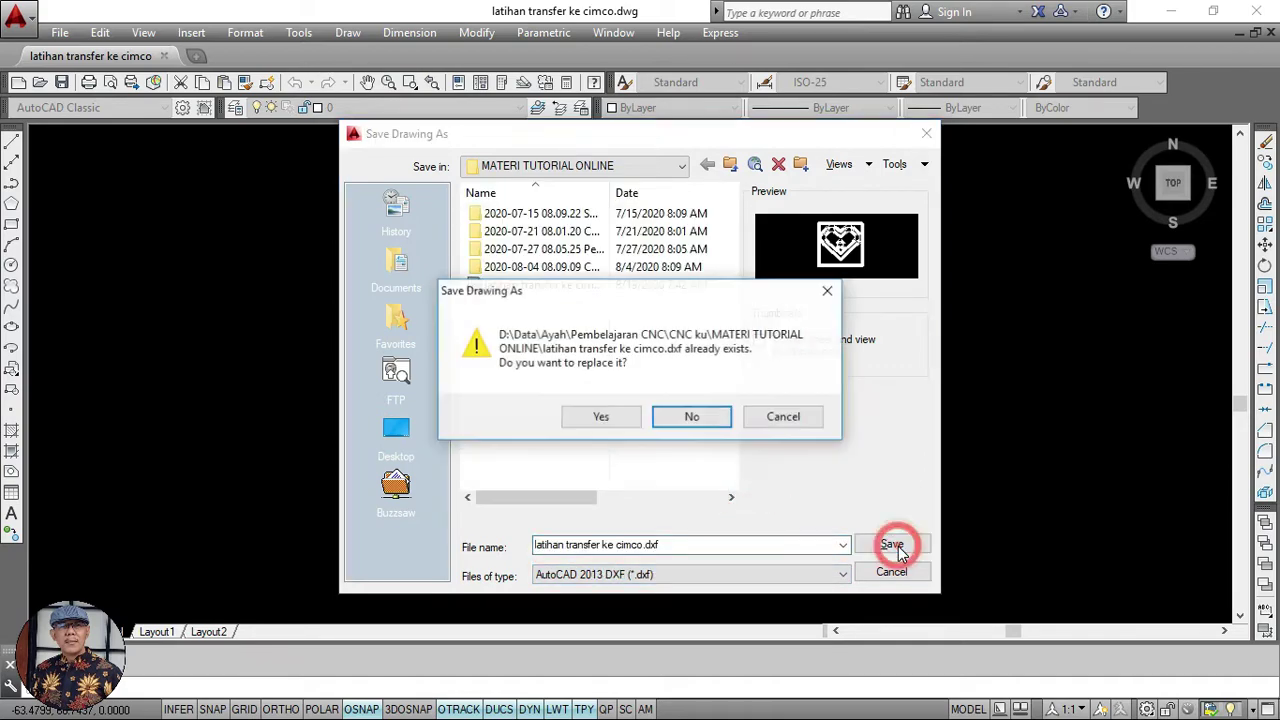
{"action": "left_click", "coordinate": [600, 417]}
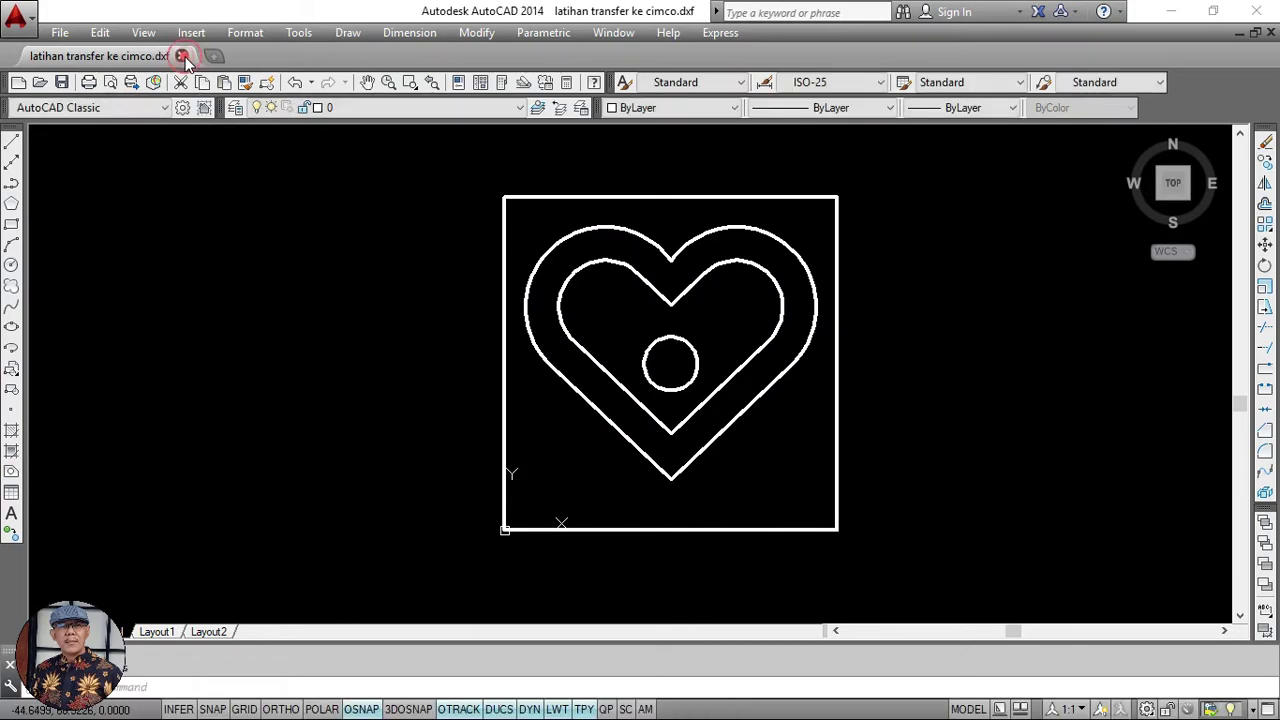
Close the drawing, saving it over the existing latihan transfer ke cimco.dwg.
{"action": "left_click", "coordinate": [182, 56]}
{"action": "left_click", "coordinate": [612, 424]}
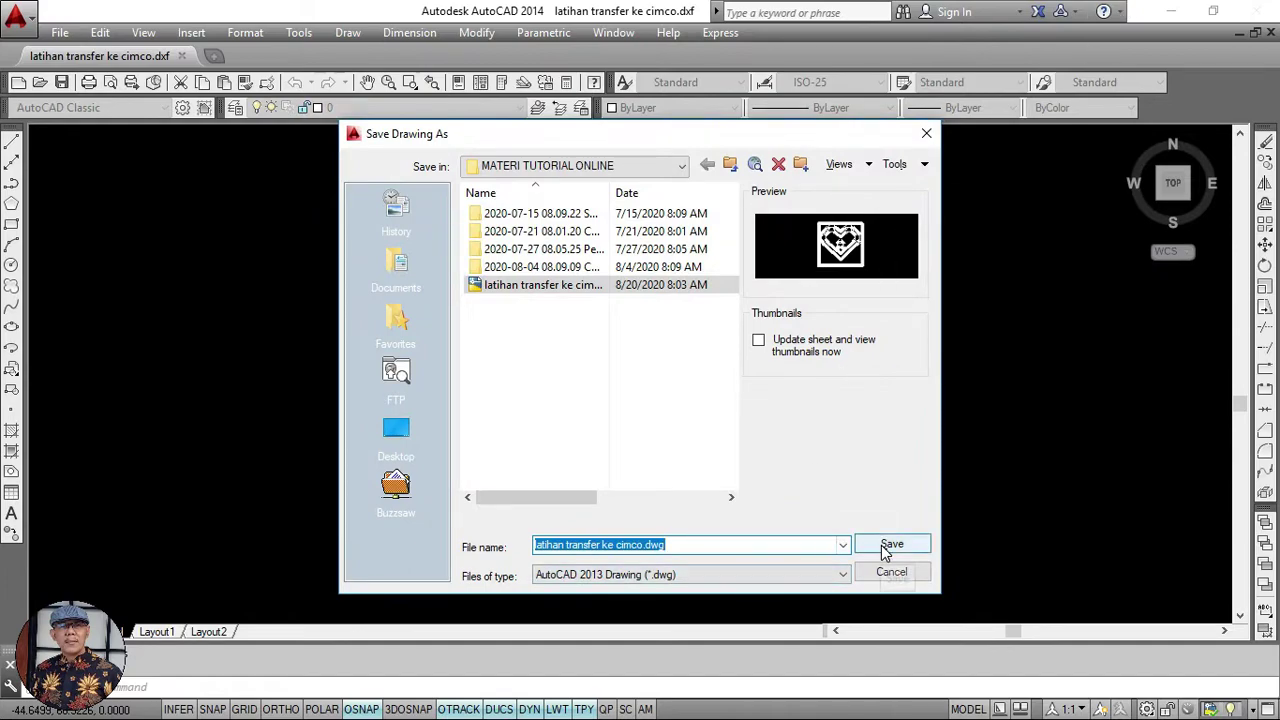
{"action": "left_click", "coordinate": [890, 545]}
{"action": "left_click", "coordinate": [595, 420]}
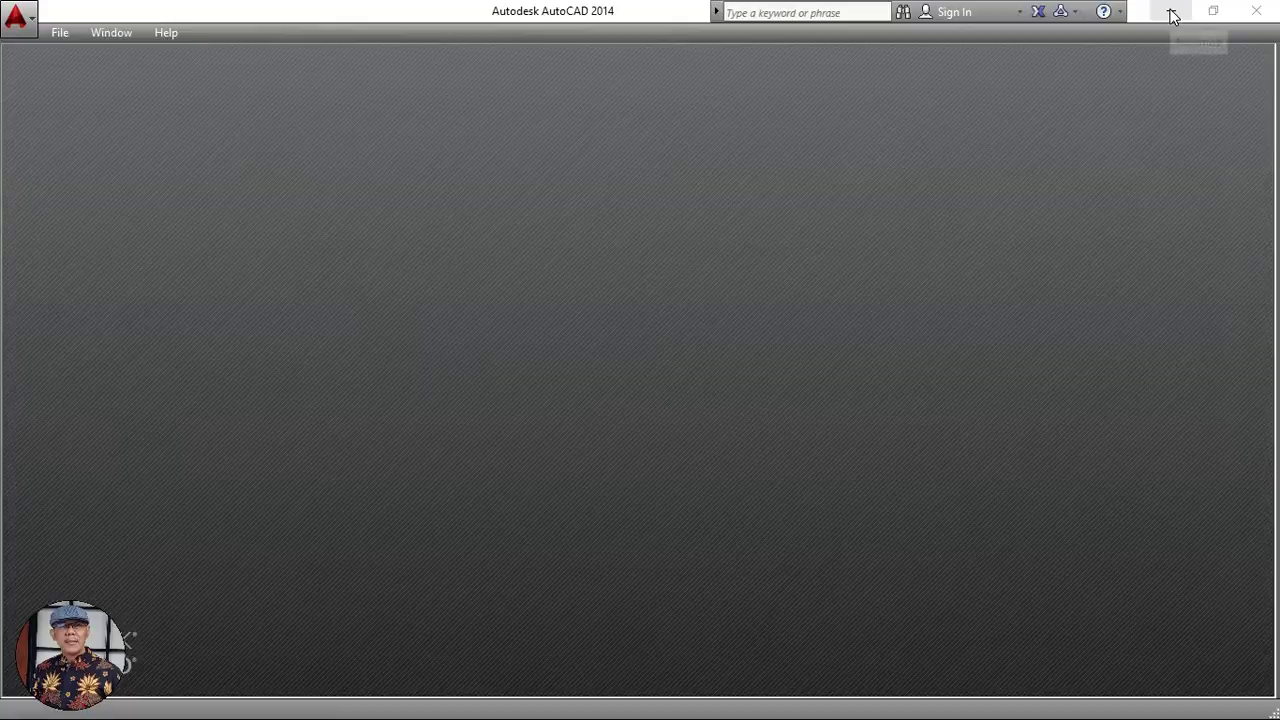
Minimize AutoCAD and bring up CIMCO Edit with its CNC-Calc tools on the Untitled program.
{"action": "left_click", "coordinate": [1171, 12]}
{"action": "left_click", "coordinate": [390, 700]}
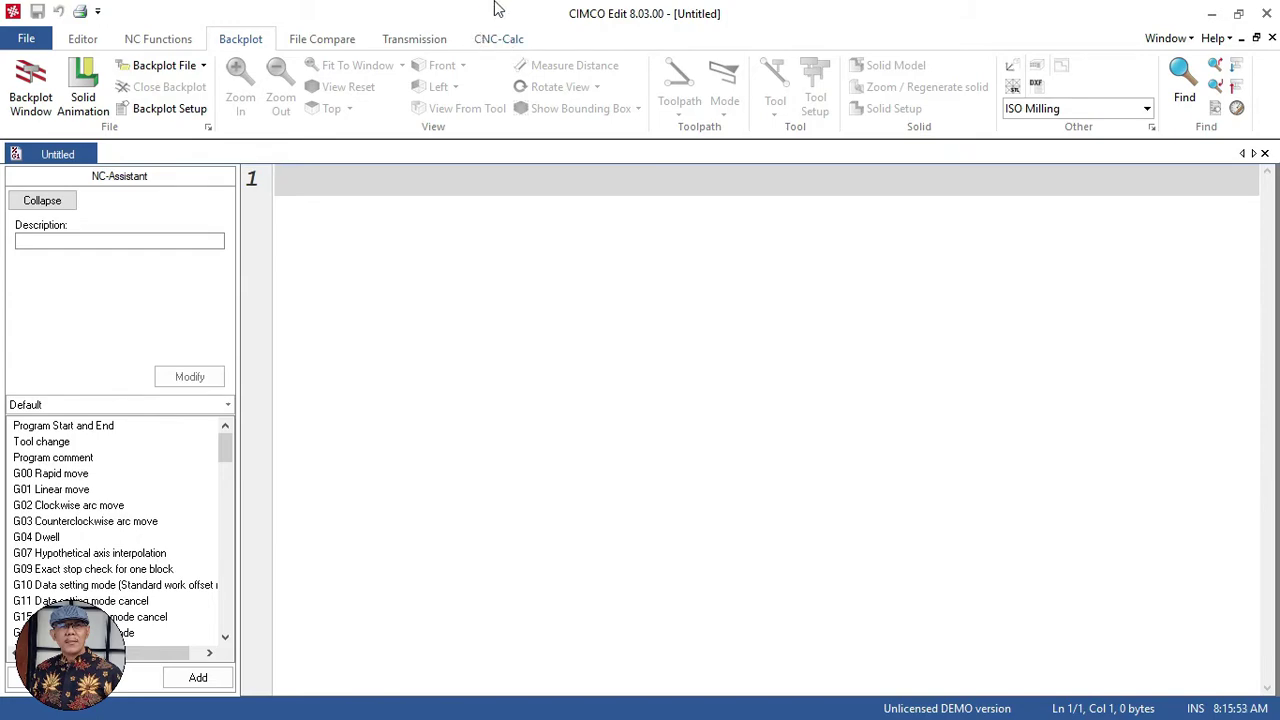
{"action": "left_click", "coordinate": [540, 38]}
{"action": "left_click", "coordinate": [530, 28]}
{"action": "left_click", "coordinate": [505, 45]}
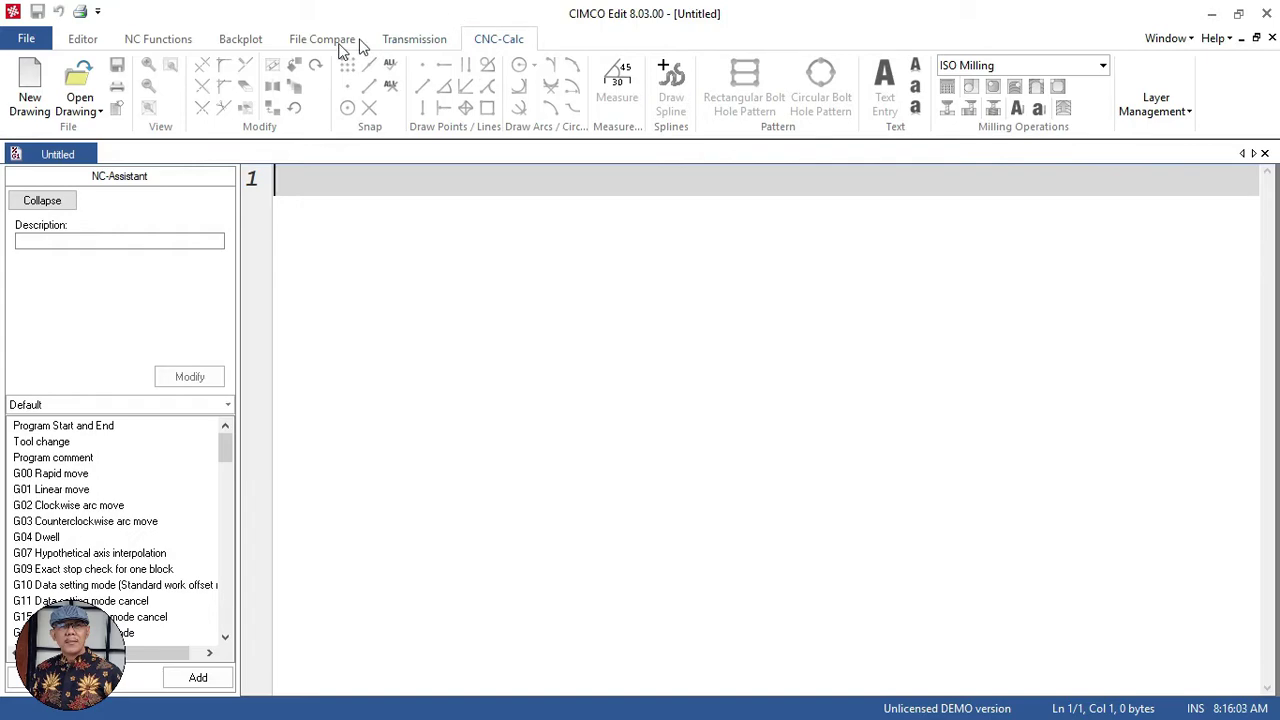
Import Layer1 of latihan transfer ke cimco.dxf into CNC-Calc.
{"action": "left_click", "coordinate": [85, 82]}
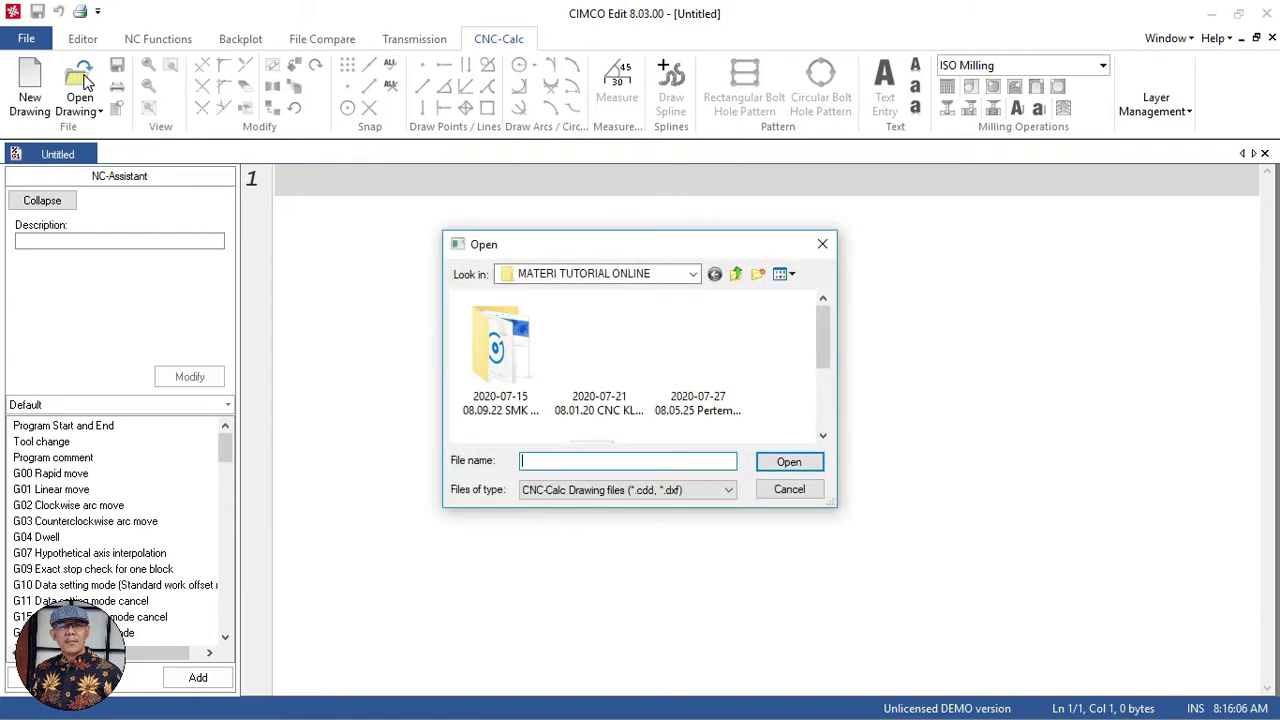
{"action": "scroll", "coordinate": [750, 372], "scroll_direction": "down", "scroll_amount": 3}
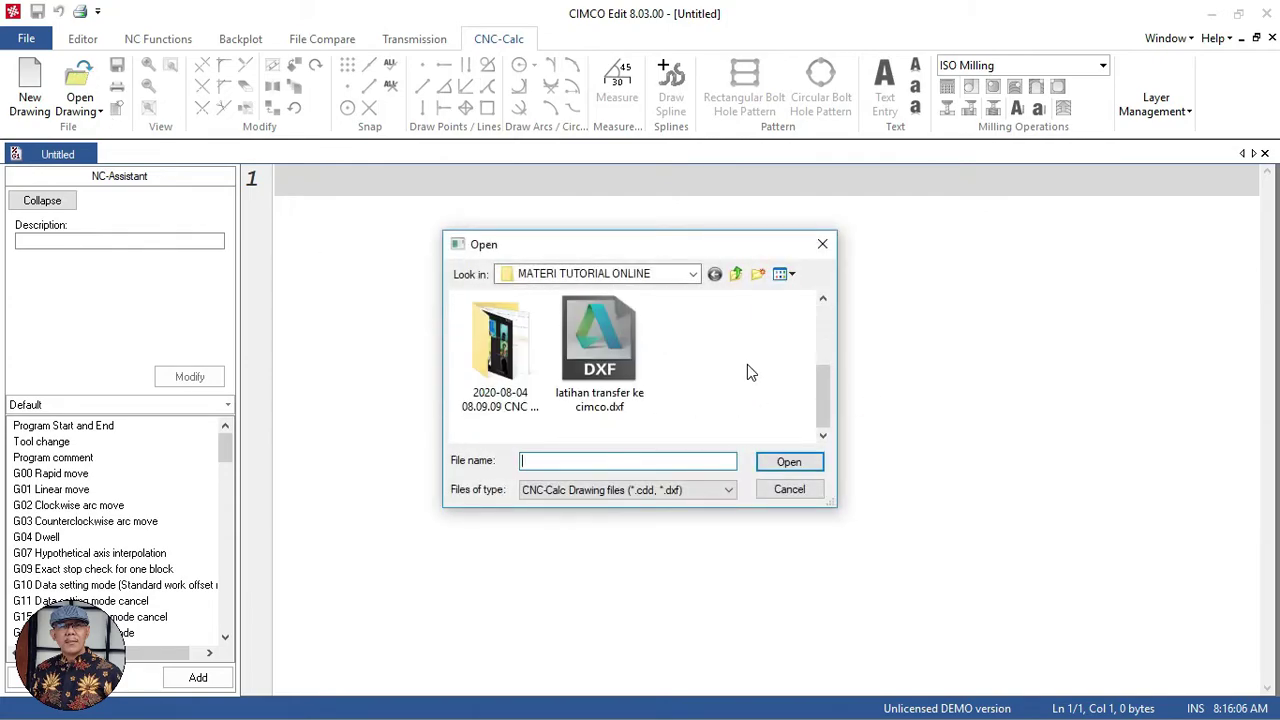
{"action": "left_click", "coordinate": [588, 385]}
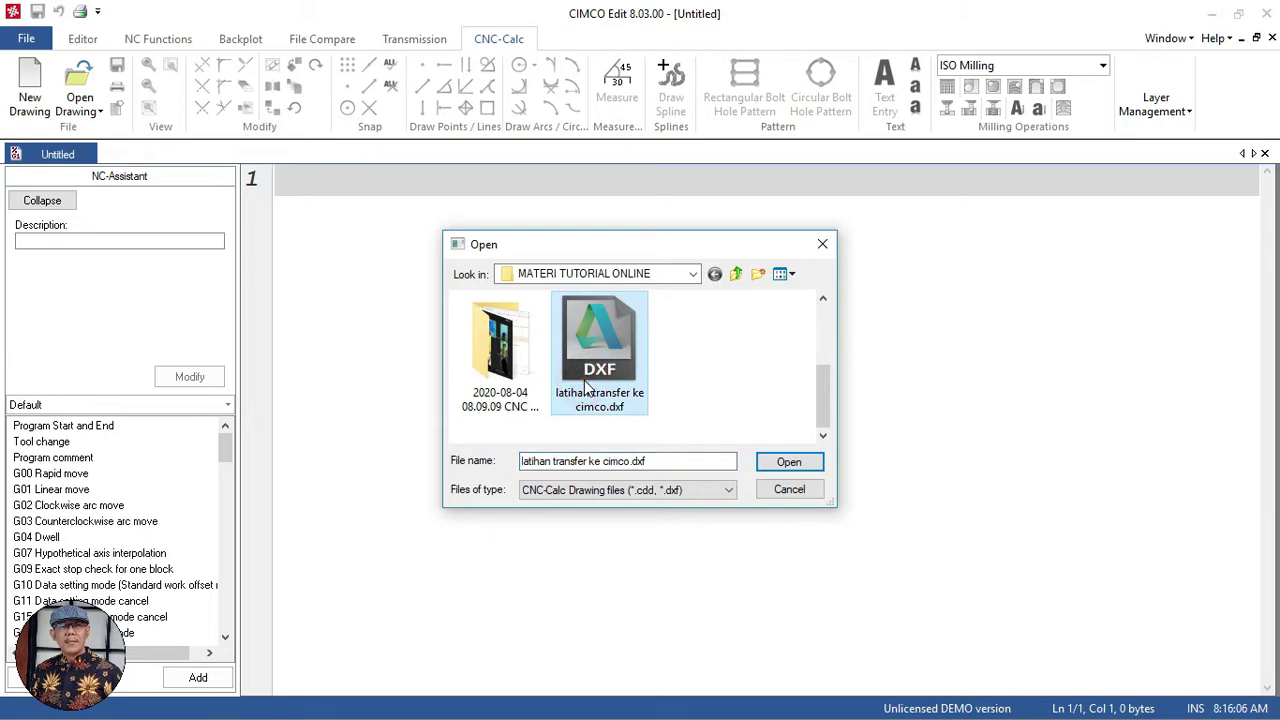
{"action": "left_click", "coordinate": [788, 462]}
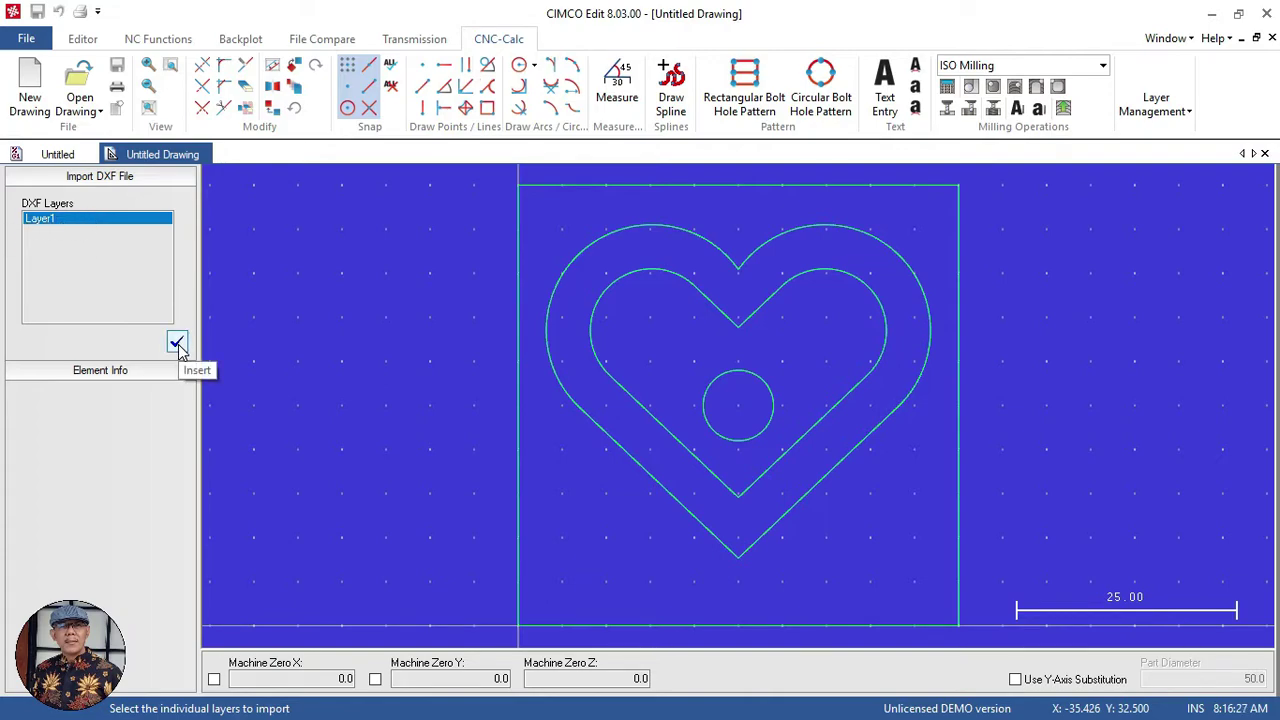
{"action": "left_click", "coordinate": [177, 345]}
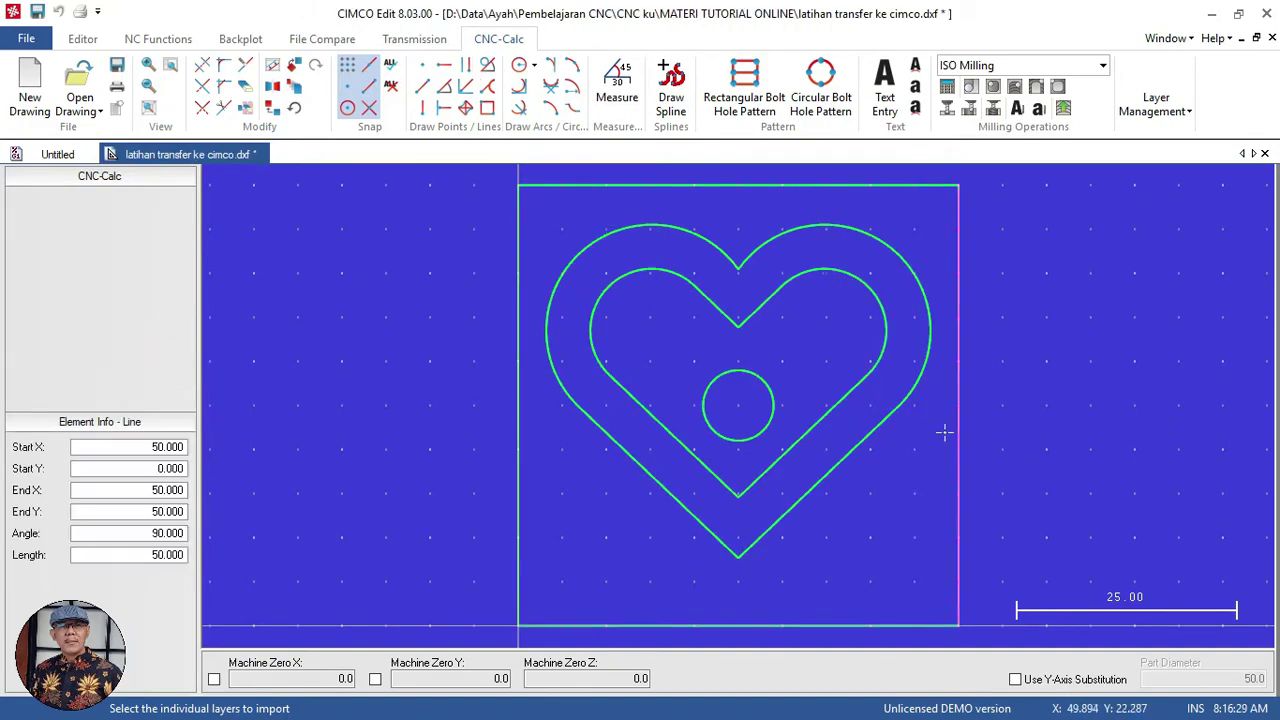
{"action": "scroll", "coordinate": [841, 374], "scroll_direction": "down", "scroll_amount": 1}
{"action": "scroll", "coordinate": [841, 374], "scroll_direction": "down", "scroll_amount": 1}
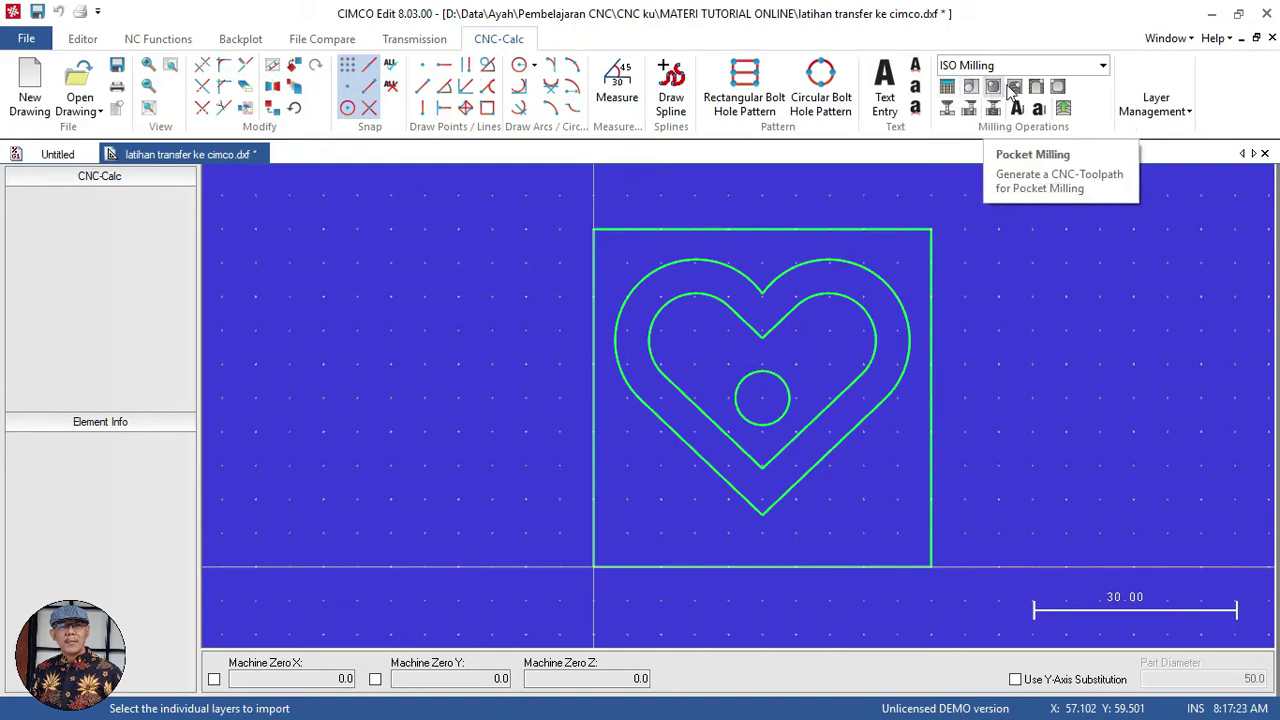
Start a Contour Milling operation and show its parameters (cutter 3.0, retract 15.0, end depth -2.0).
{"action": "left_click", "coordinate": [1060, 90]}
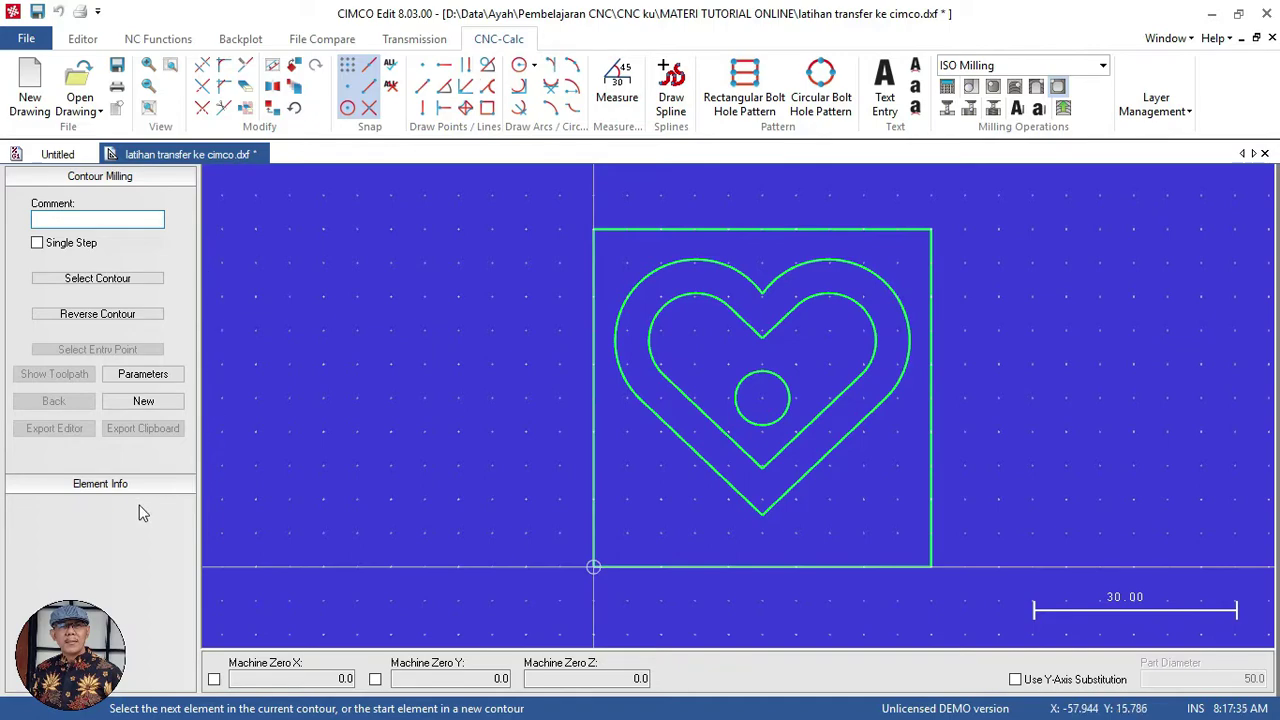
{"action": "left_click", "coordinate": [177, 378]}
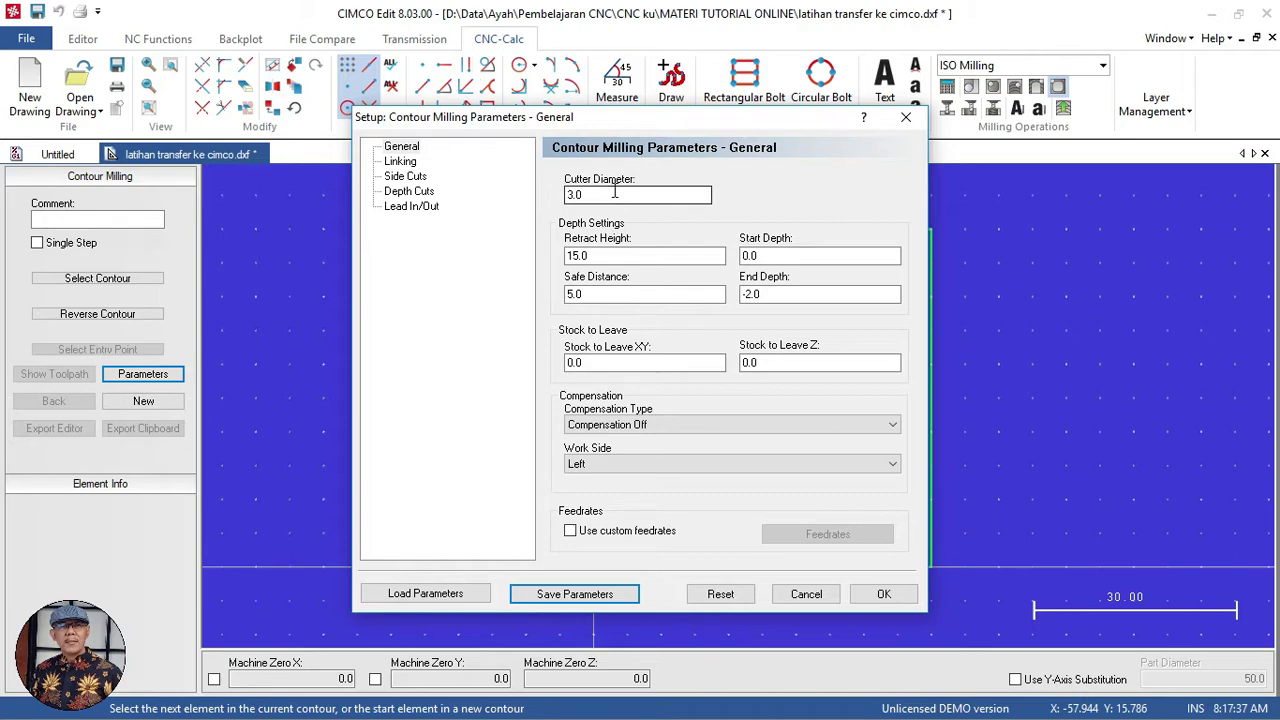
{"action": "left_click", "coordinate": [401, 147]}
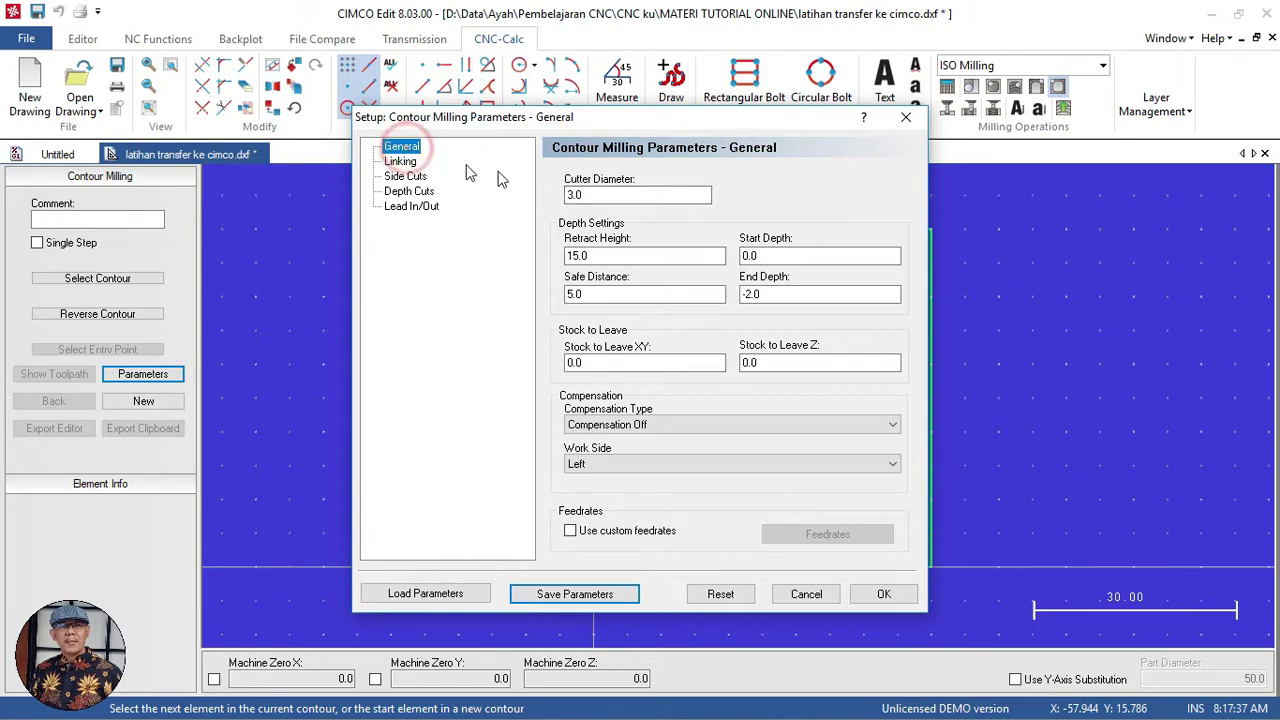
{"action": "double_click", "coordinate": [593, 194]}
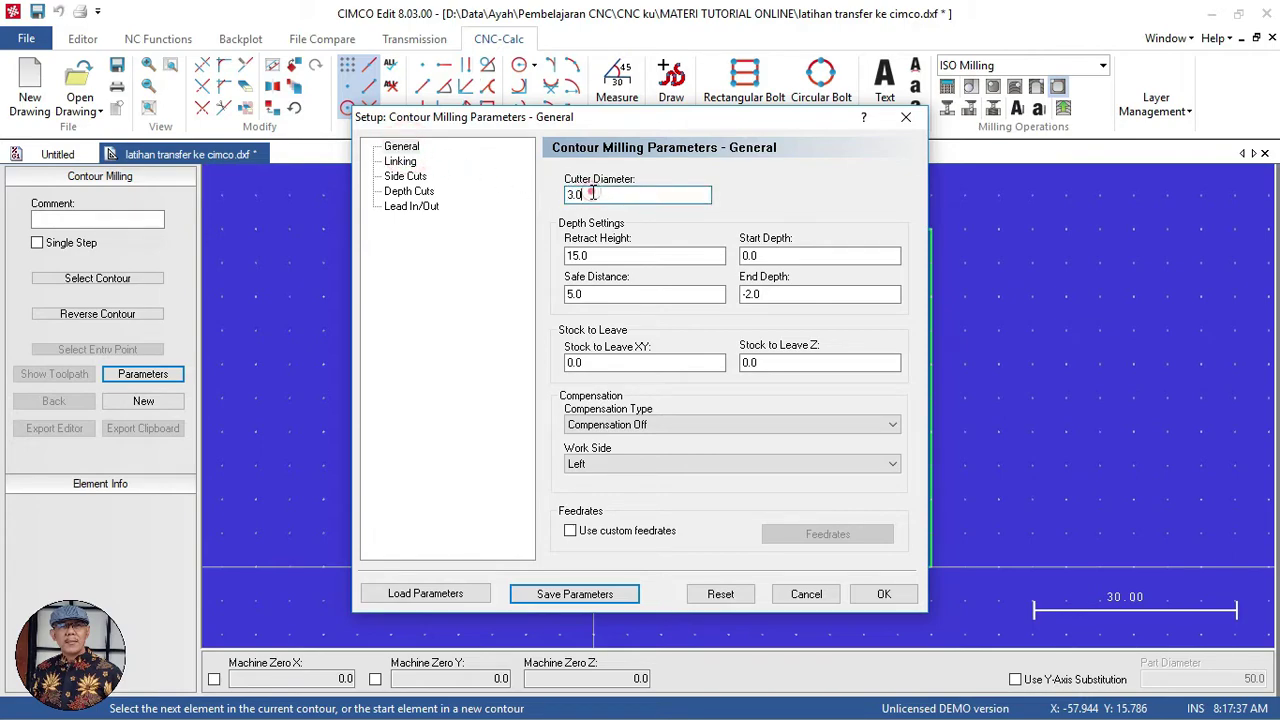
{"action": "double_click", "coordinate": [593, 194]}
{"action": "double_click", "coordinate": [593, 194]}
{"action": "type", "text": "3.0"}
{"action": "left_click", "coordinate": [596, 193]}
{"action": "double_click", "coordinate": [619, 256]}
{"action": "left_click", "coordinate": [619, 256]}
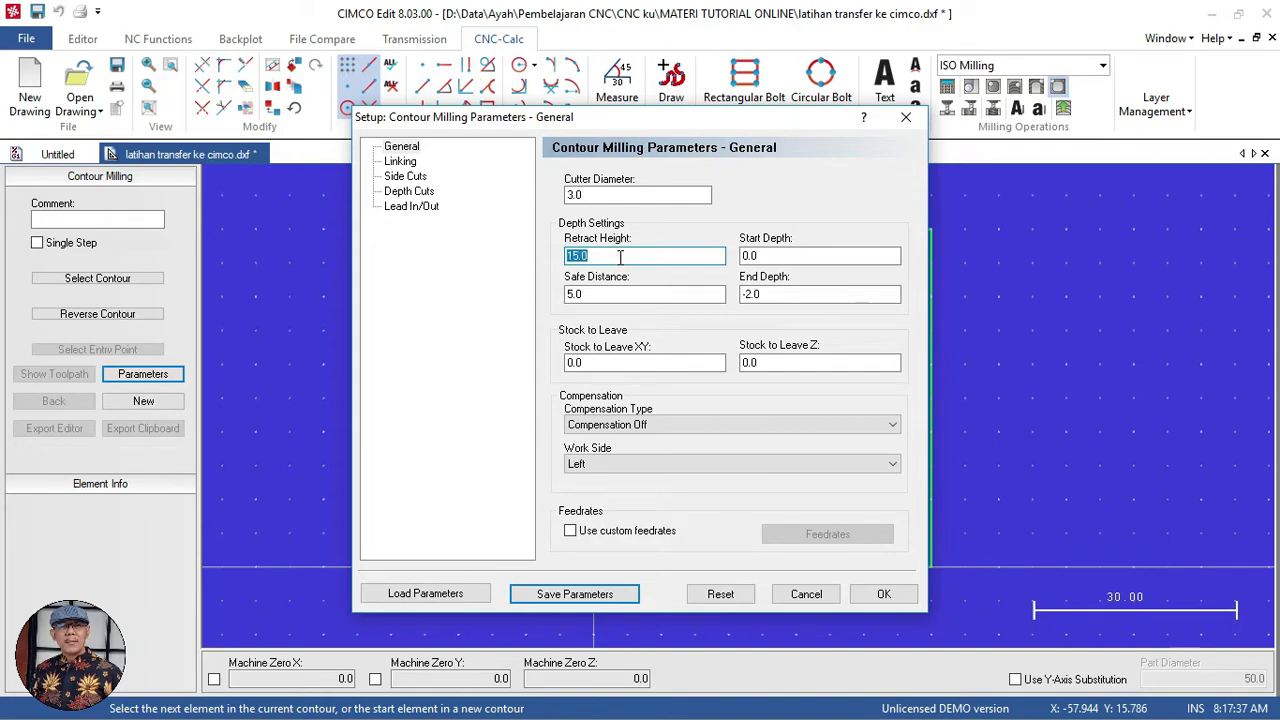
{"action": "double_click", "coordinate": [620, 257]}
{"action": "left_click", "coordinate": [620, 256]}
{"action": "left_click", "coordinate": [605, 293]}
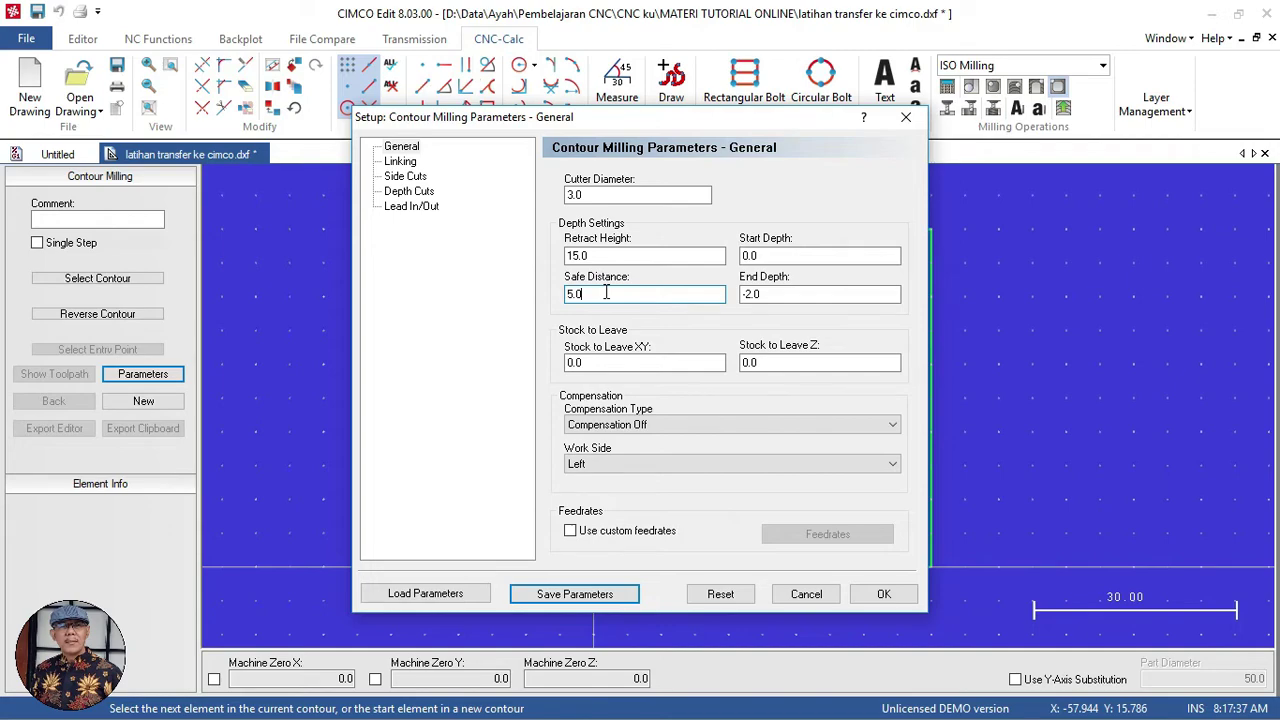
{"action": "double_click", "coordinate": [605, 293]}
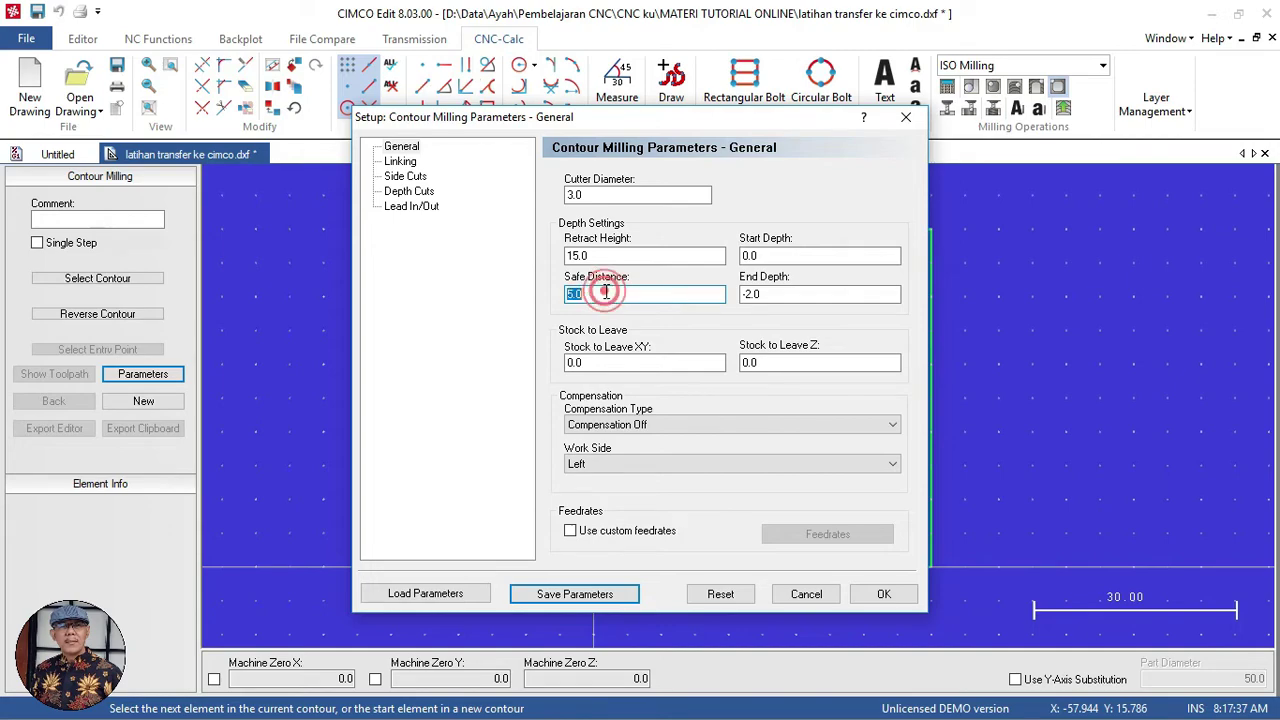
{"action": "left_click", "coordinate": [779, 255]}
{"action": "double_click", "coordinate": [779, 255]}
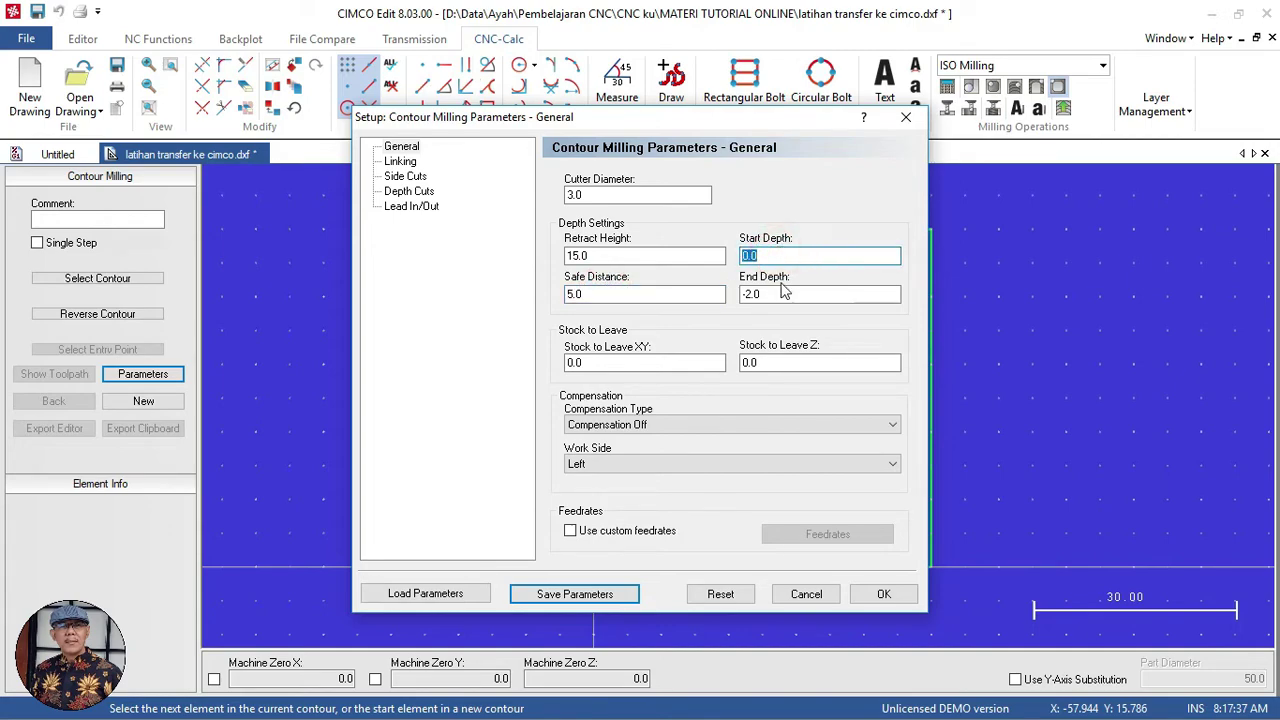
{"action": "left_click", "coordinate": [785, 292]}
{"action": "double_click", "coordinate": [785, 292]}
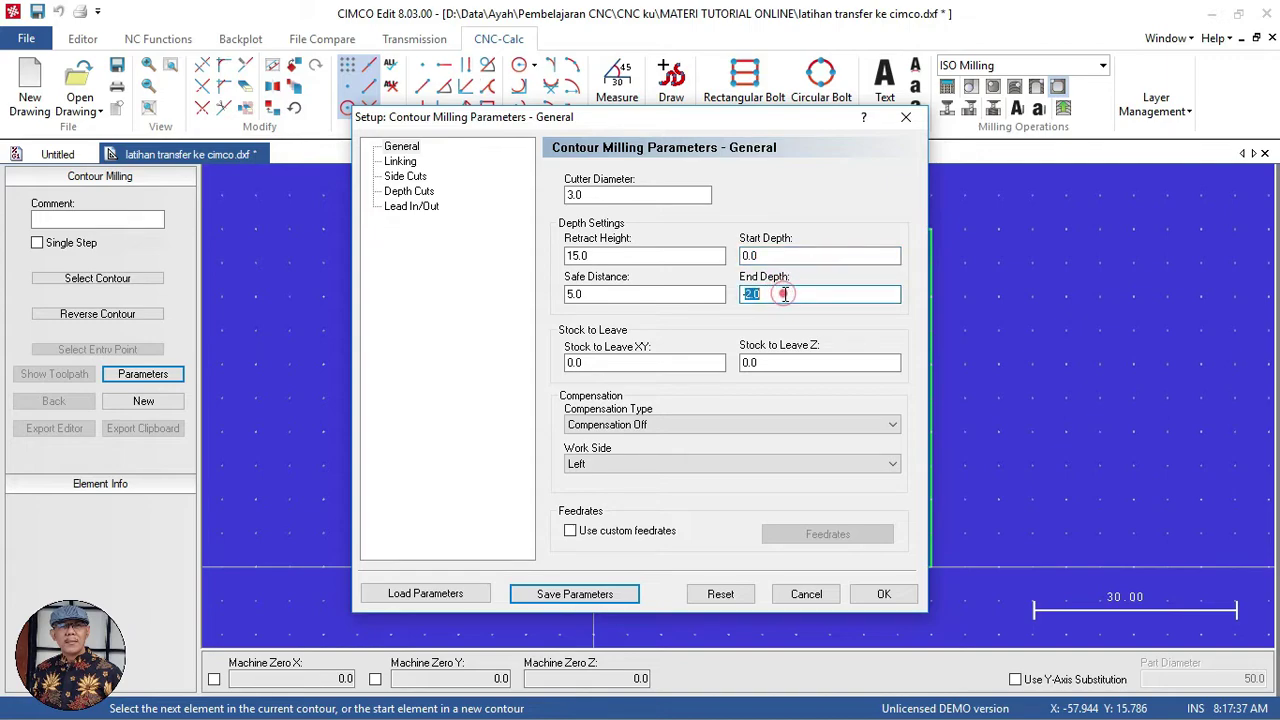
{"action": "left_click", "coordinate": [785, 293]}
{"action": "left_click_drag", "start_coordinate": [785, 293], "coordinate": [698, 312]}
{"action": "left_click", "coordinate": [765, 294]}
{"action": "left_click", "coordinate": [766, 295]}
{"action": "left_click", "coordinate": [700, 424]}
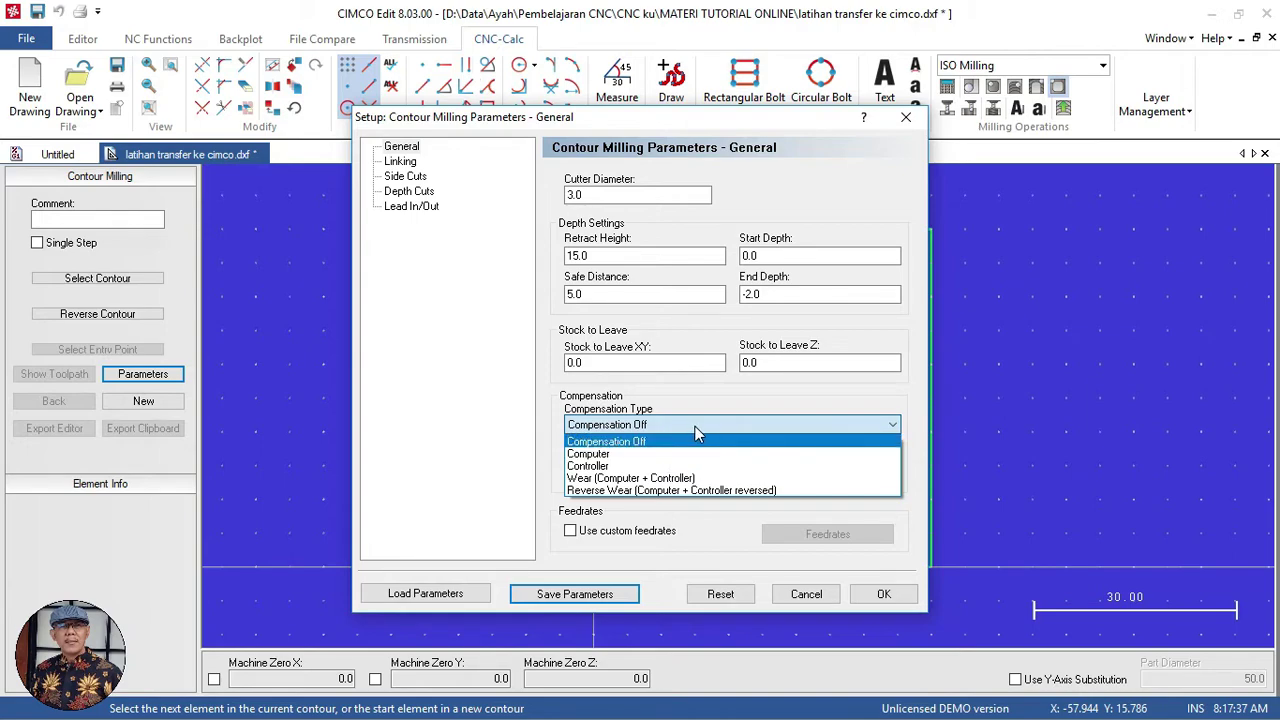
{"action": "left_click", "coordinate": [697, 428]}
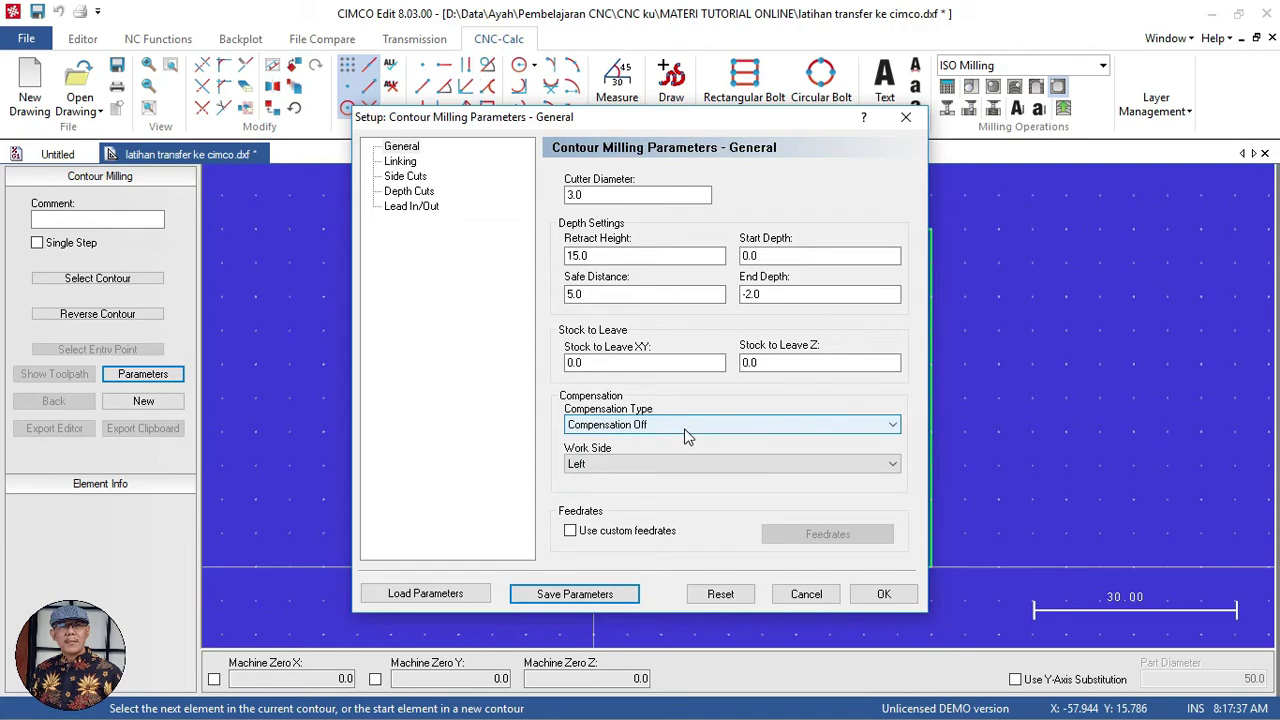
Review the Linking, Side Cuts, Depth Cuts and Lead In/Out pages, then accept the parameters.
{"action": "left_click", "coordinate": [404, 163]}
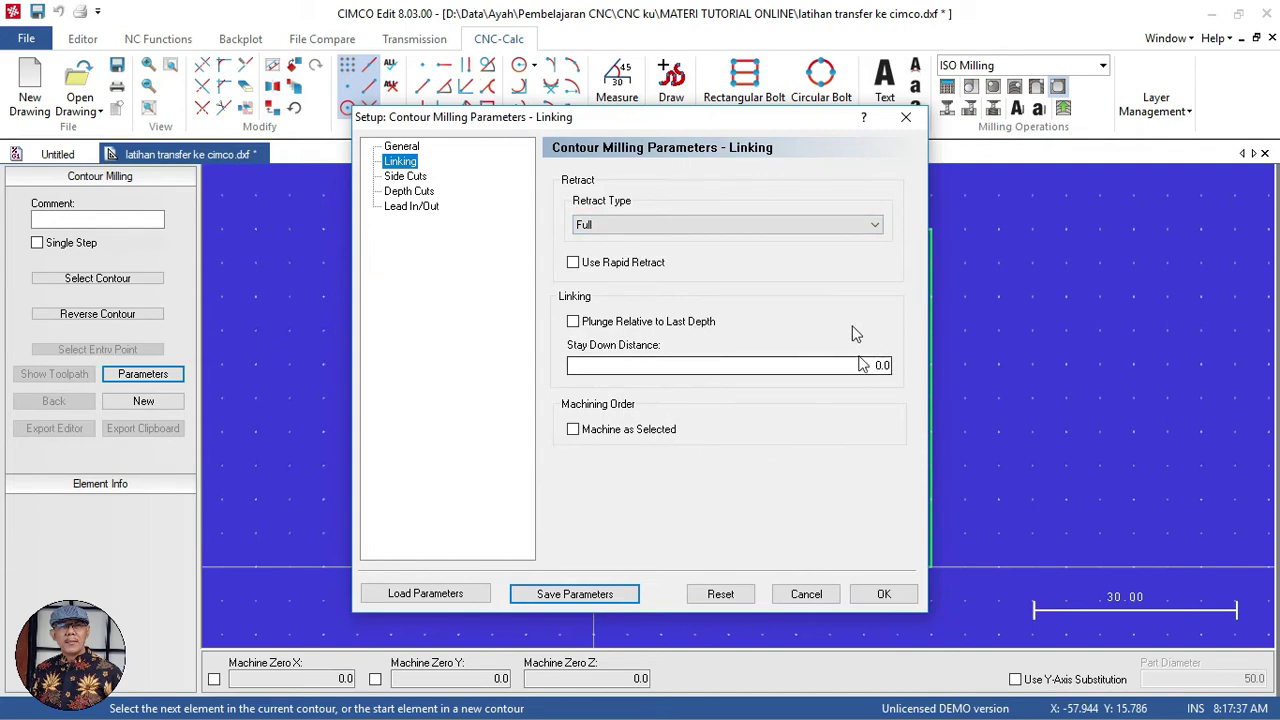
{"action": "left_click", "coordinate": [410, 177]}
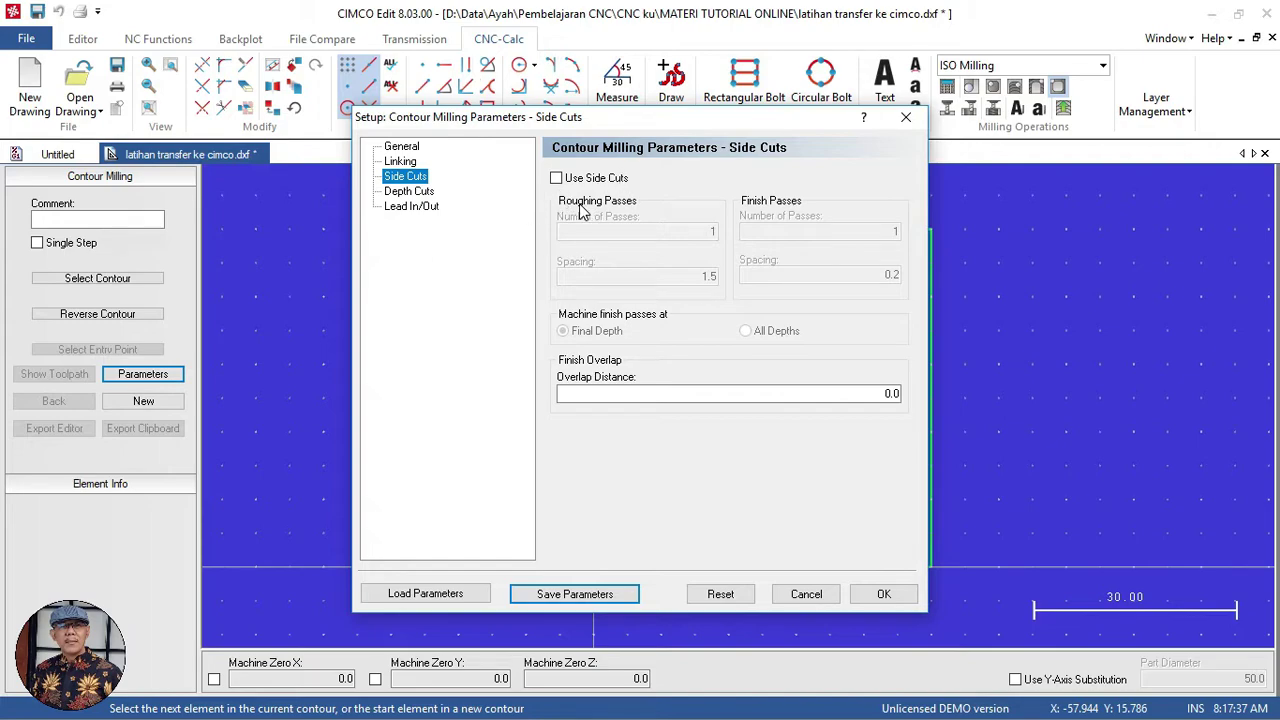
{"action": "left_click", "coordinate": [412, 192]}
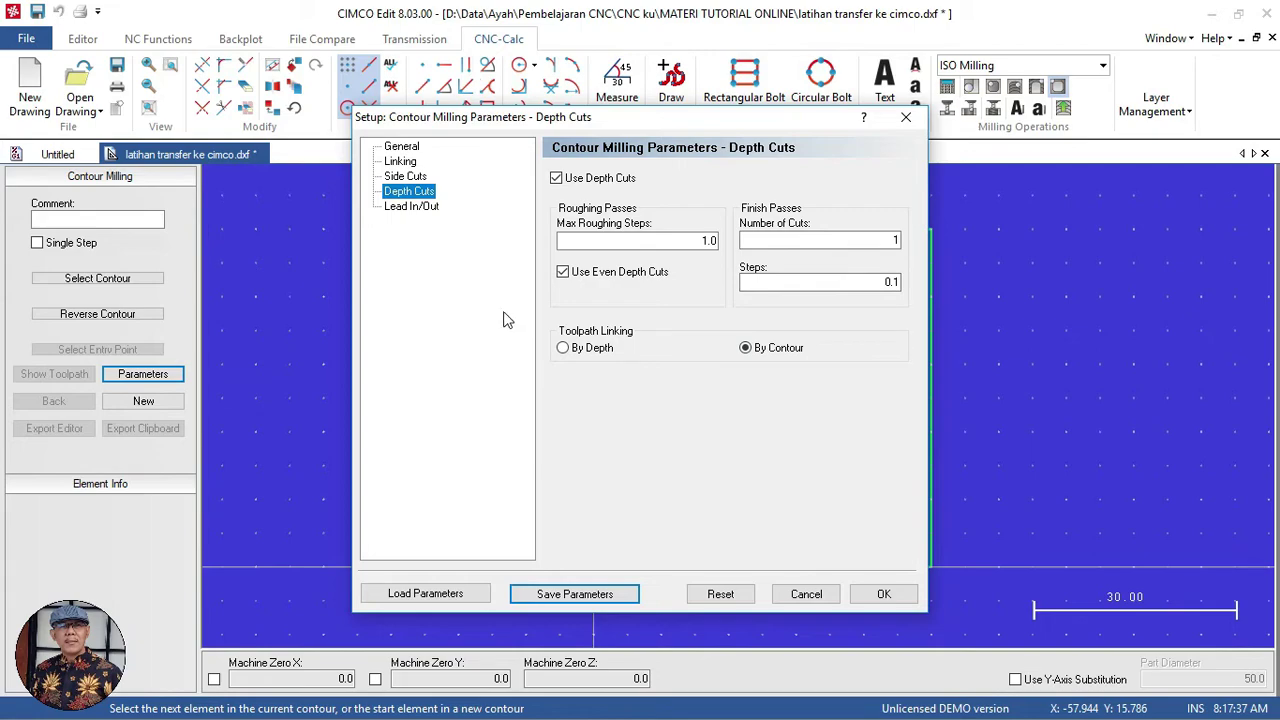
{"action": "left_click", "coordinate": [432, 207]}
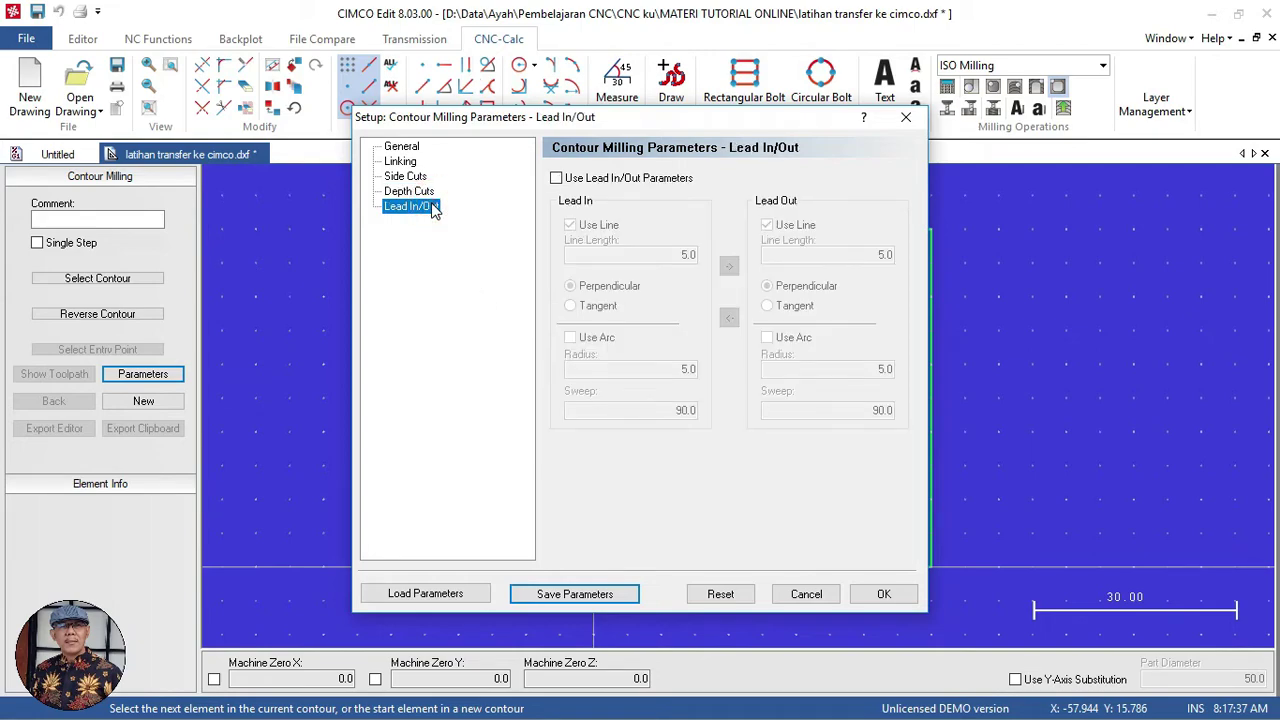
{"action": "left_click", "coordinate": [884, 595]}
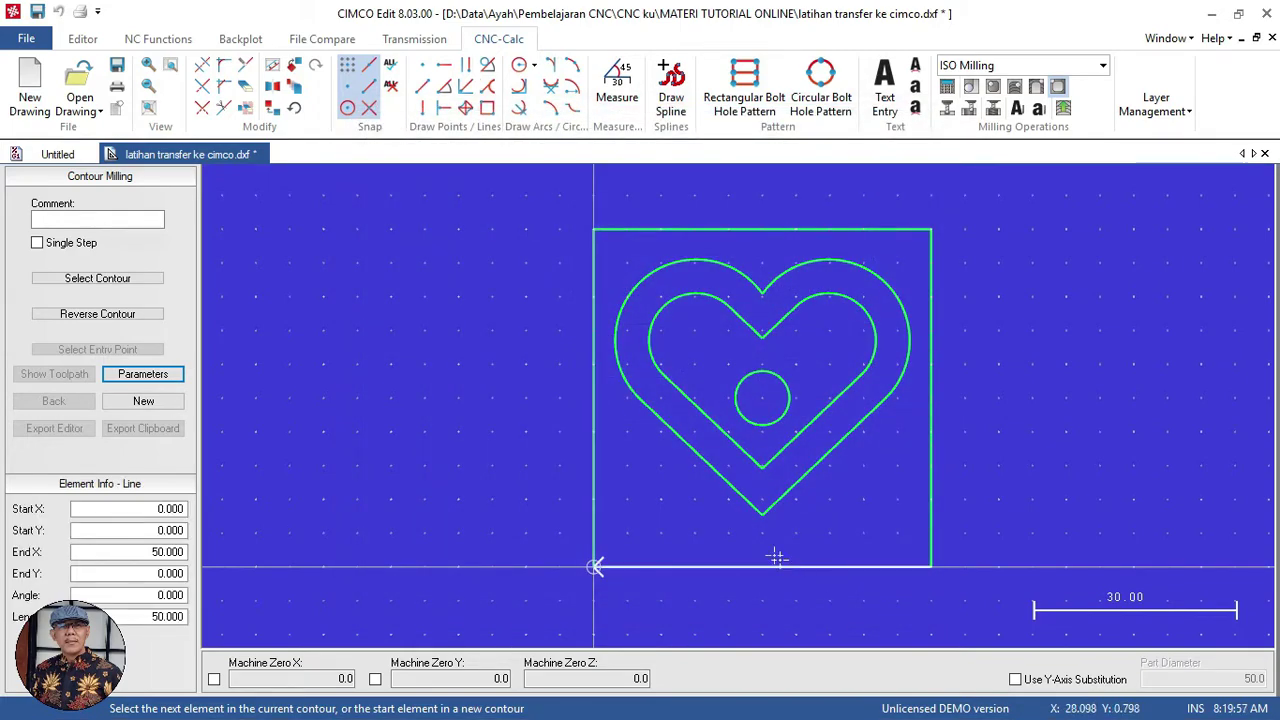
Chain the outer heart, inner heart and centre circle, then preview their toolpath.
{"action": "left_click", "coordinate": [749, 511]}
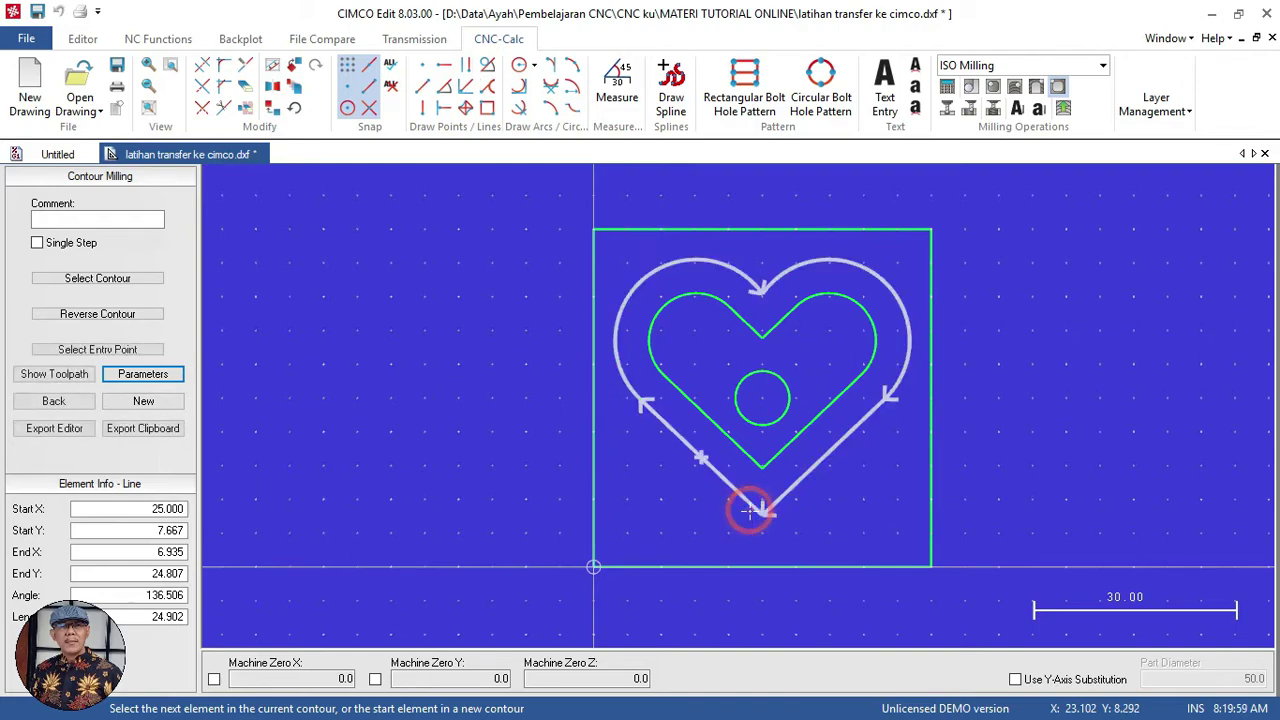
{"action": "left_click", "coordinate": [751, 456]}
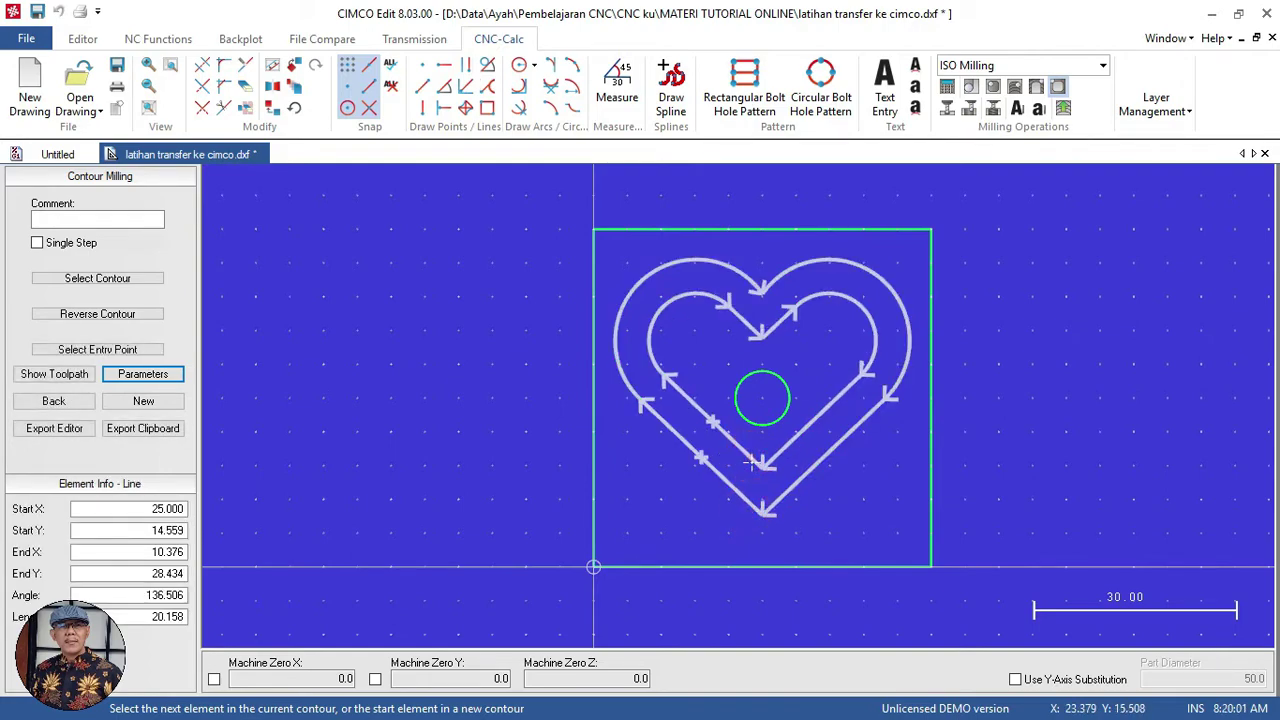
{"action": "left_click", "coordinate": [745, 415]}
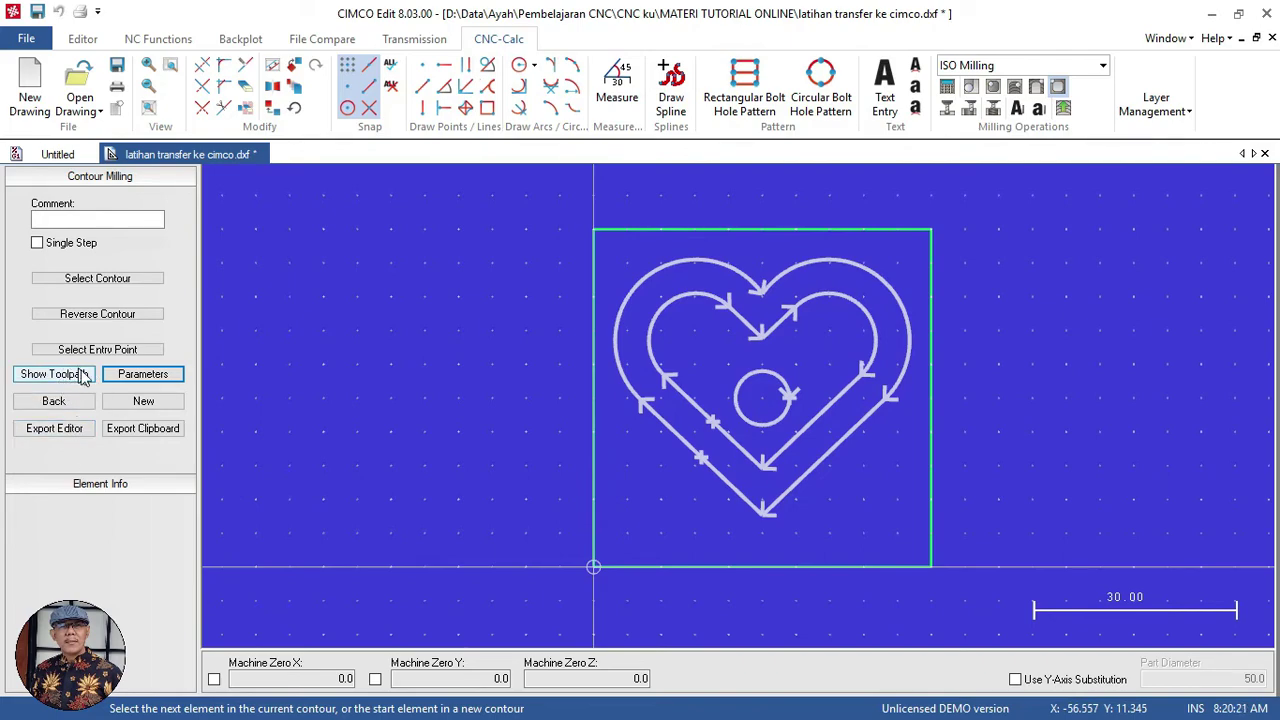
{"action": "left_click", "coordinate": [81, 383]}
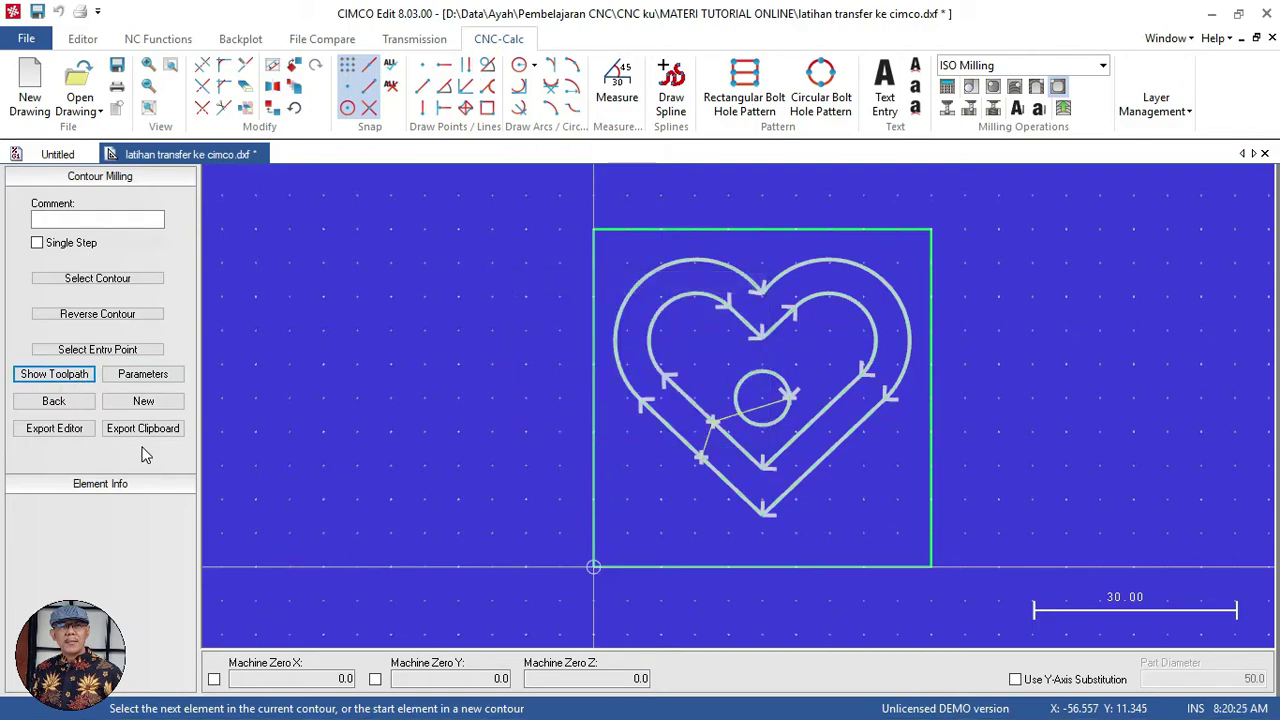
{"action": "left_click", "coordinate": [825, 193]}
Set cutter compensation to Computer and preview the compensated toolpath.
{"action": "left_click", "coordinate": [162, 376]}
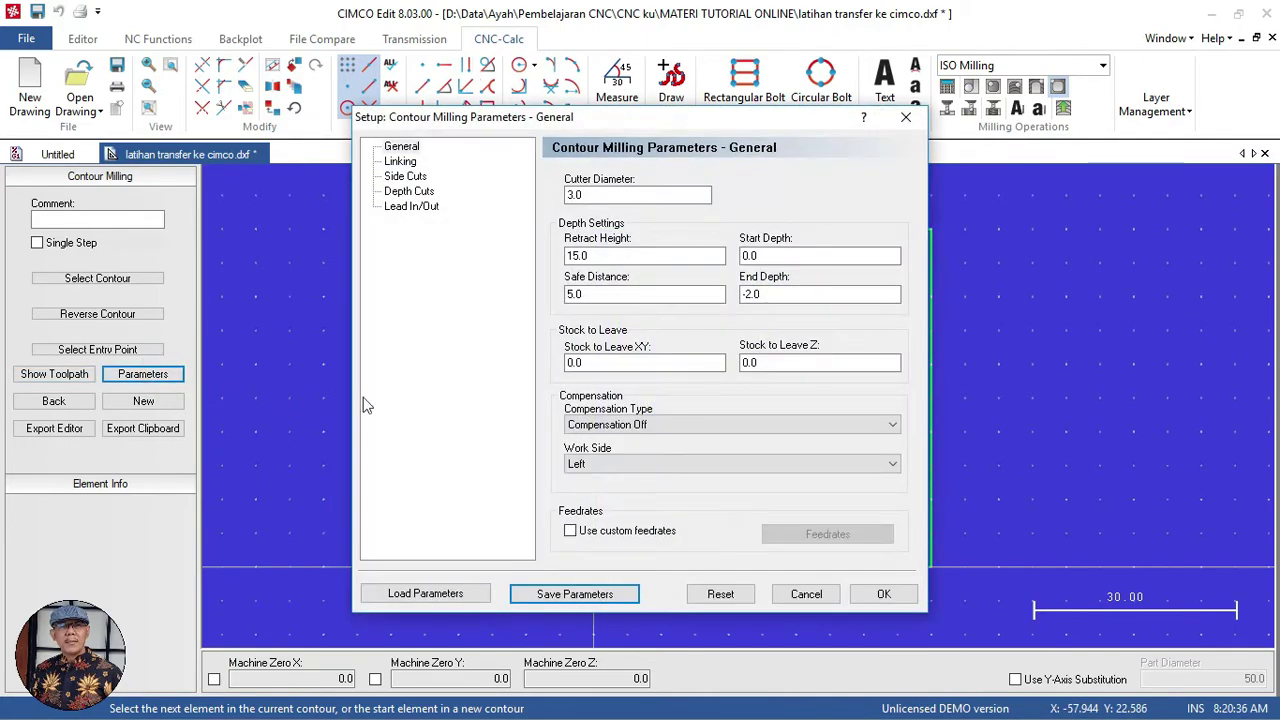
{"action": "left_click", "coordinate": [656, 420]}
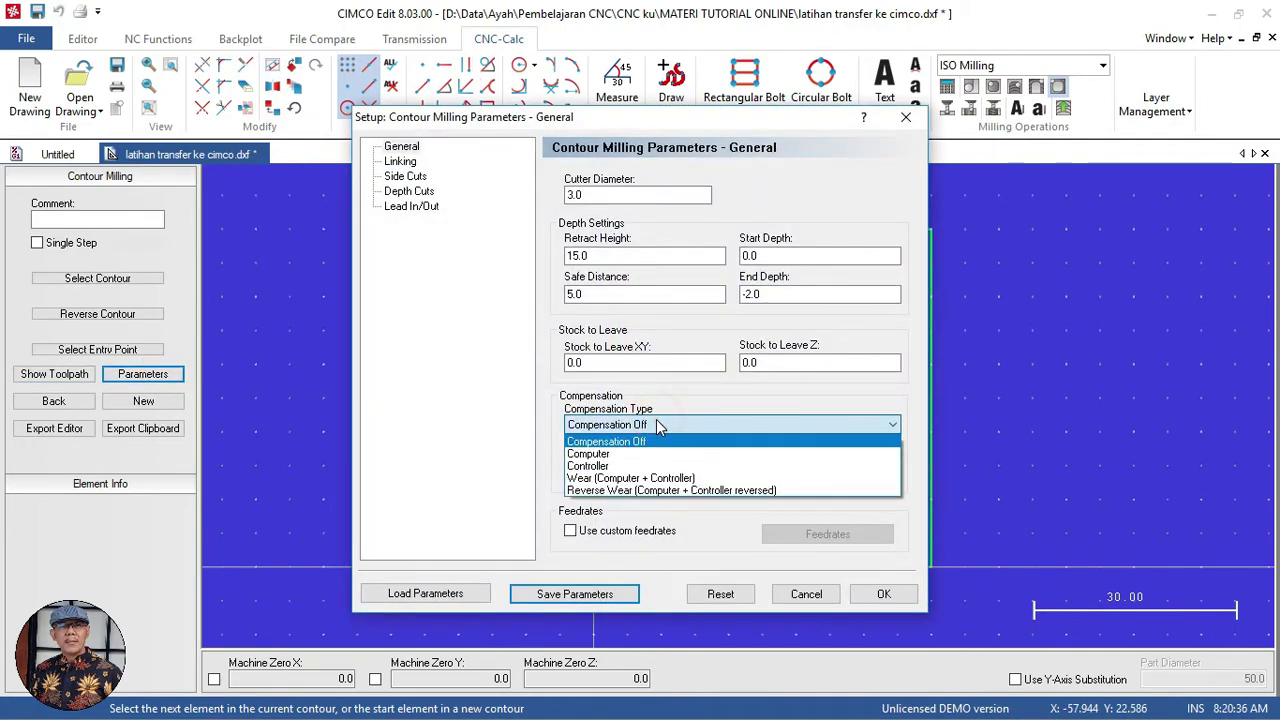
{"action": "left_click", "coordinate": [606, 455]}
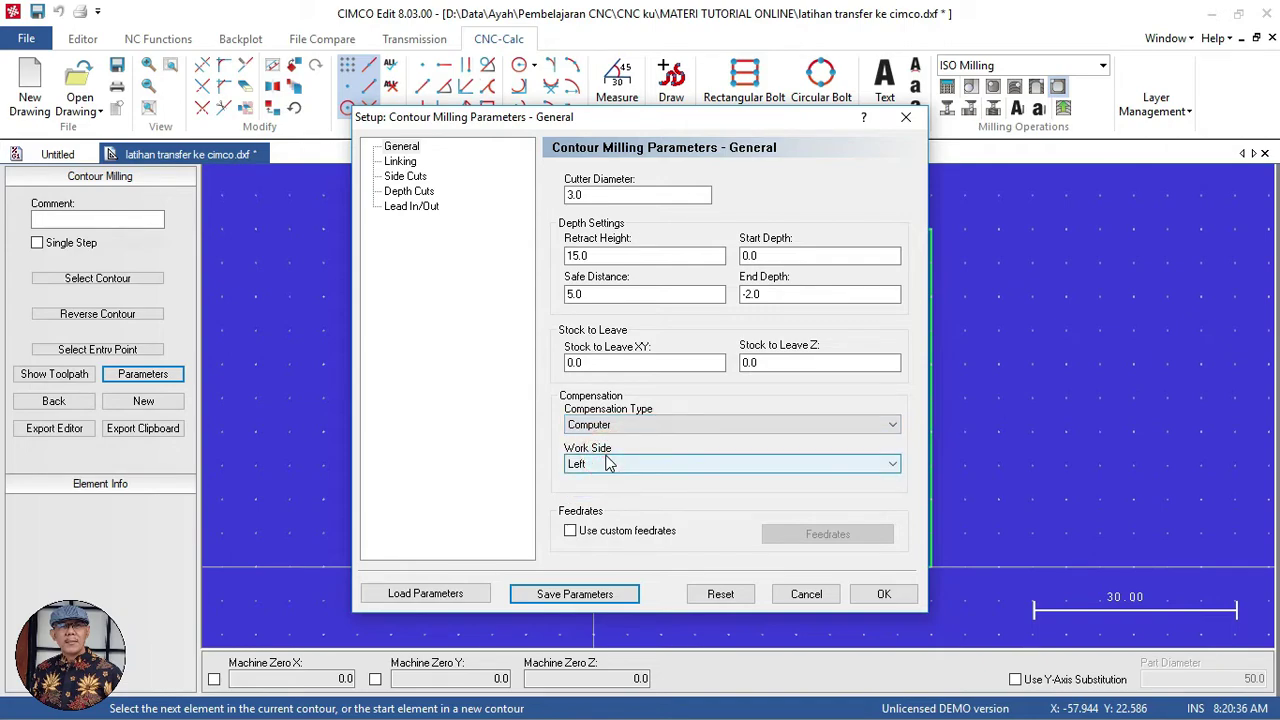
{"action": "left_click", "coordinate": [884, 594]}
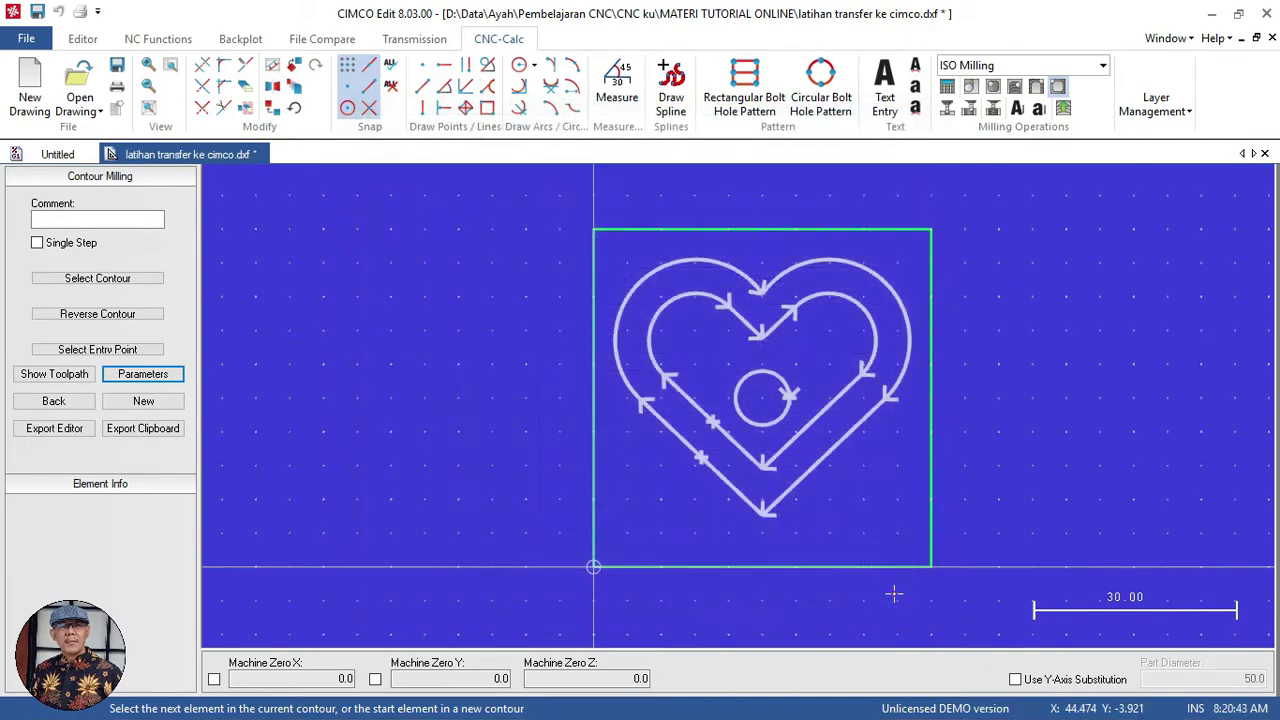
{"action": "left_click", "coordinate": [48, 376]}
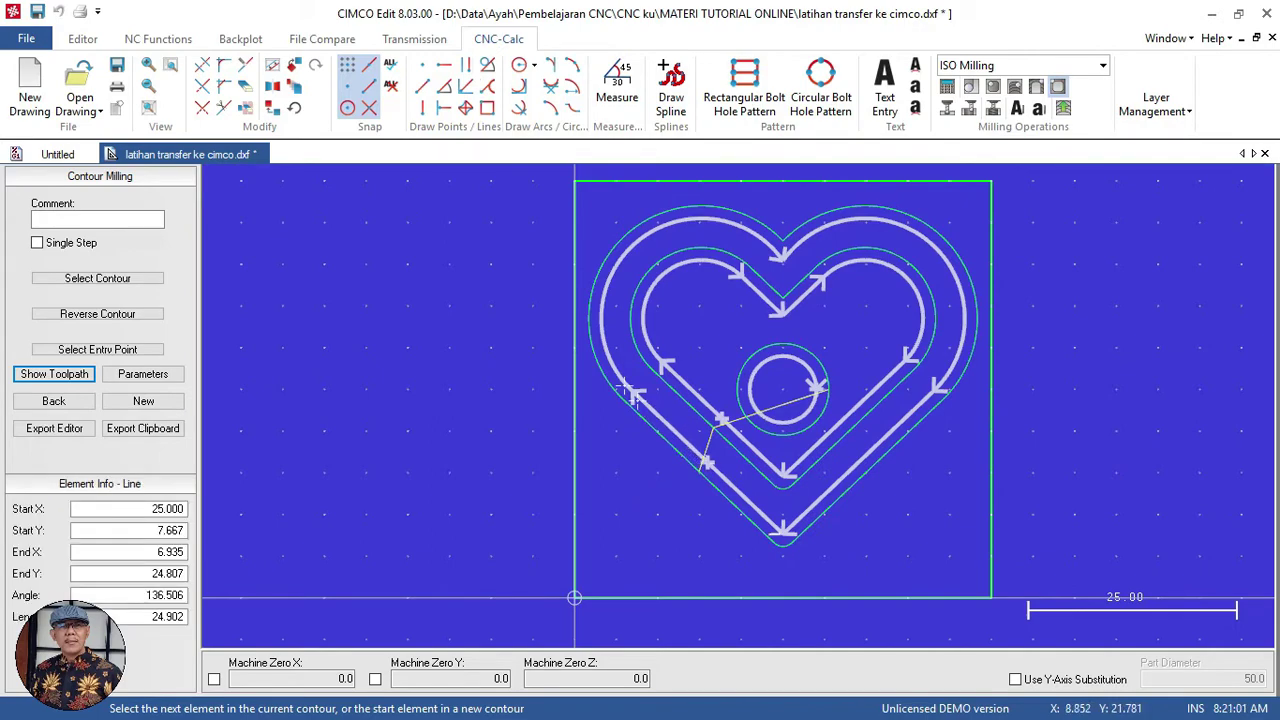
Turn compensation off, preview the uncompensated toolpath, and send the G-code to the editor.
{"action": "left_click", "coordinate": [143, 374]}
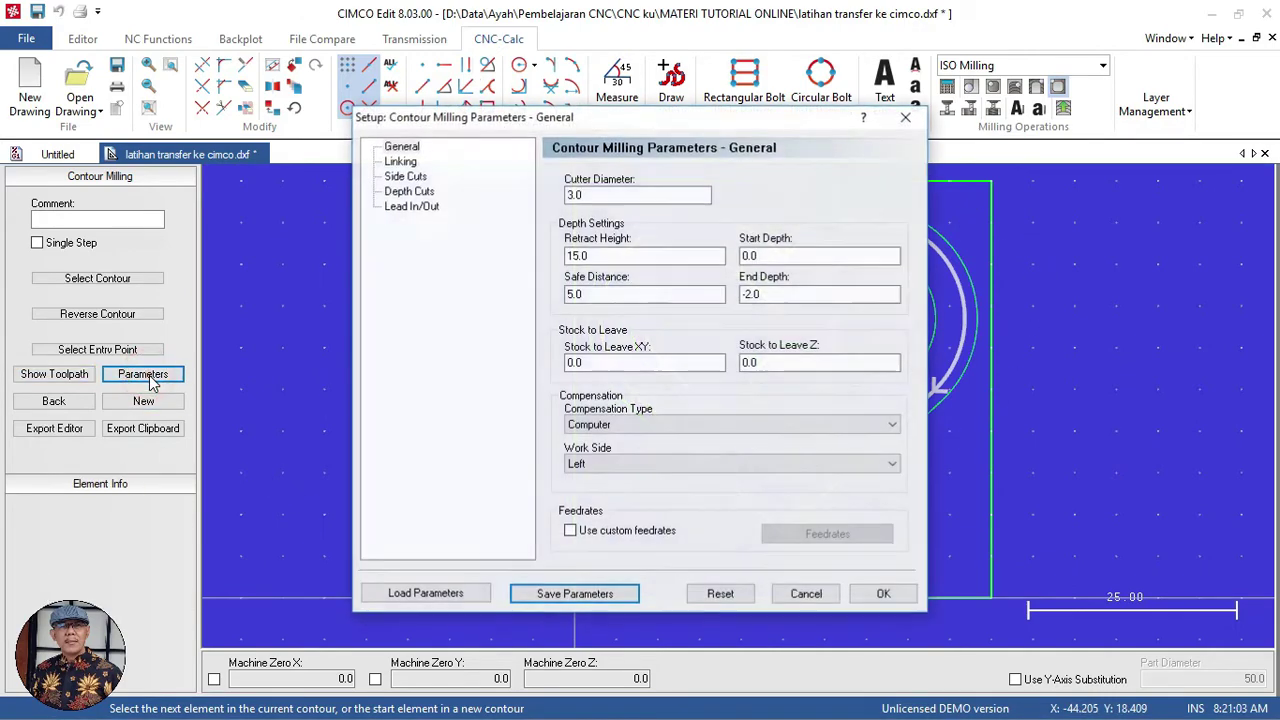
{"action": "left_click", "coordinate": [695, 426]}
{"action": "left_click", "coordinate": [697, 441]}
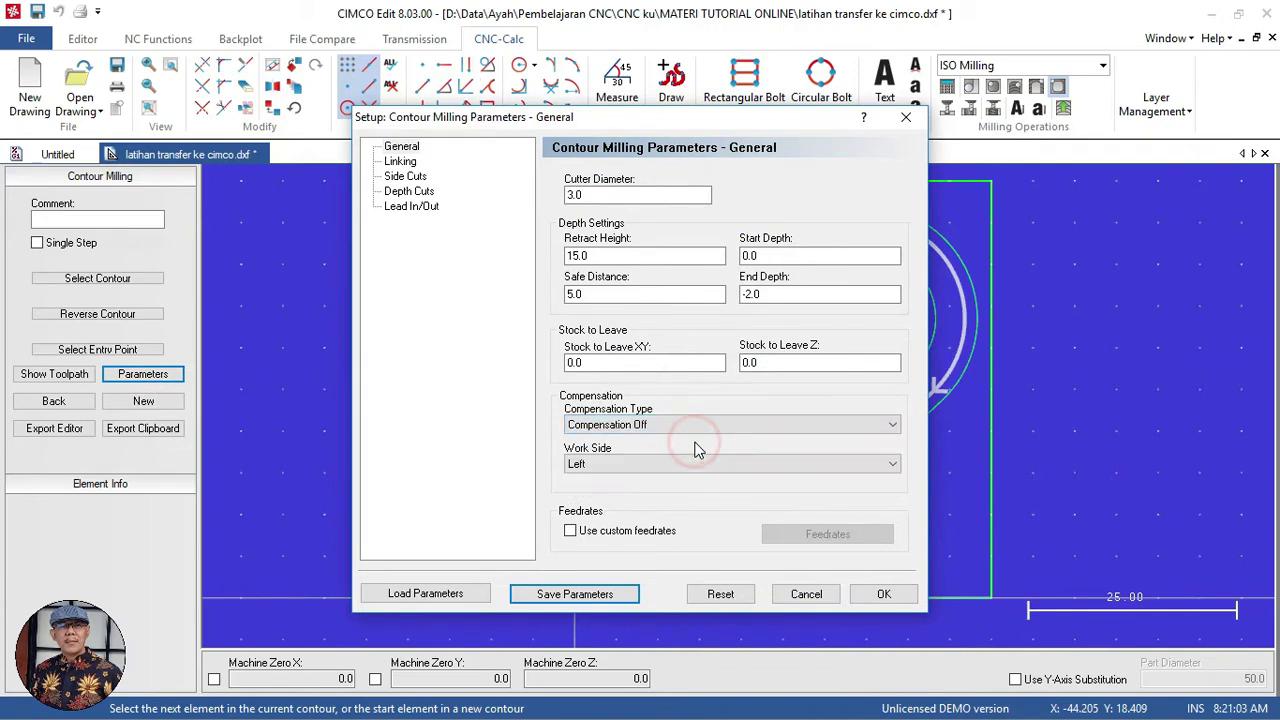
{"action": "left_click", "coordinate": [884, 594]}
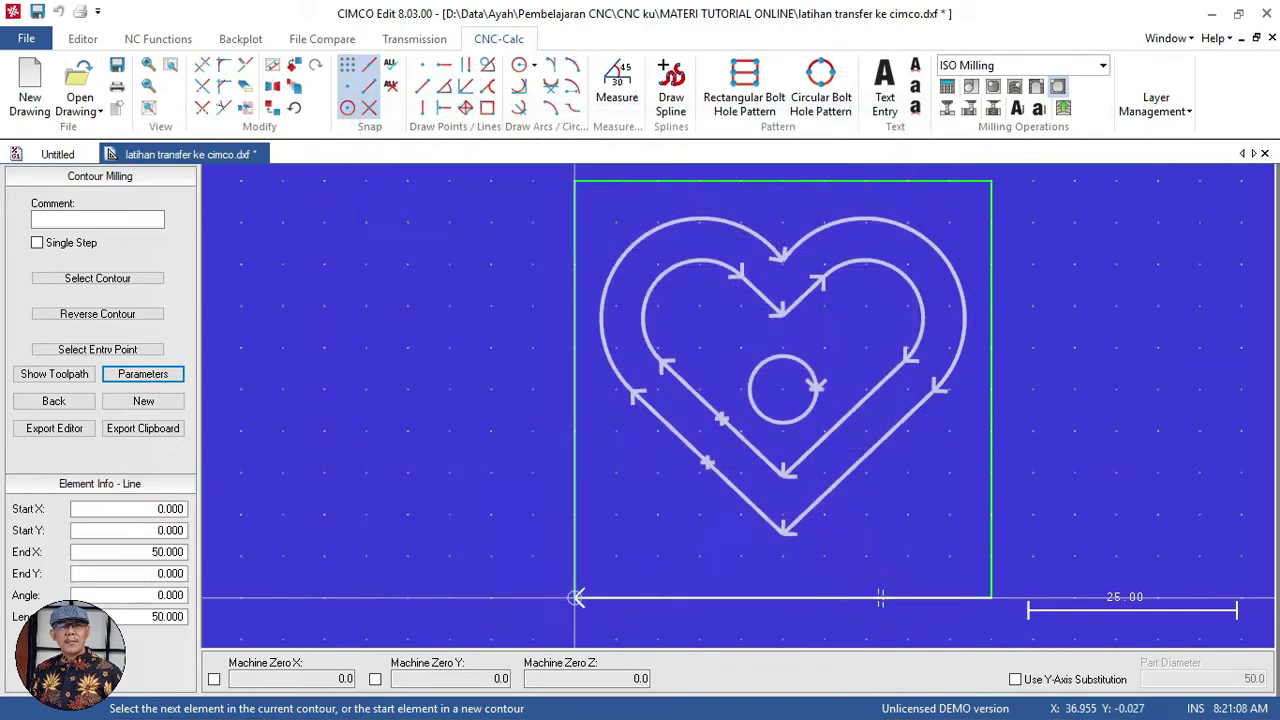
{"action": "left_click", "coordinate": [55, 376]}
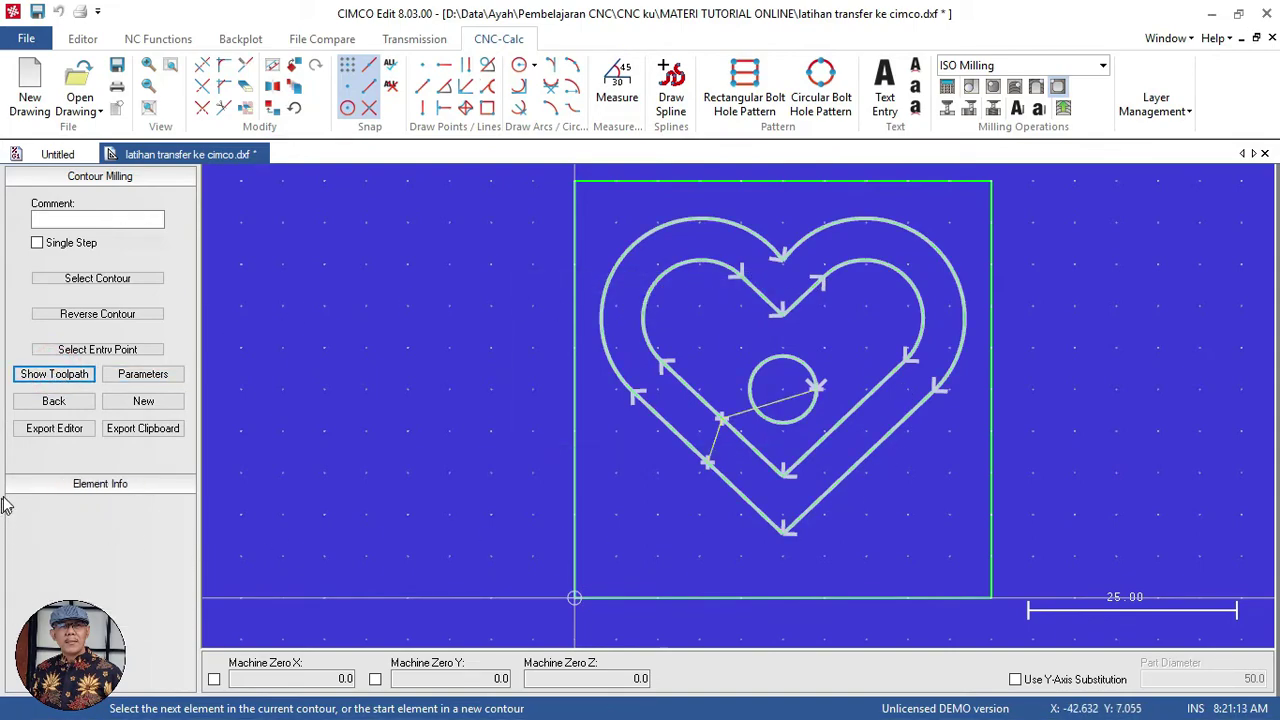
{"action": "left_click", "coordinate": [57, 429]}
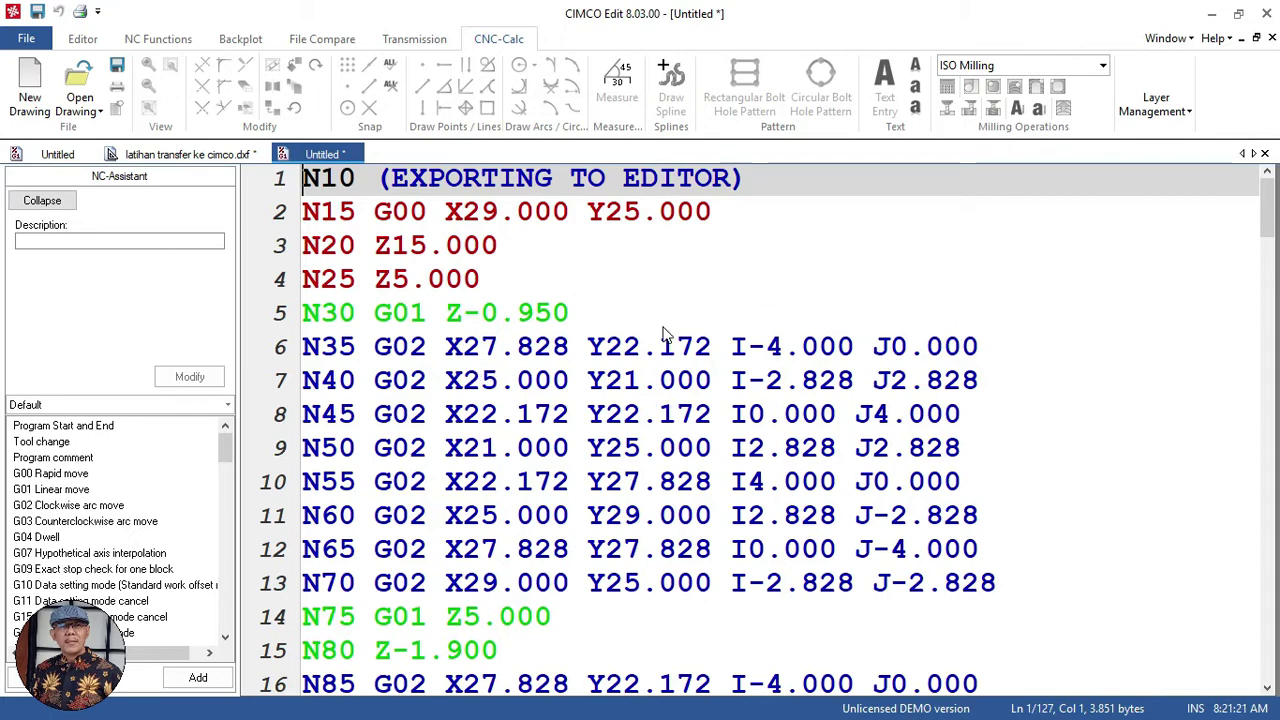
Replace N10 with %, add 'end mill 3 mm' to the header, then add a 'G54 G94 M03 S1000 F300' line.
{"action": "left_click", "coordinate": [383, 188]}
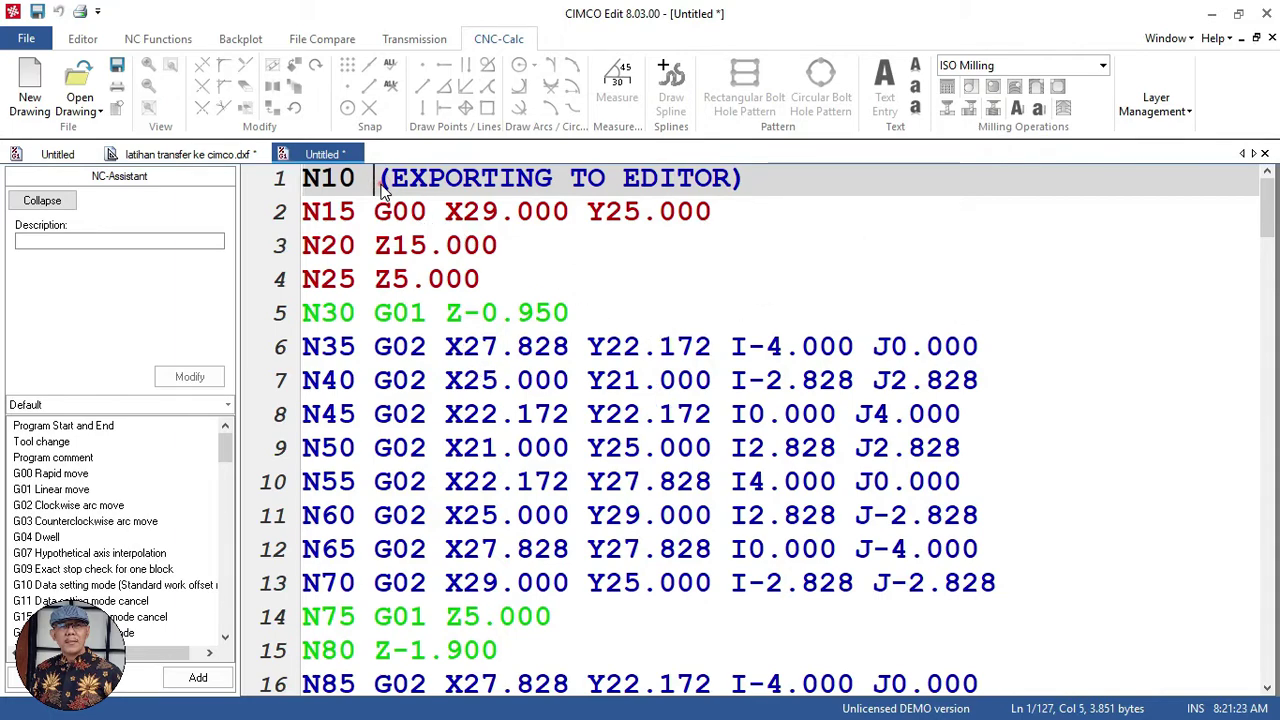
{"action": "mouse_move", "coordinate": [400, 212]}
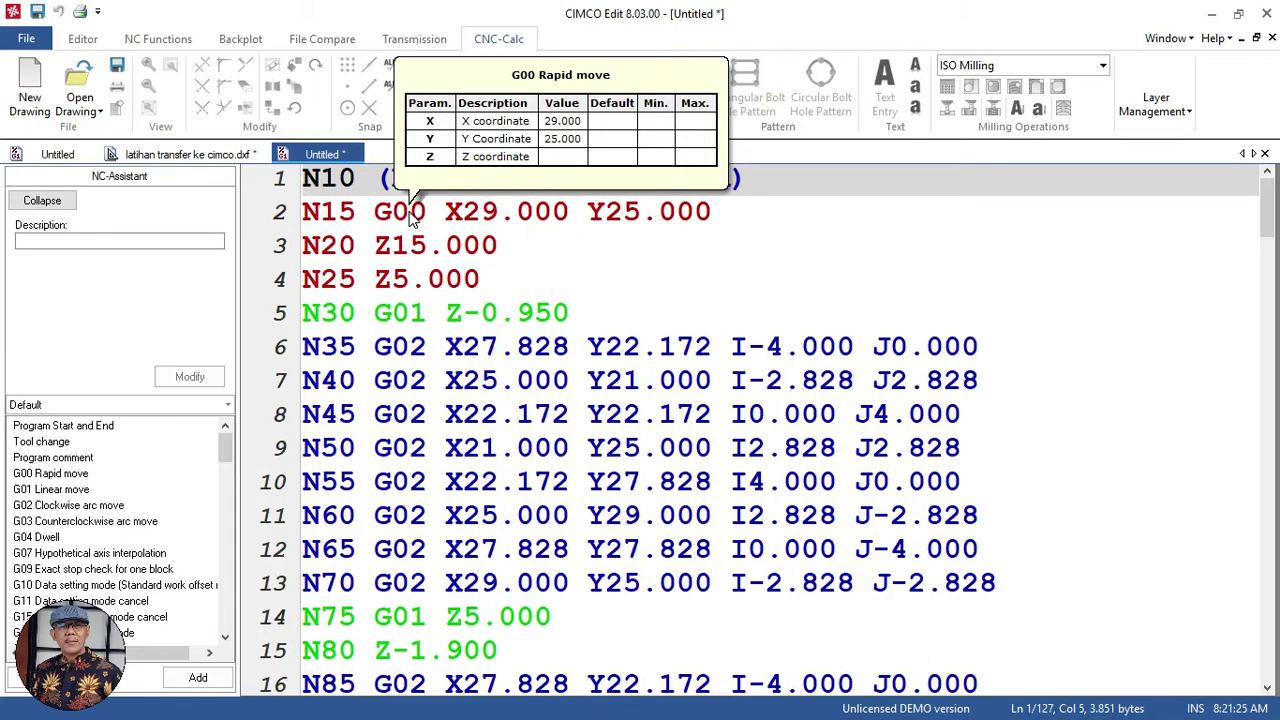
{"action": "key", "text": "BackSpace"}
{"action": "key", "text": "BackSpace"}
{"action": "key", "text": "BackSpace"}
{"action": "key", "text": "BackSpace"}
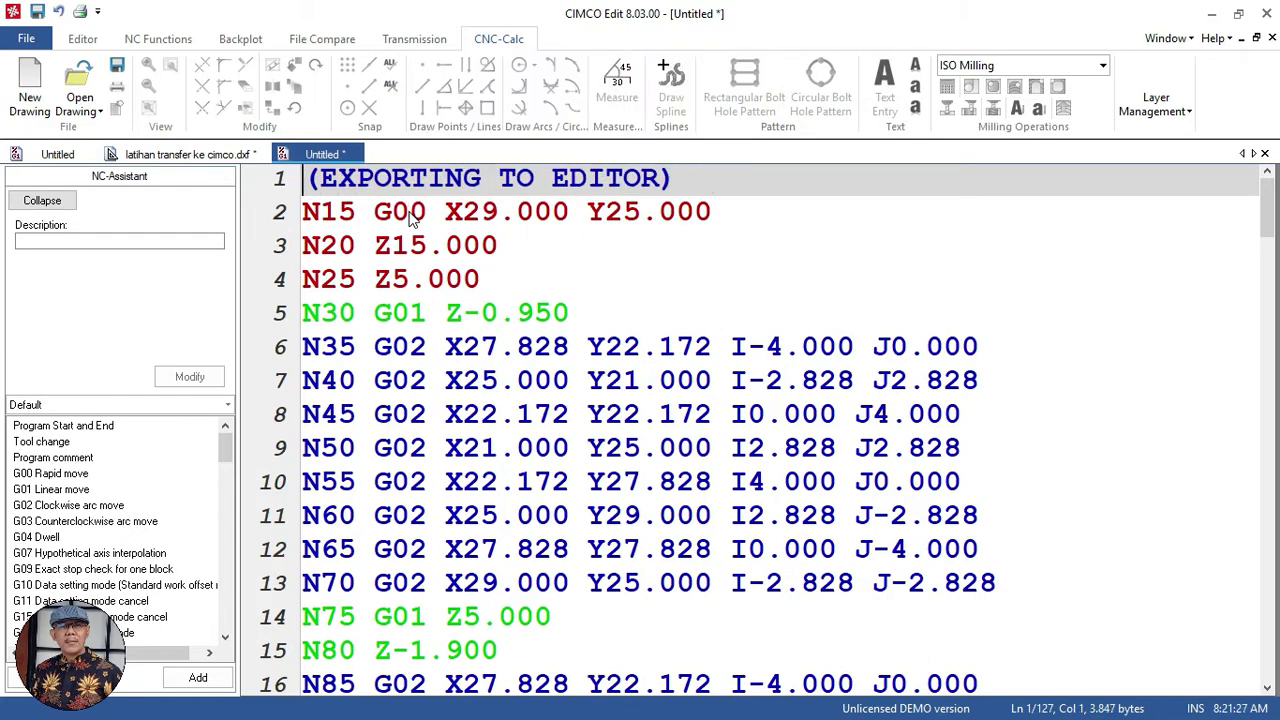
{"action": "type", "text": "%"}
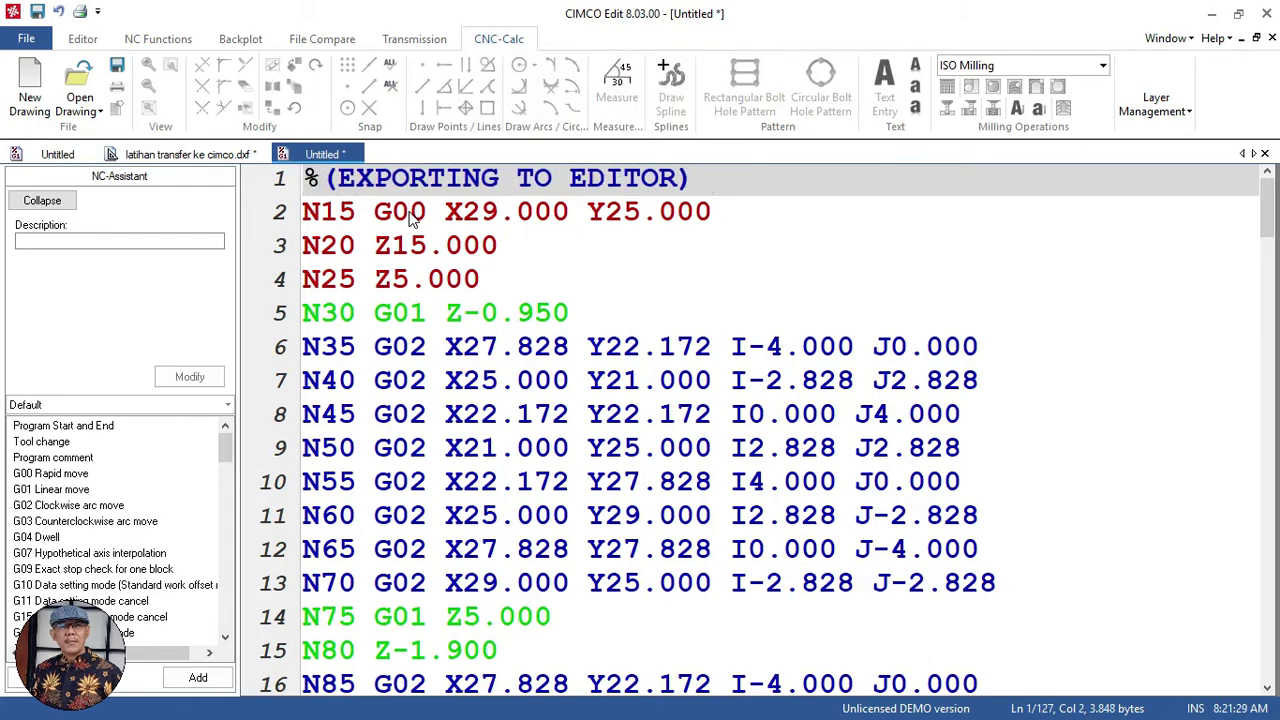
{"action": "key", "text": "End"}
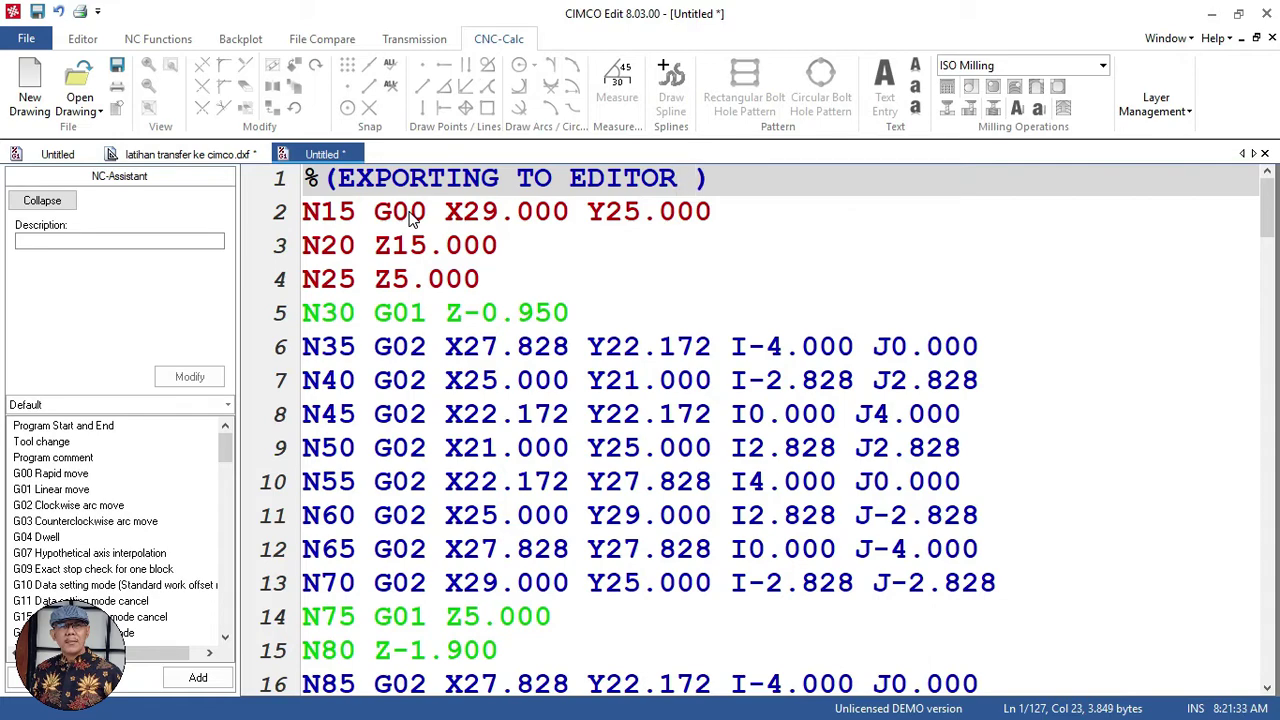
{"action": "type", "text": "end"}
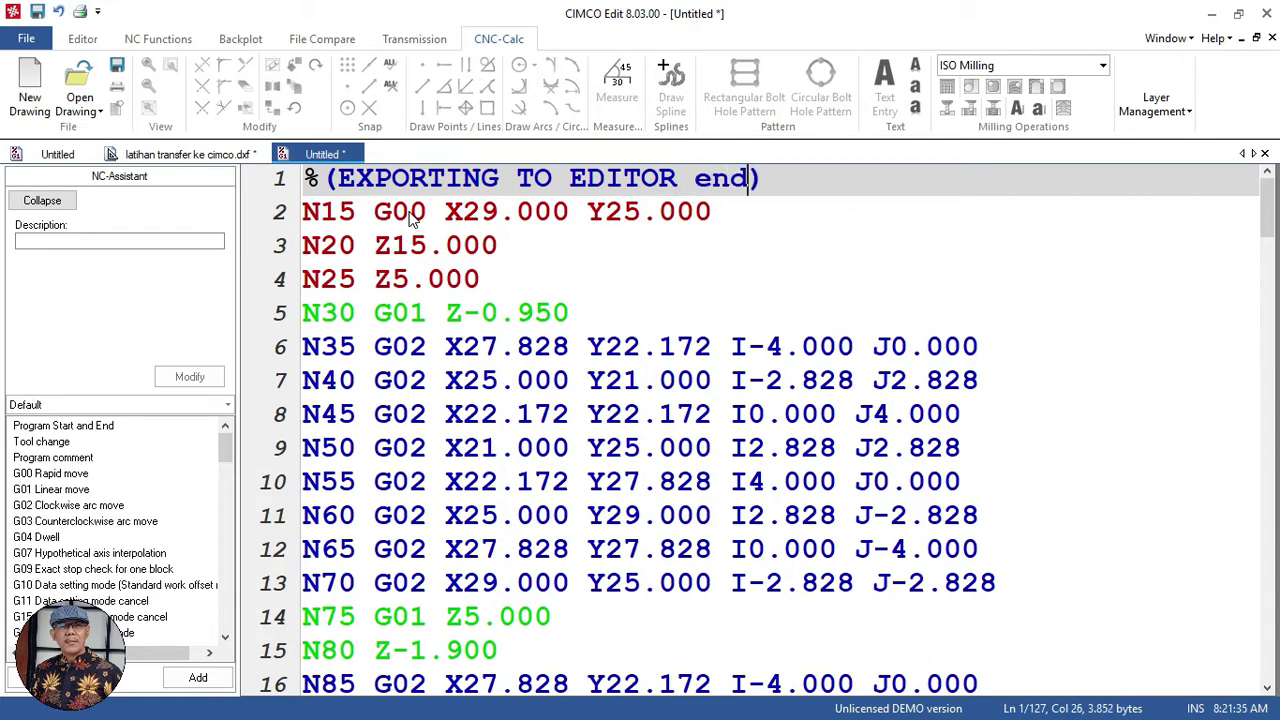
{"action": "type", "text": " mil"}
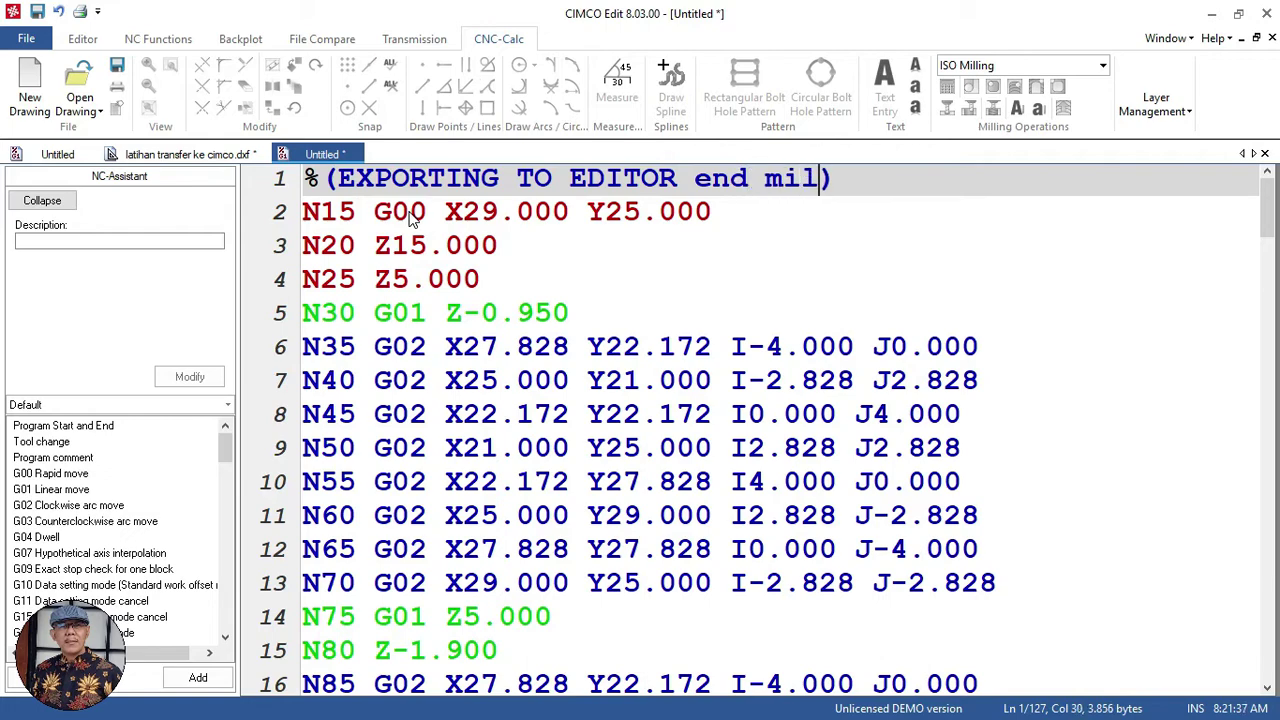
{"action": "type", "text": "l 3 "}
{"action": "type", "text": "mm"}
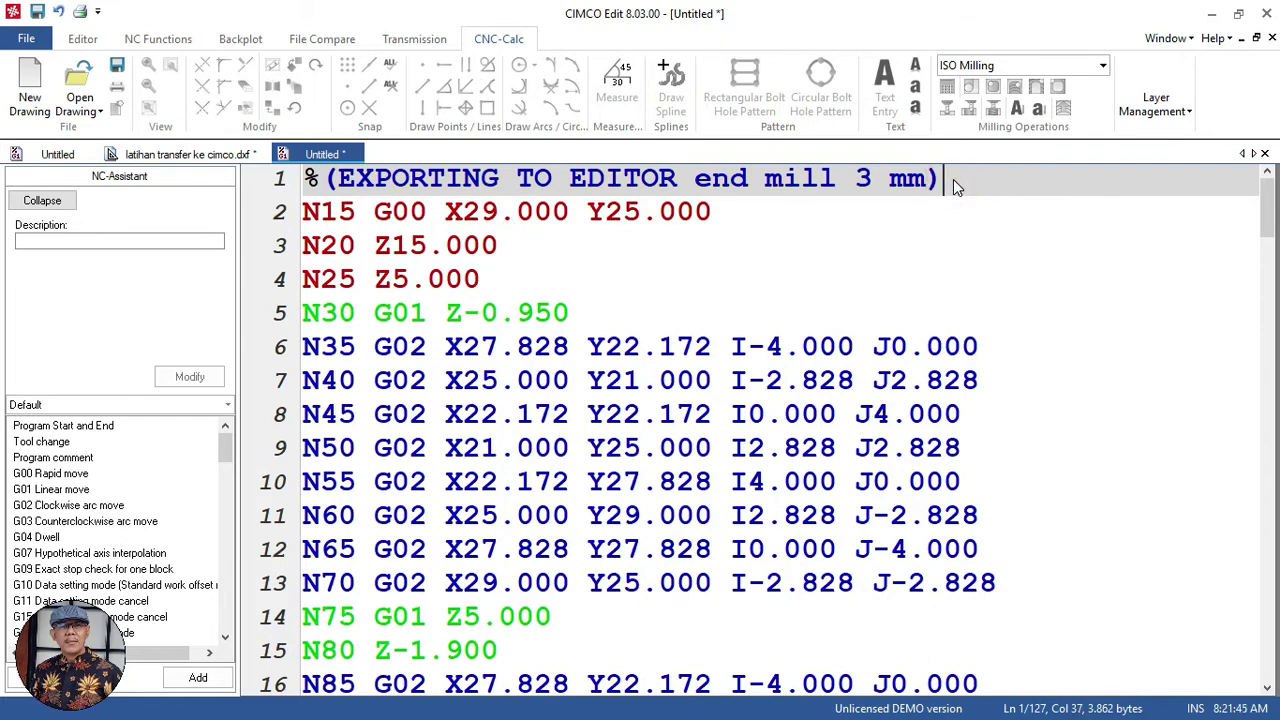
{"action": "key", "text": "Return"}
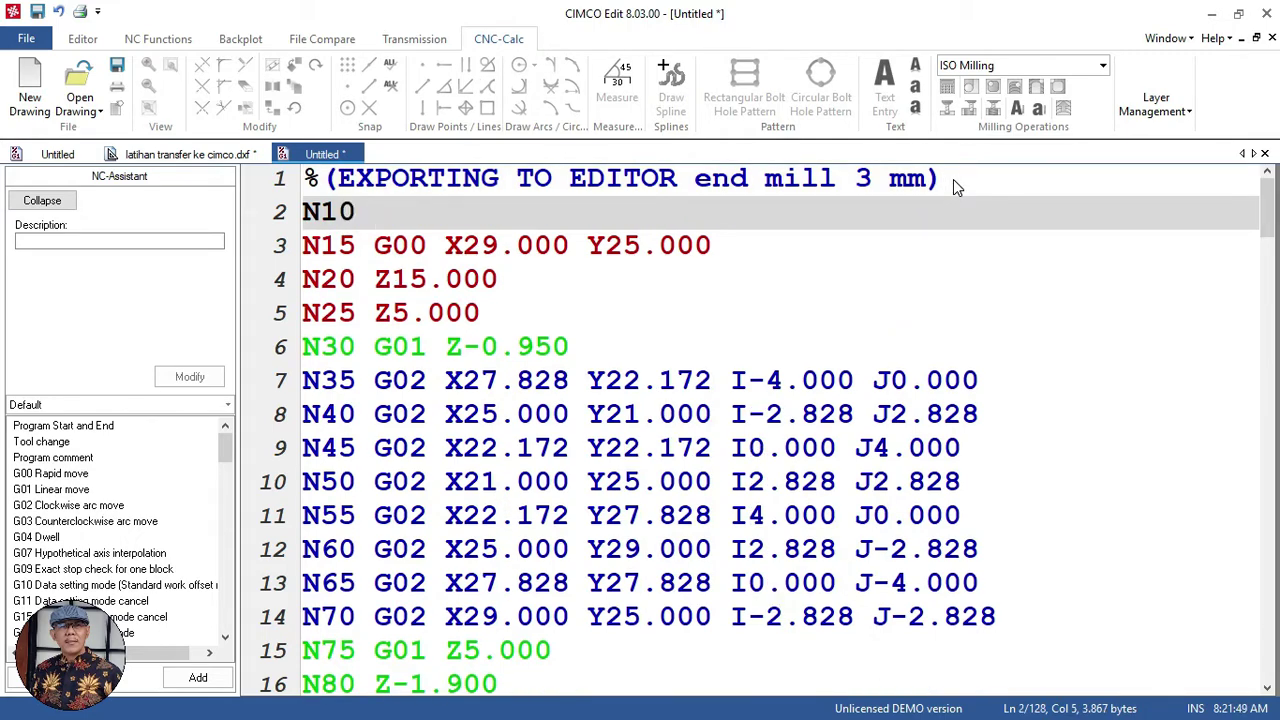
{"action": "type", "text": "G54 "}
{"action": "type", "text": "G94 M"}
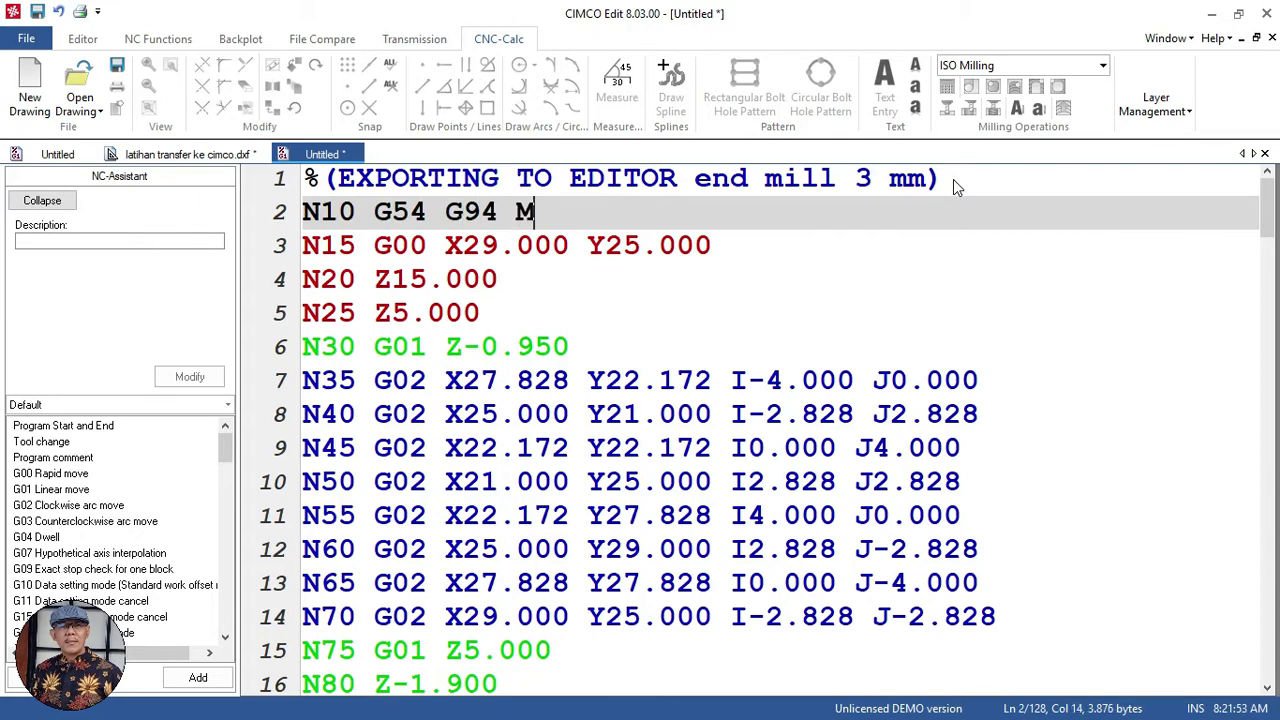
{"action": "type", "text": "03 S"}
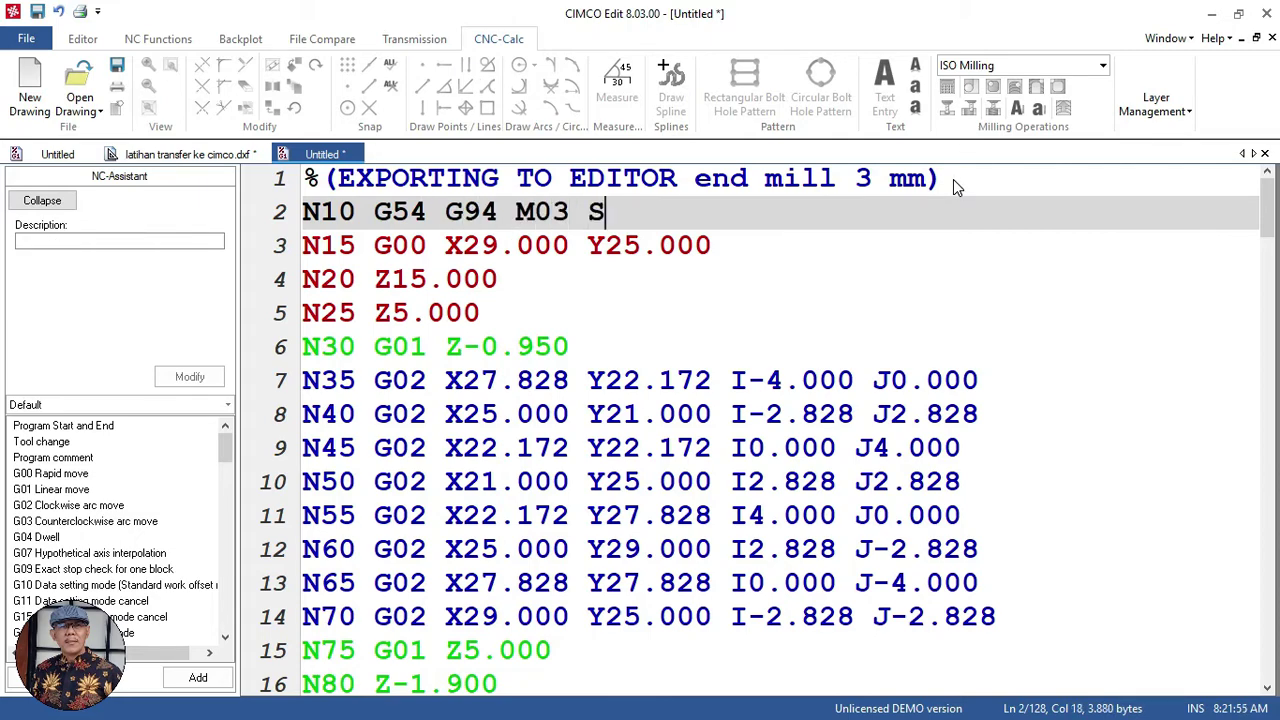
{"action": "type", "text": "1000 "}
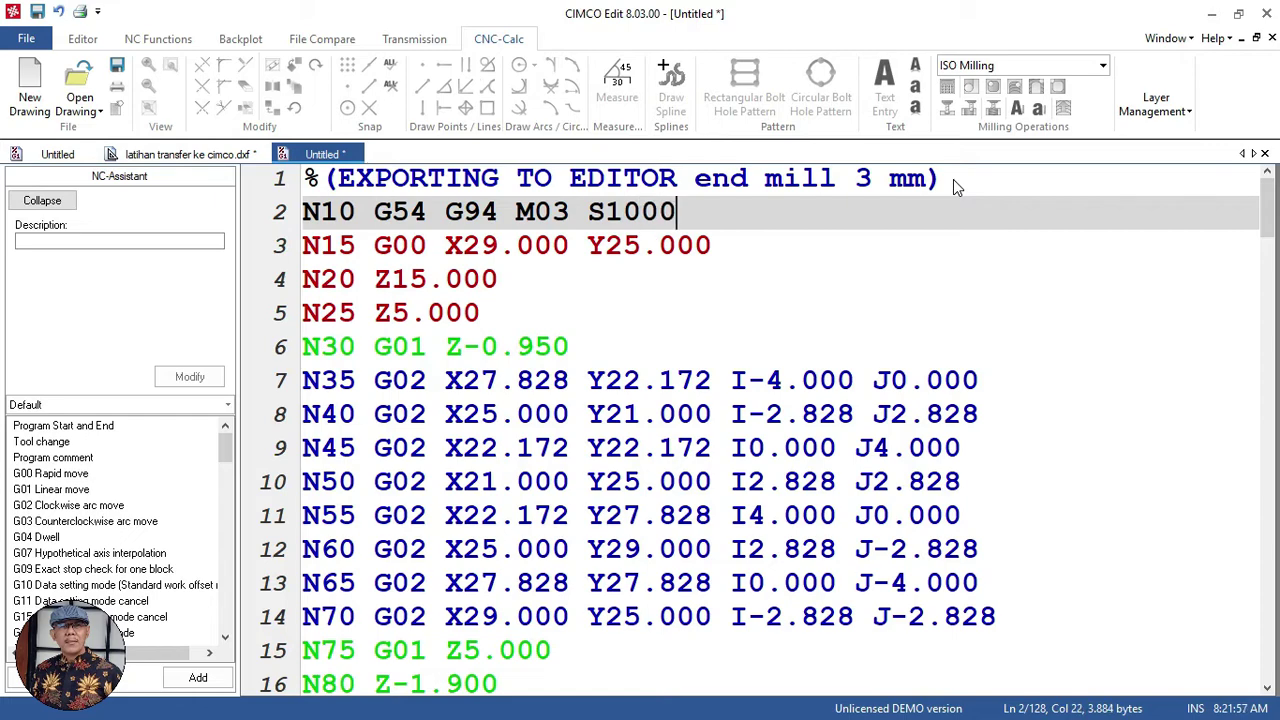
{"action": "type", "text": "F"}
{"action": "type", "text": "300"}
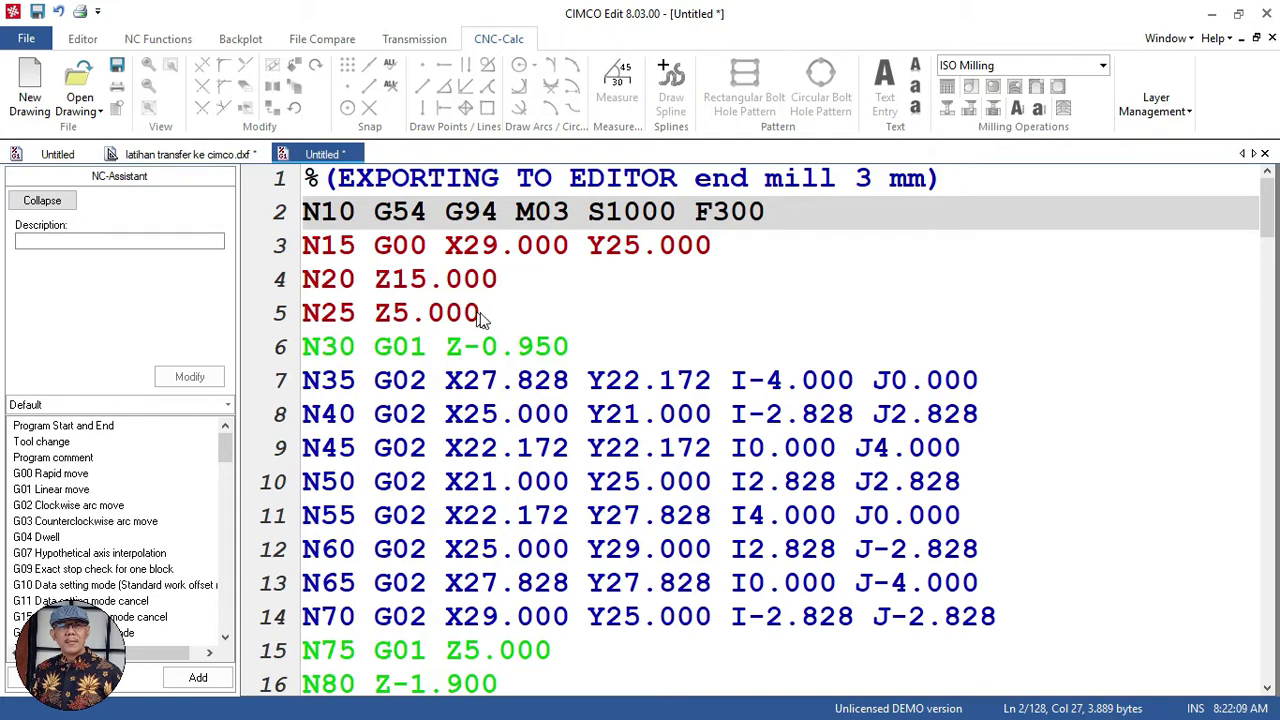
Add a line after N635 M30 and delete its auto-inserted N640 block number.
{"action": "scroll", "coordinate": [1018, 330], "scroll_direction": "down", "scroll_amount": 8}
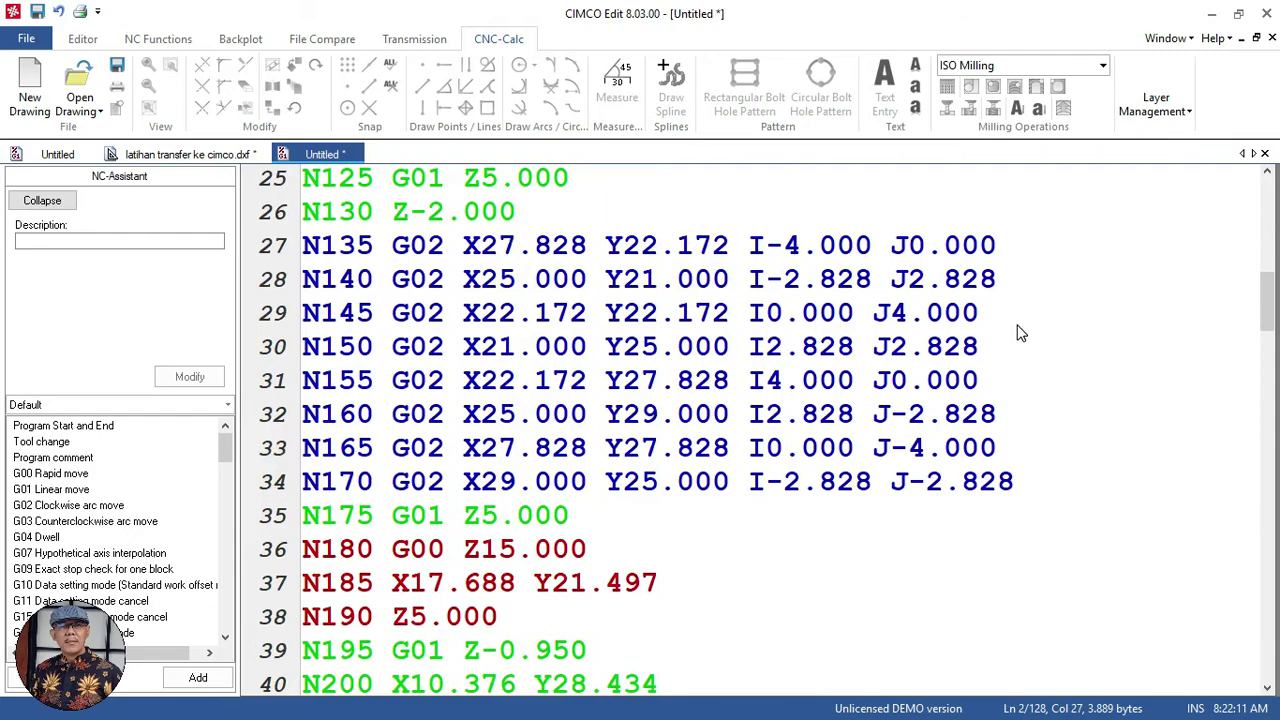
{"action": "scroll", "coordinate": [1020, 332], "scroll_direction": "down", "scroll_amount": 17}
{"action": "scroll", "coordinate": [1025, 338], "scroll_direction": "down", "scroll_amount": 12}
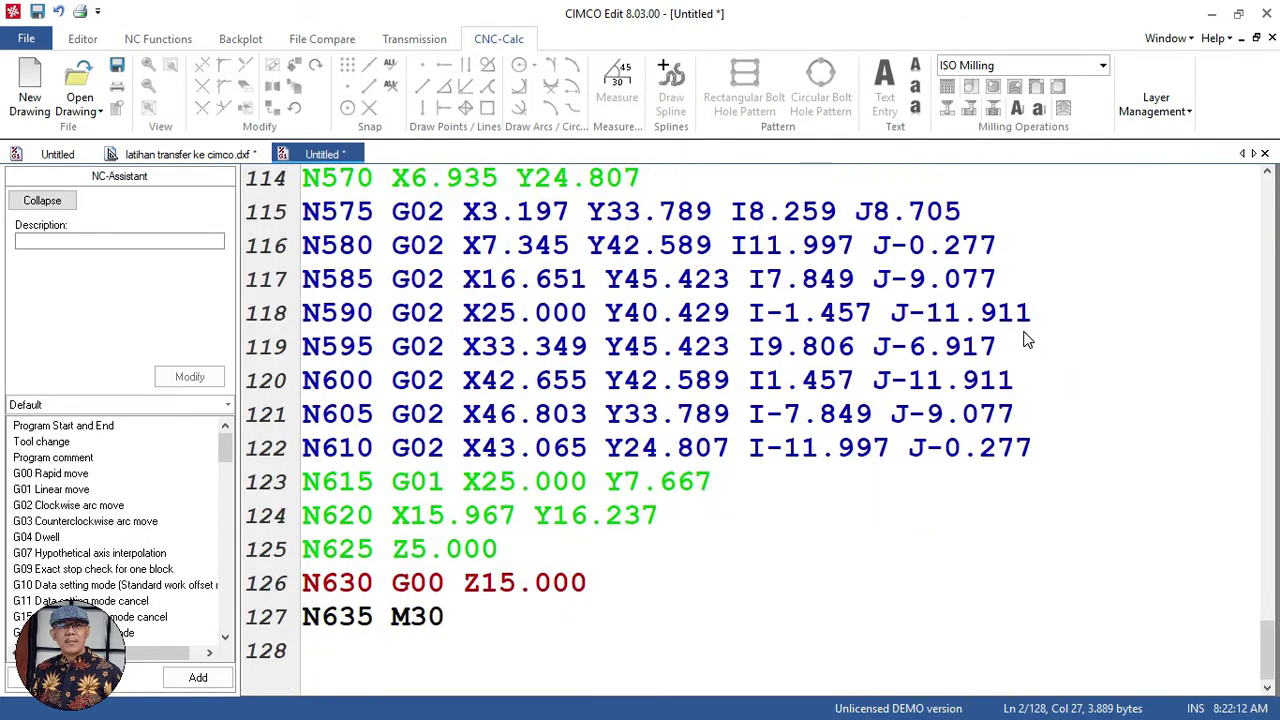
{"action": "left_click", "coordinate": [487, 633]}
{"action": "key", "text": "Return"}
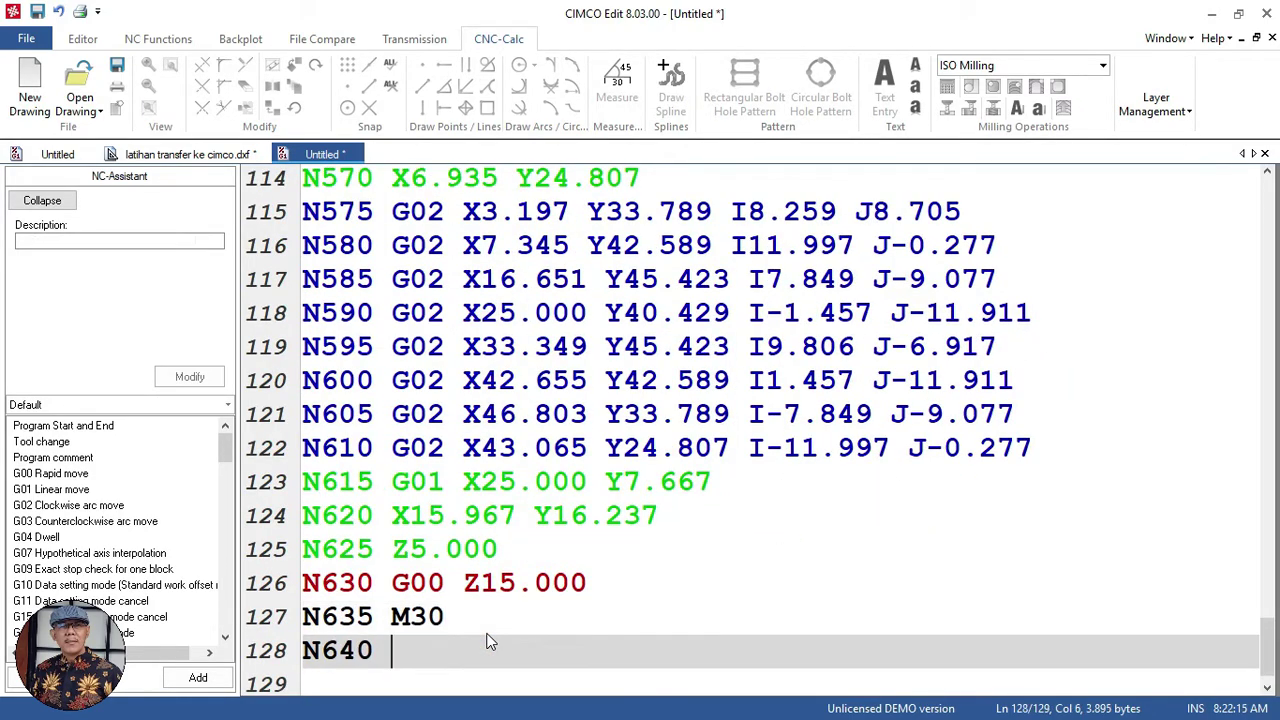
{"action": "key", "text": "BackSpace"}
{"action": "key", "text": "BackSpace"}
{"action": "key", "text": "BackSpace"}
{"action": "key", "text": "BackSpace"}
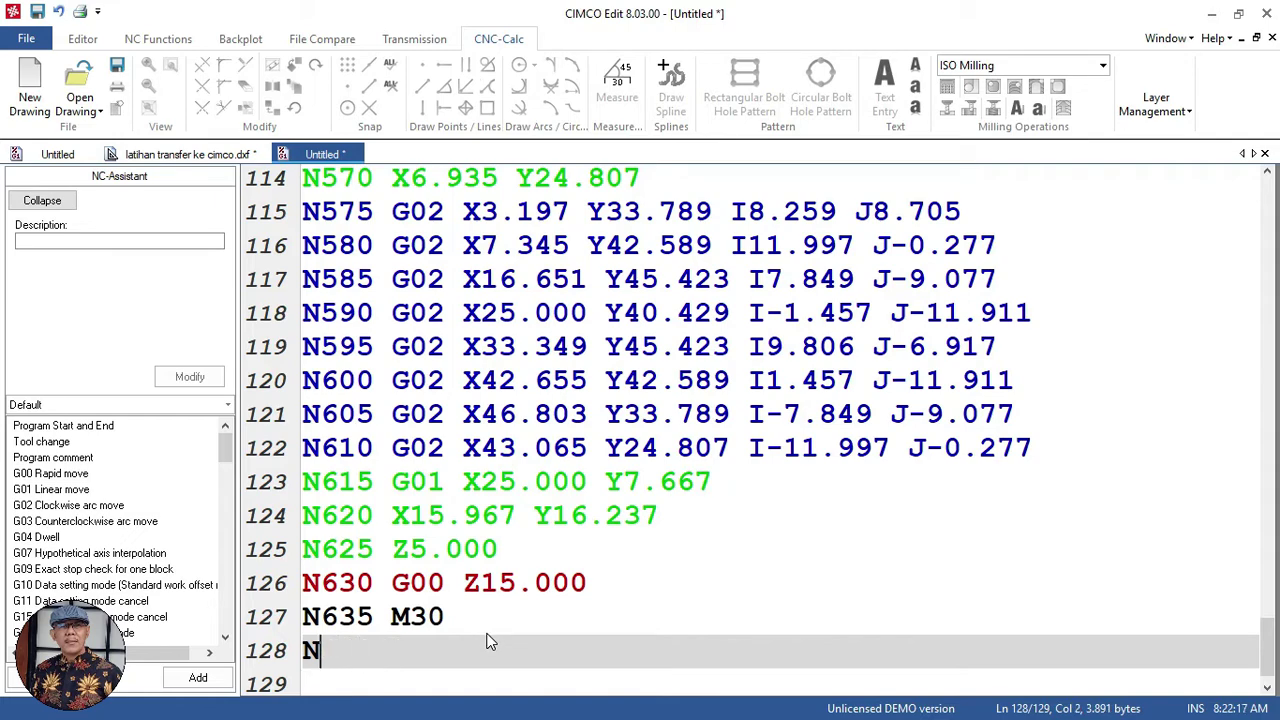
{"action": "key", "text": "BackSpace"}
Save the program in Documents as 'LATIHAN TRASFER DR AUTOCad ke cimco edit.NC'.
{"action": "left_click", "coordinate": [116, 65]}
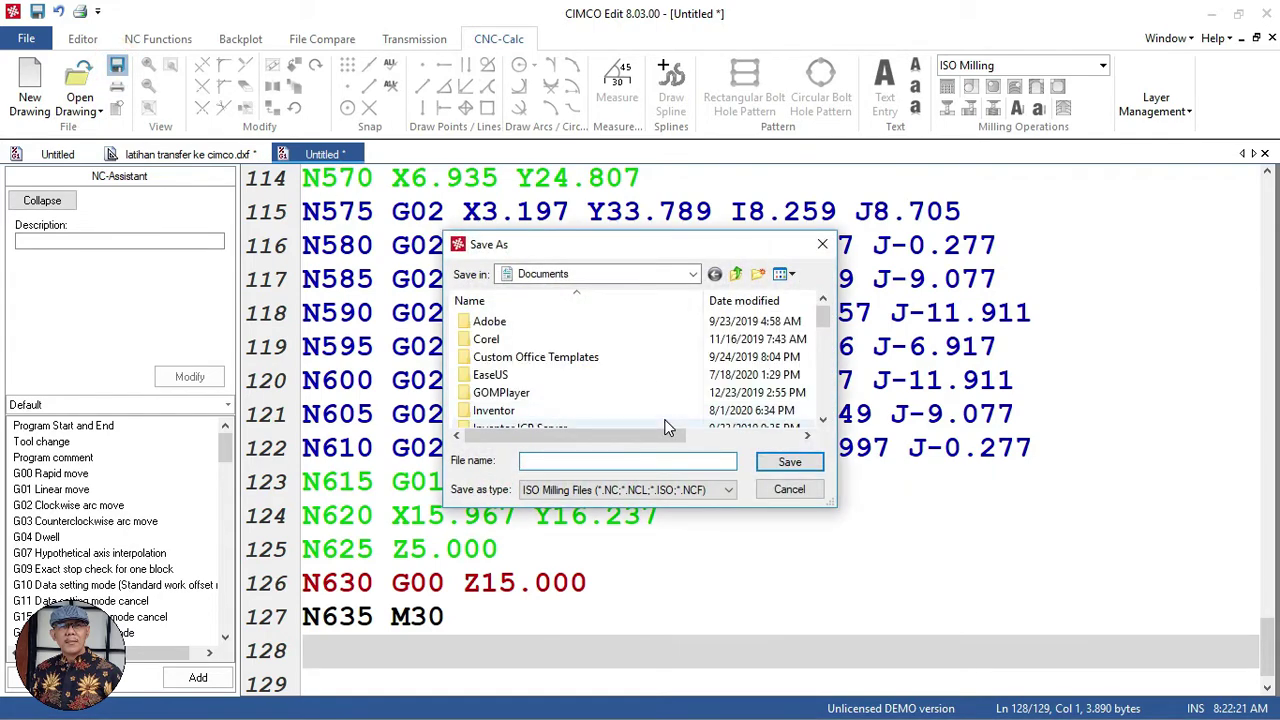
{"action": "left_click", "coordinate": [660, 461]}
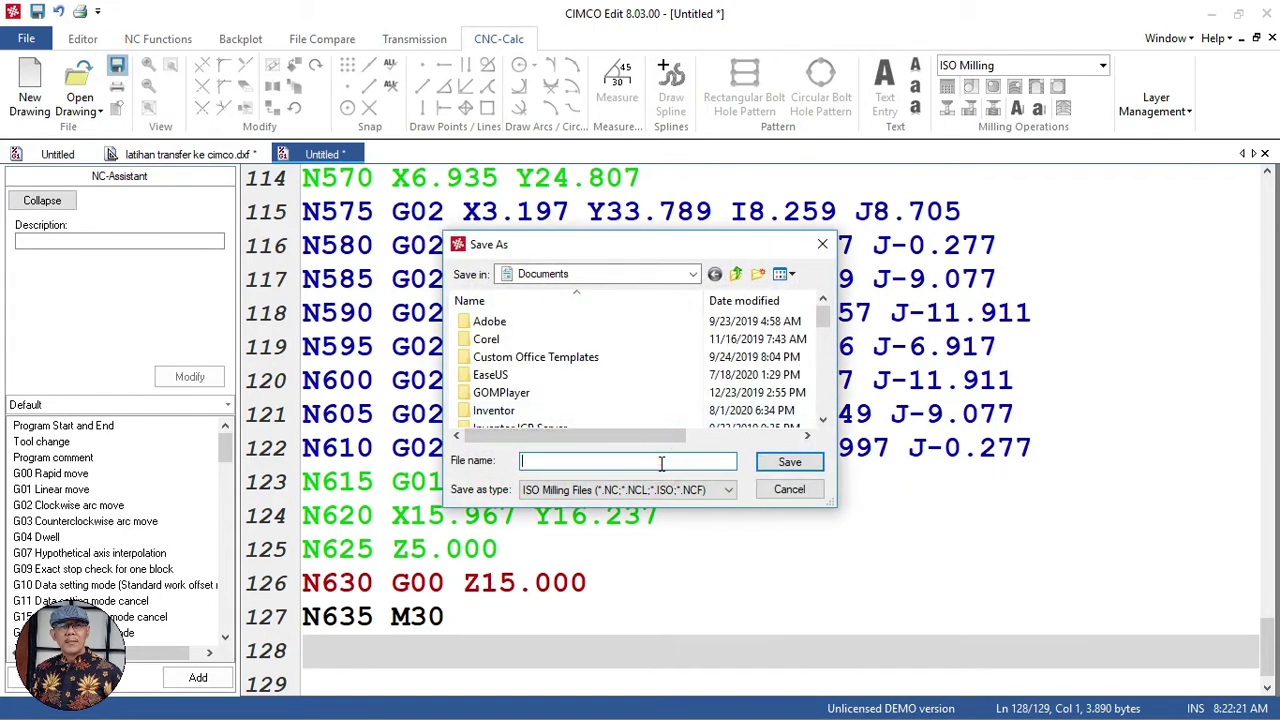
{"action": "type", "text": "LATIHAN "}
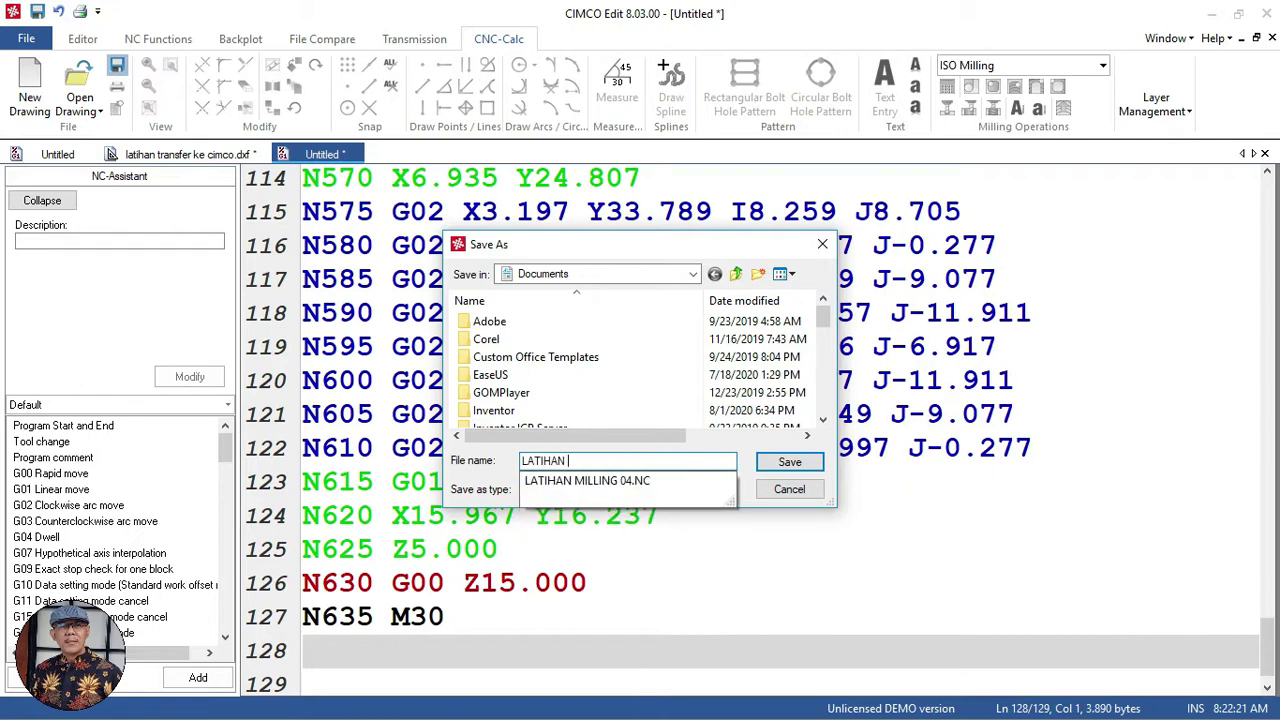
{"action": "type", "text": "TRASFER DR AUTOCad ke cim"}
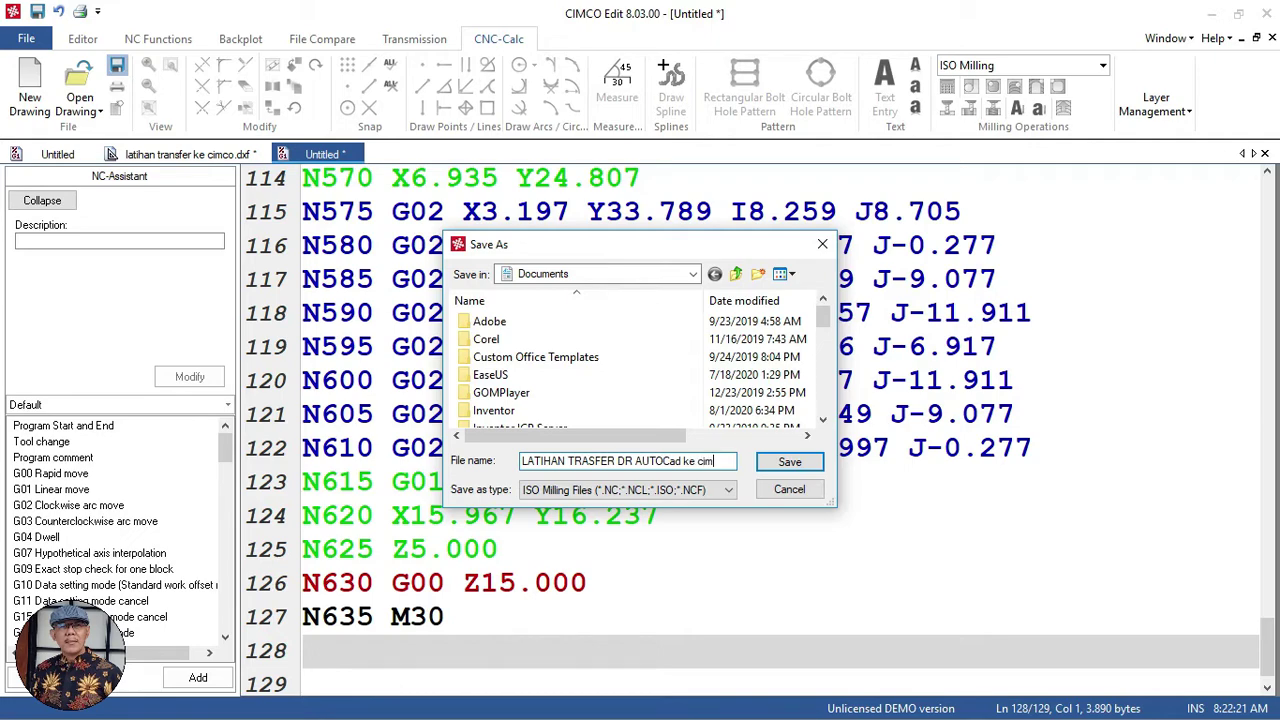
{"action": "type", "text": "di"}
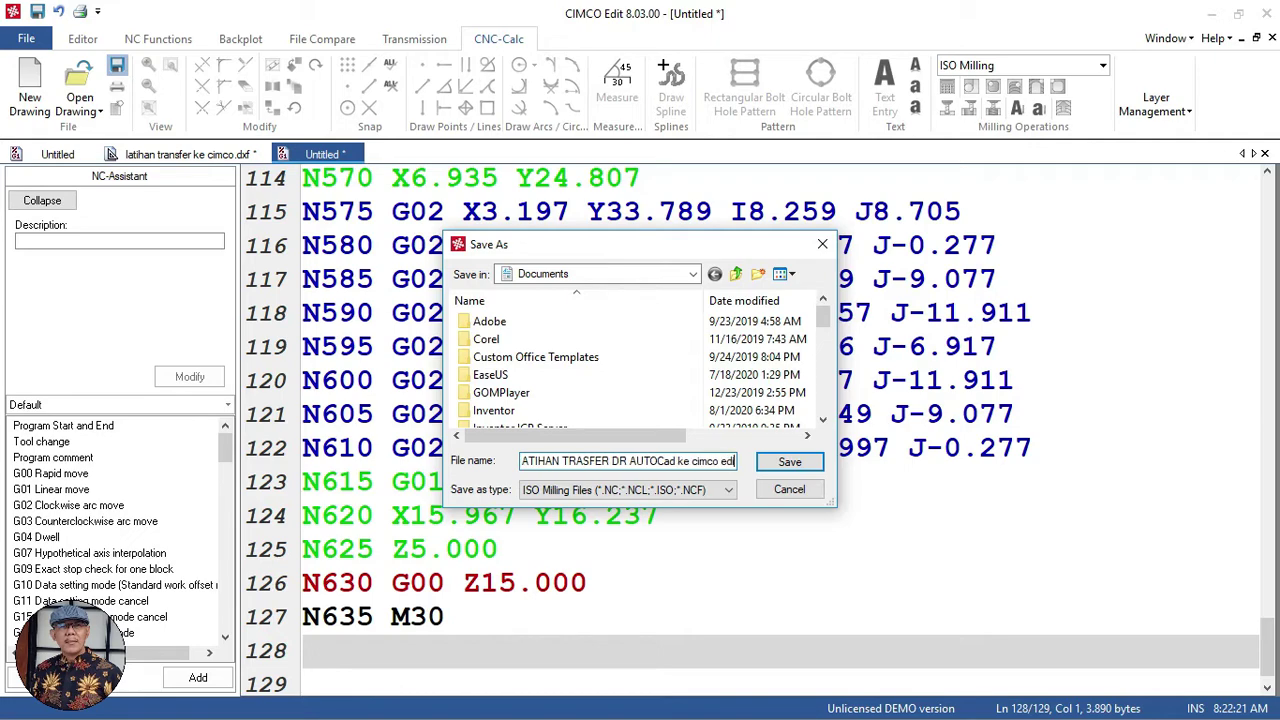
{"action": "type", "text": "t"}
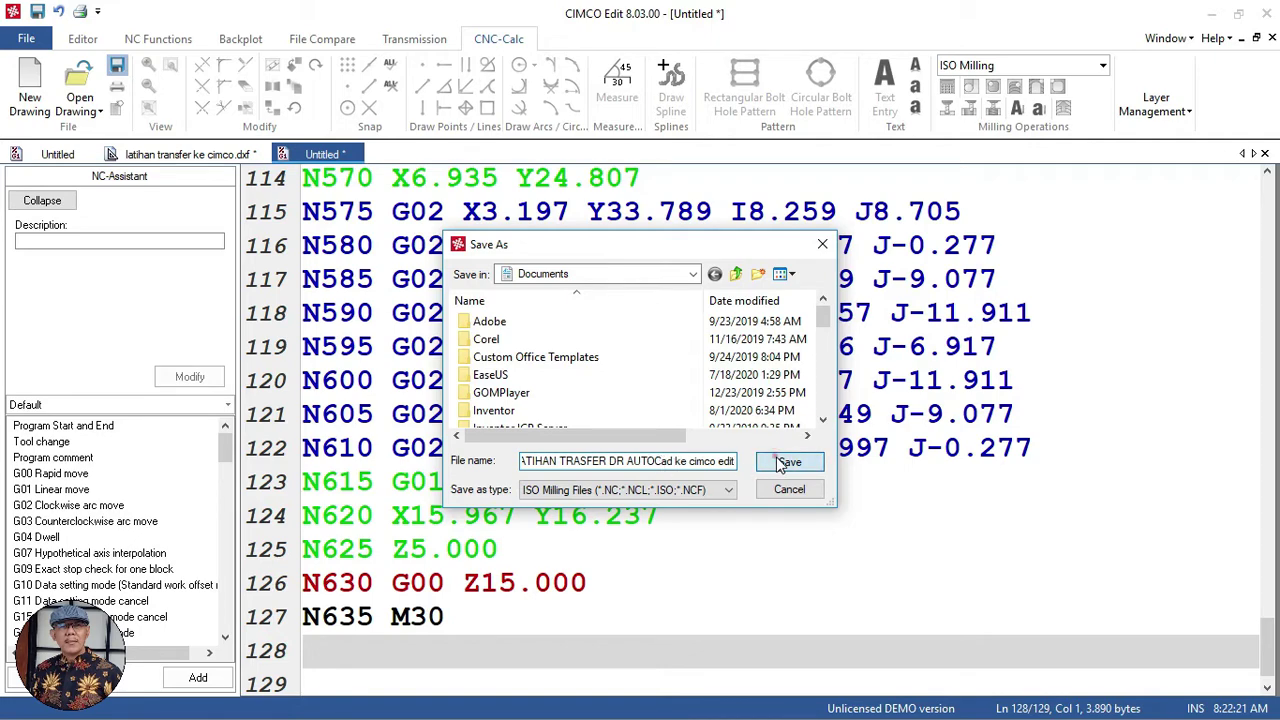
{"action": "left_click", "coordinate": [787, 462]}
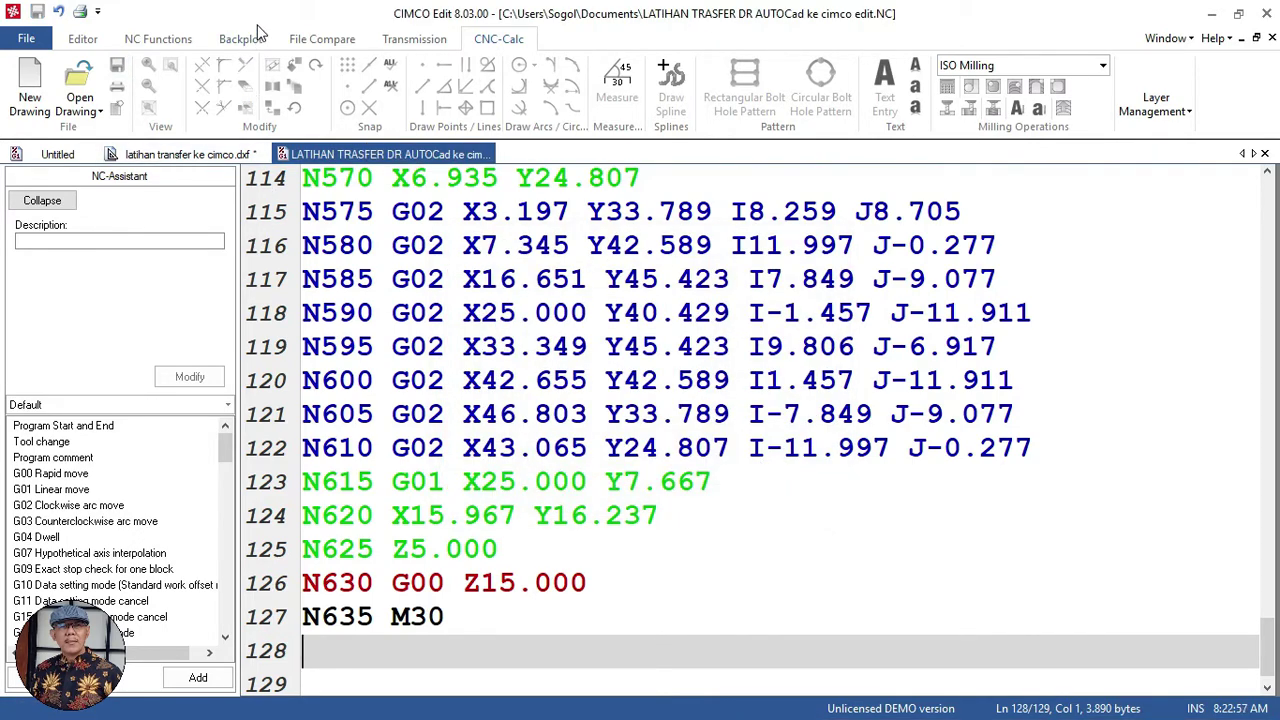
Start the solid animation of the toolpath in the Backplot view.
{"action": "double_click", "coordinate": [250, 14]}
{"action": "left_click", "coordinate": [836, 14]}
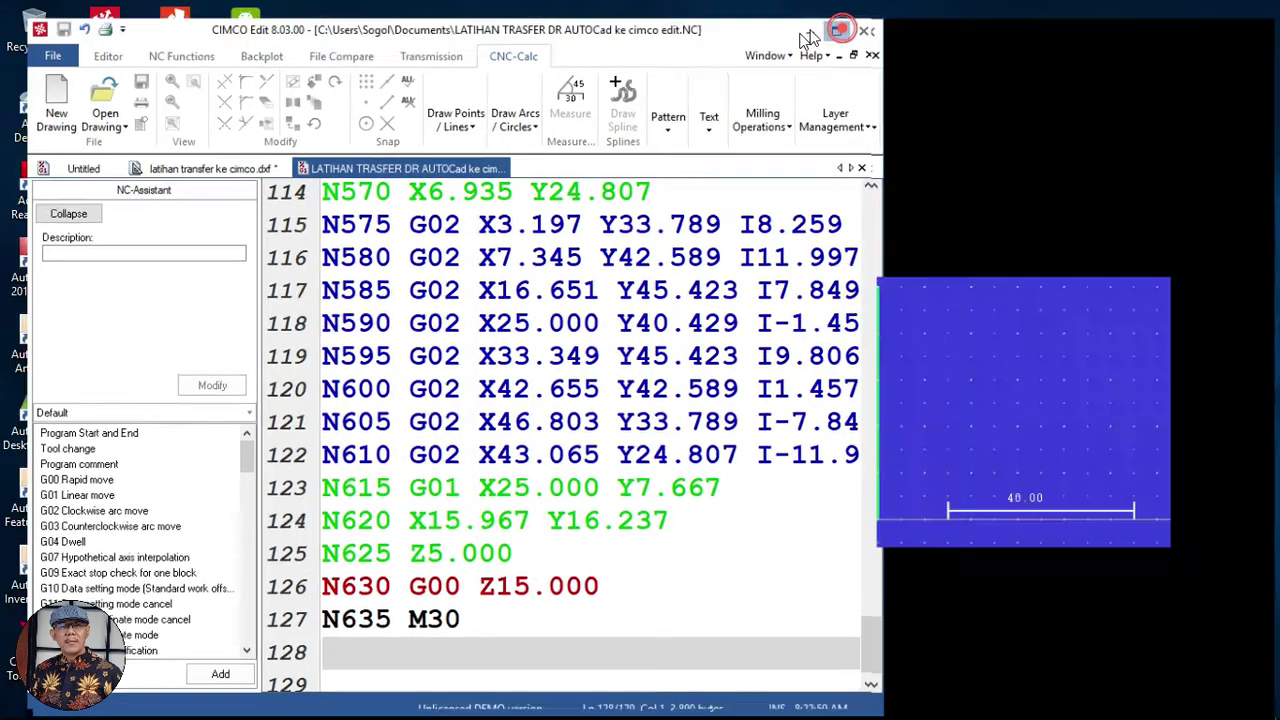
{"action": "left_click", "coordinate": [259, 41]}
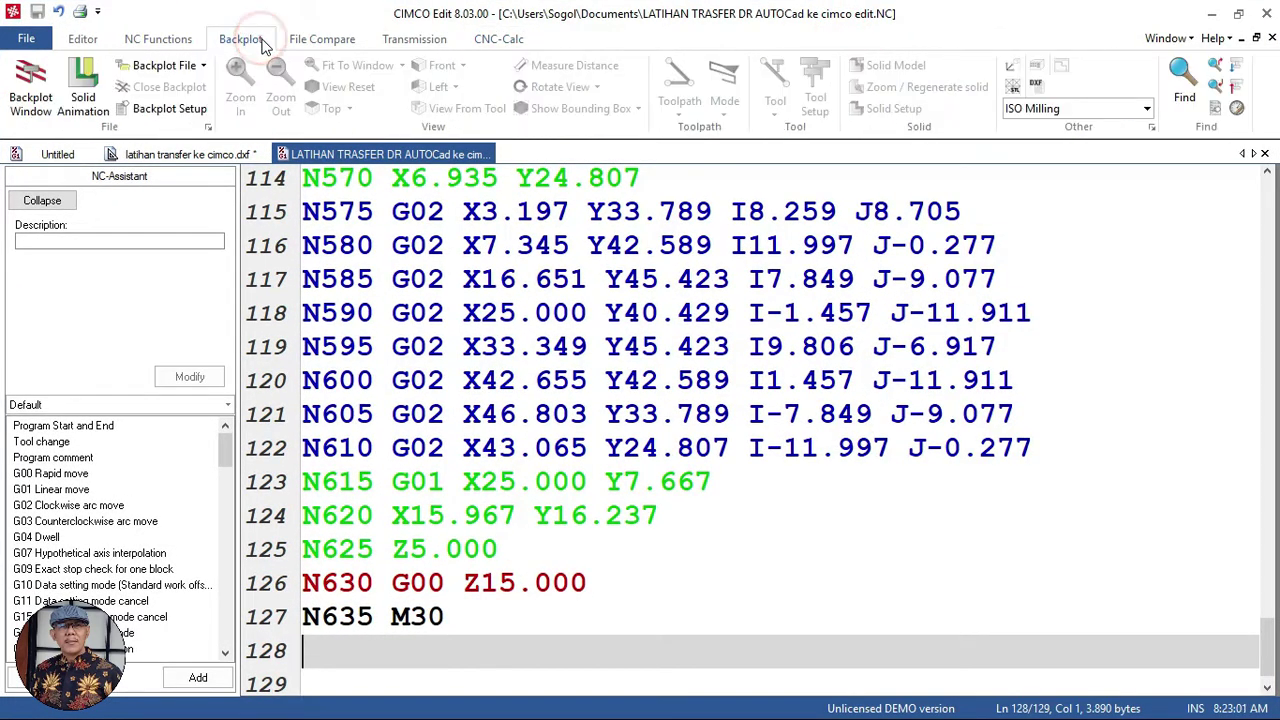
{"action": "left_click", "coordinate": [95, 100]}
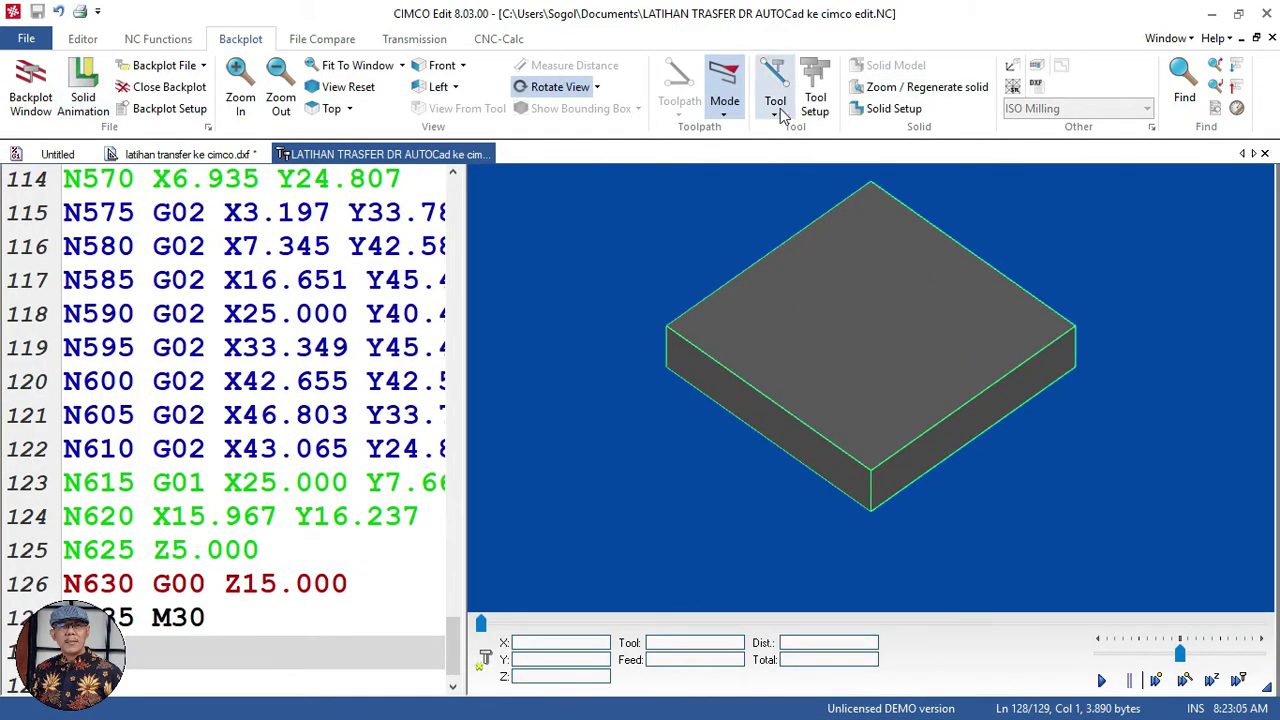
Confirm the 50 × 50 × 10 stock in Solid Setup with Lock stock dimension left on.
{"action": "left_click", "coordinate": [893, 108]}
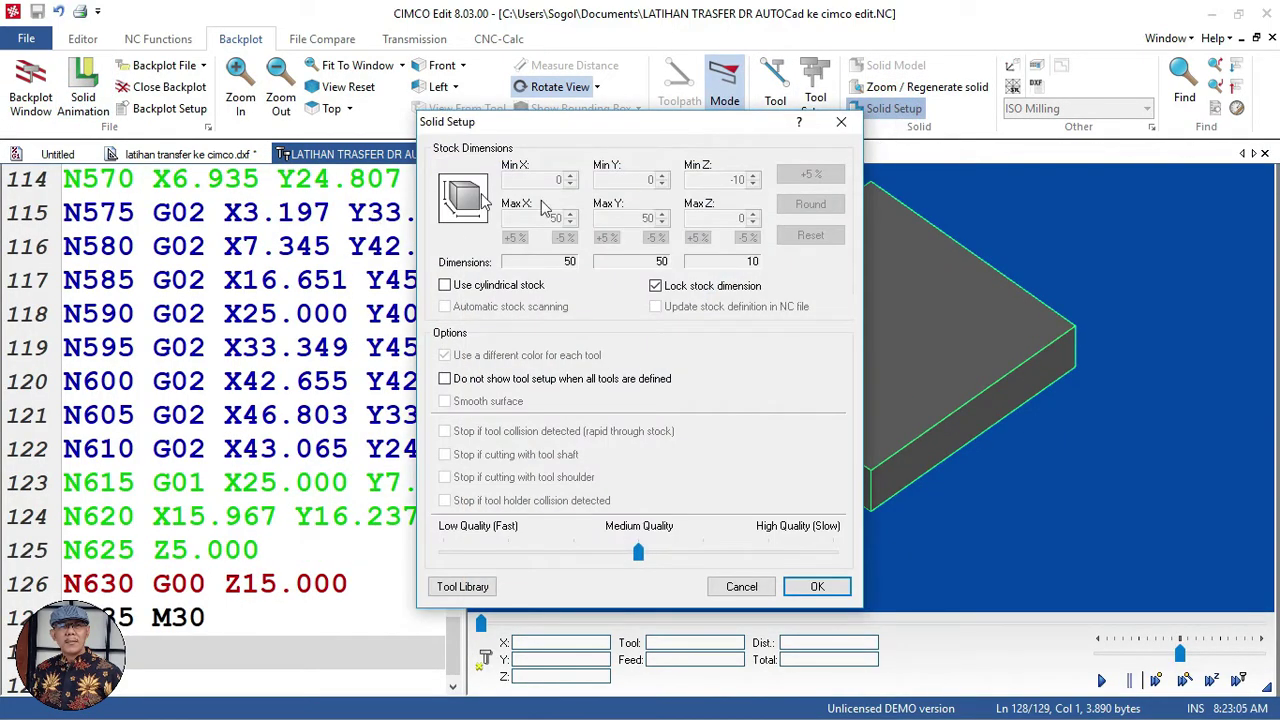
{"action": "left_click", "coordinate": [655, 286]}
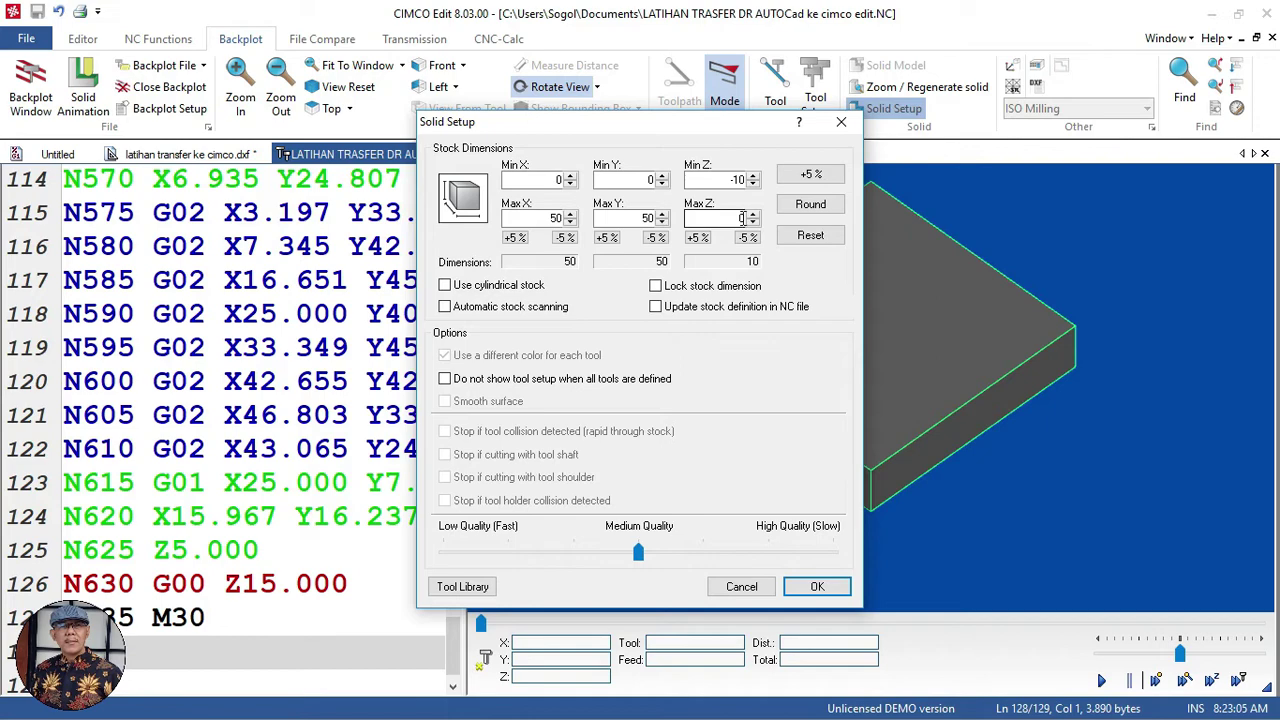
{"action": "left_click", "coordinate": [655, 286]}
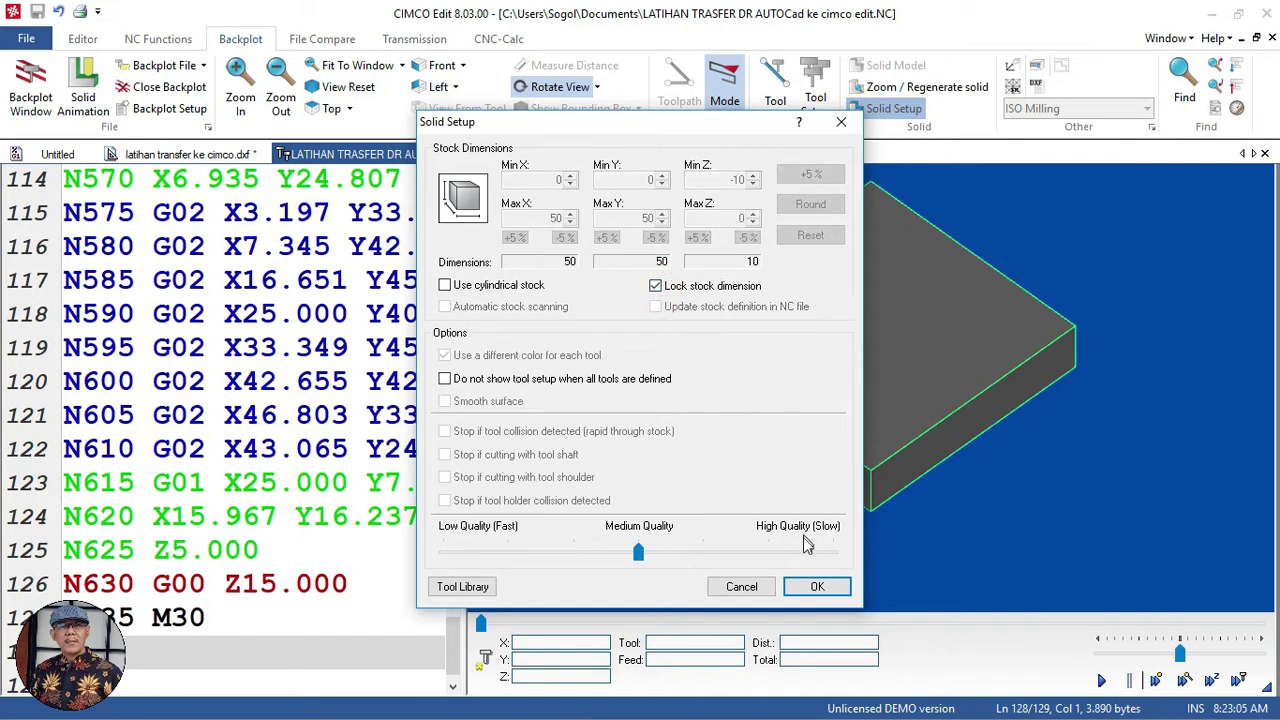
{"action": "left_click", "coordinate": [815, 586]}
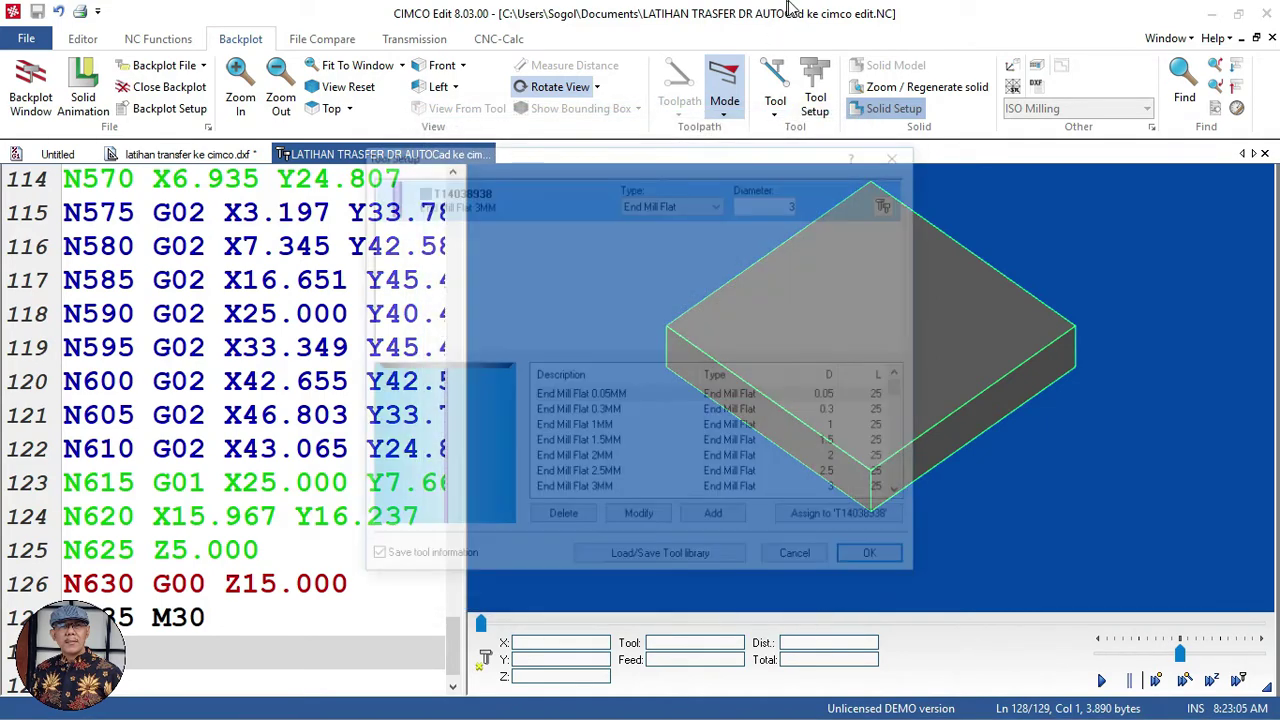
Assign the End Mill Flat 3MM to the program's tool and play the simulation.
{"action": "left_click", "coordinate": [613, 491]}
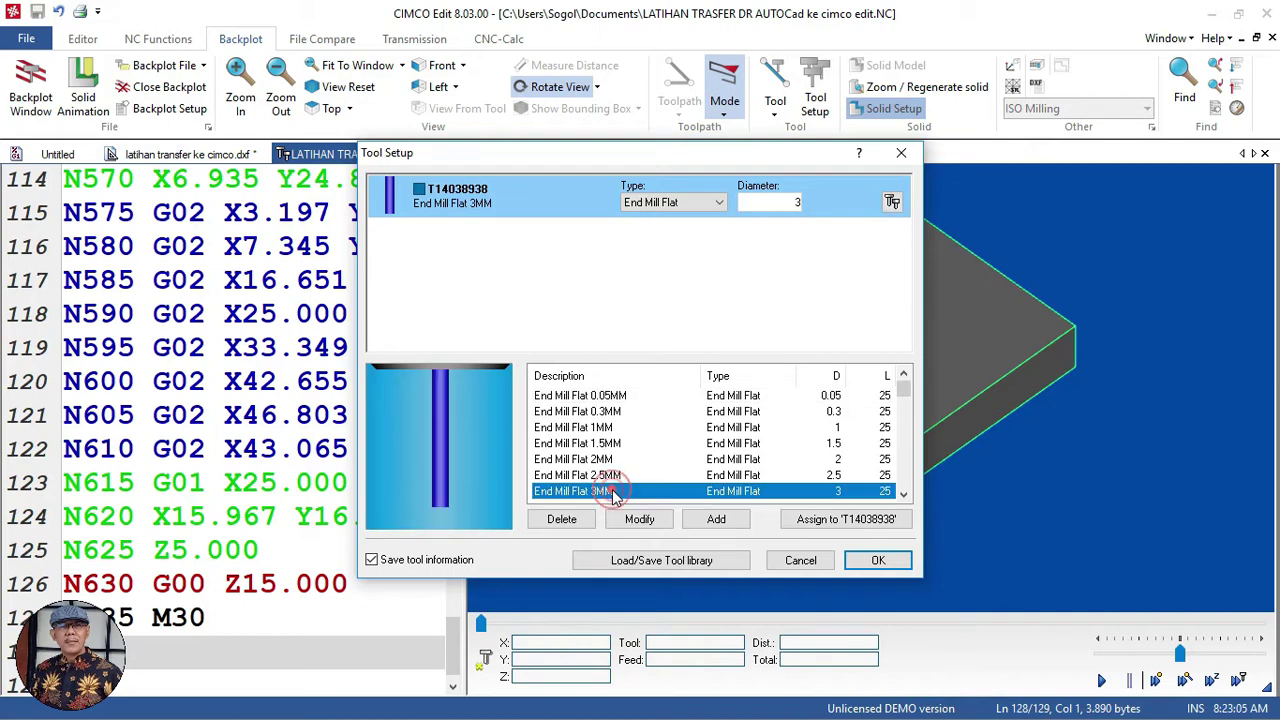
{"action": "left_click", "coordinate": [810, 519]}
{"action": "left_click", "coordinate": [892, 561]}
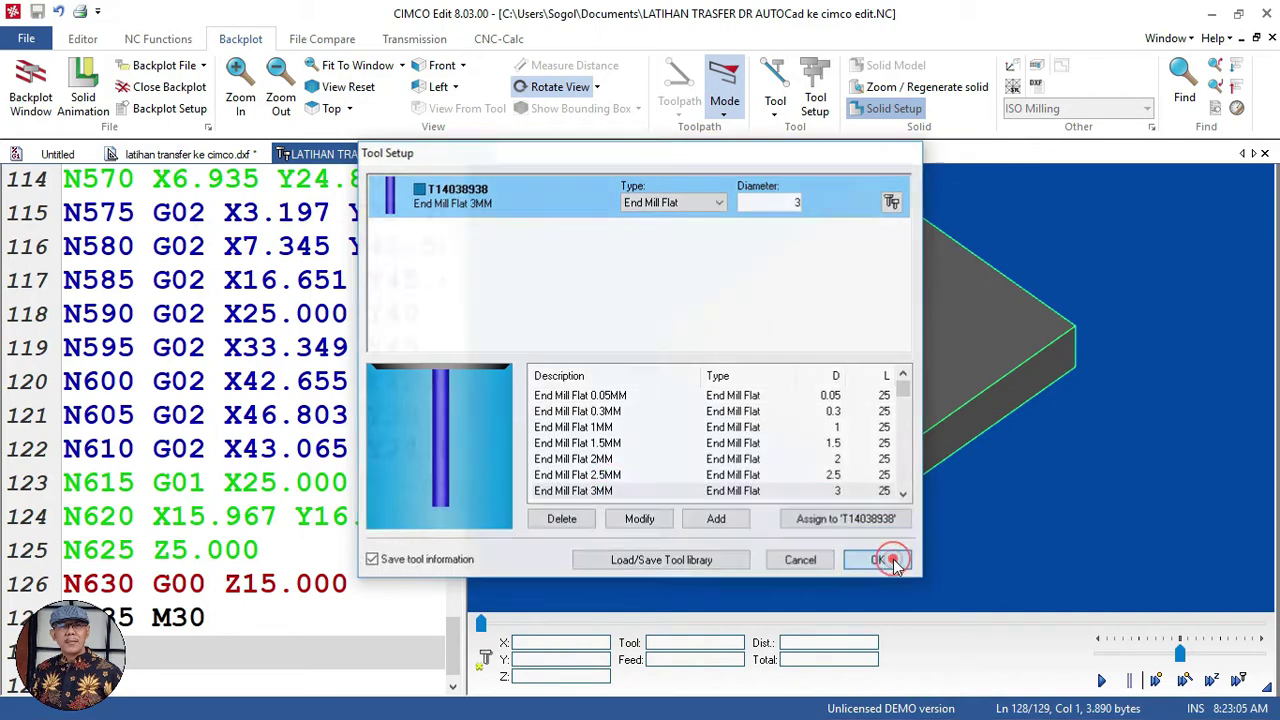
{"action": "left_click", "coordinate": [1101, 680]}
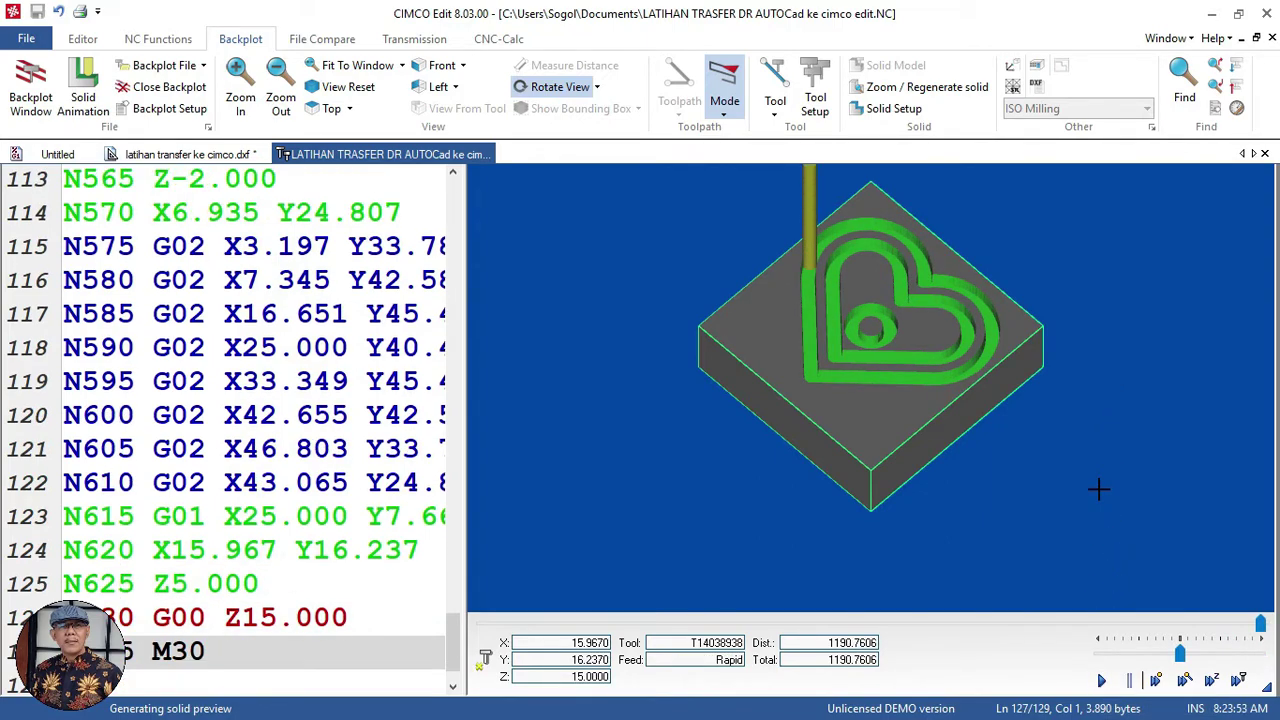
Replay the machining simulation from a zoomed-in top view.
{"action": "right_click", "coordinate": [1080, 430]}
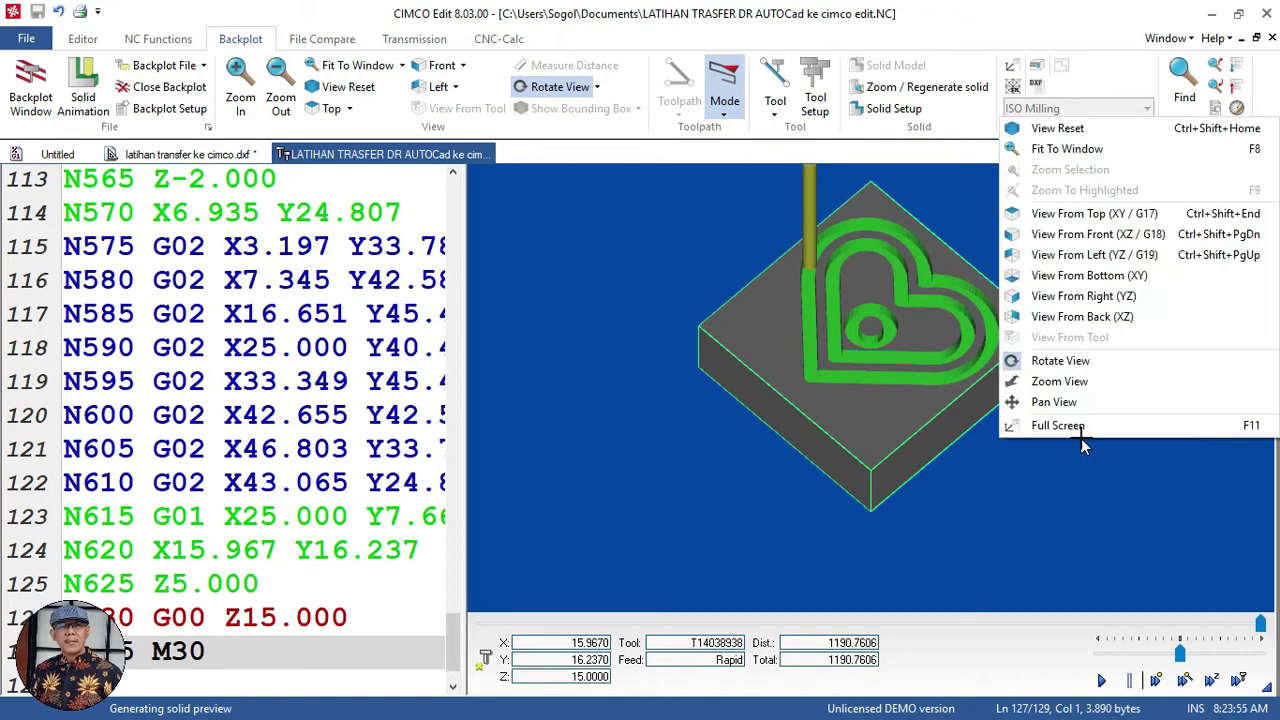
{"action": "left_click", "coordinate": [1095, 214]}
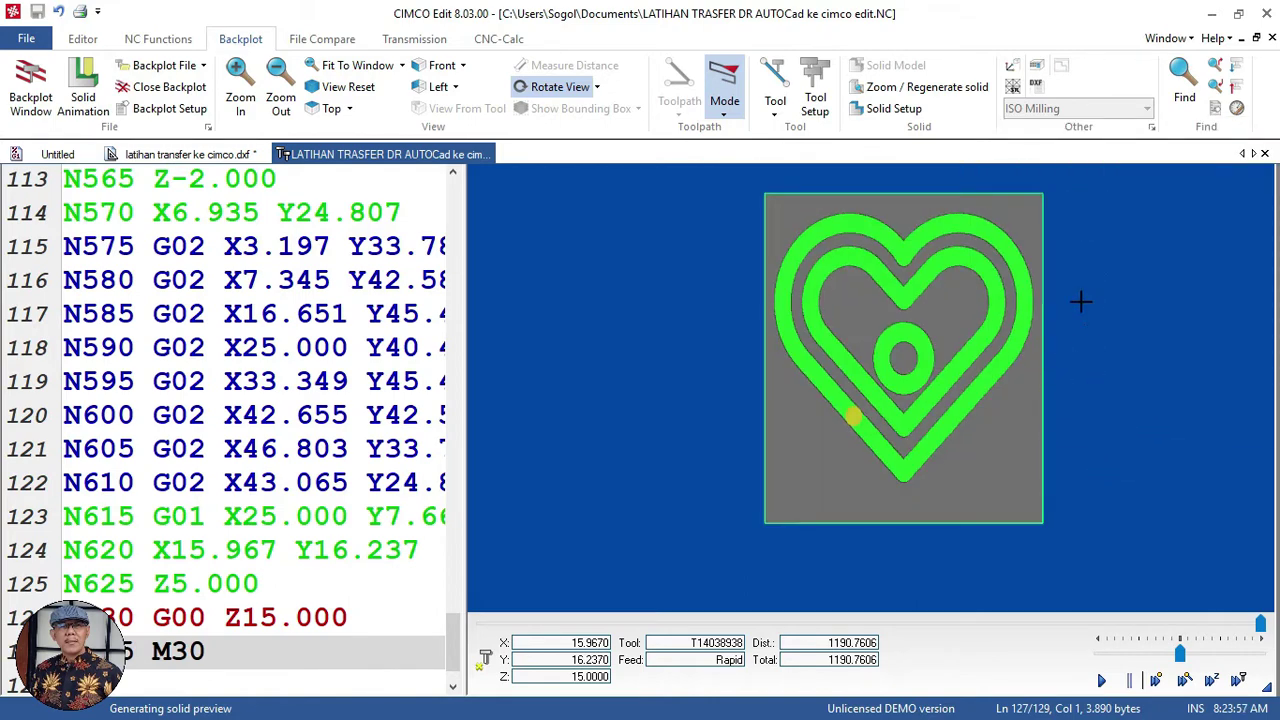
{"action": "scroll", "coordinate": [1085, 201], "scroll_direction": "up", "scroll_amount": 1}
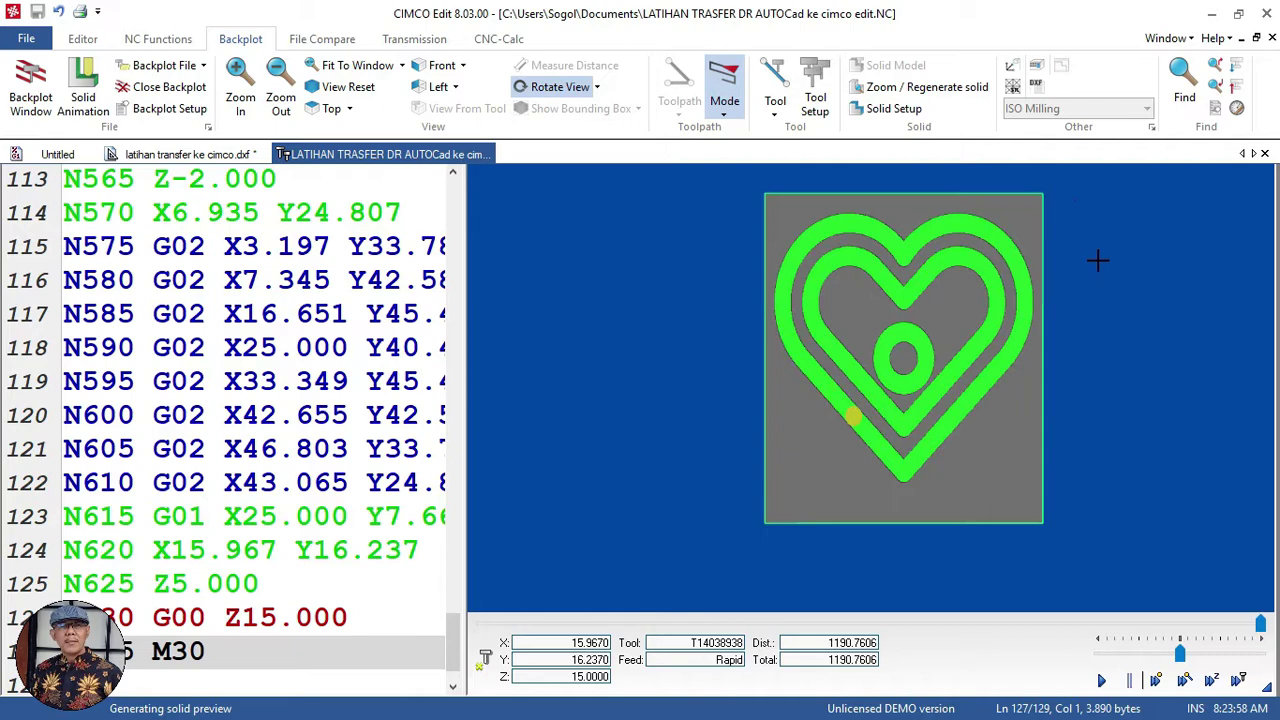
{"action": "left_click", "coordinate": [1101, 680]}
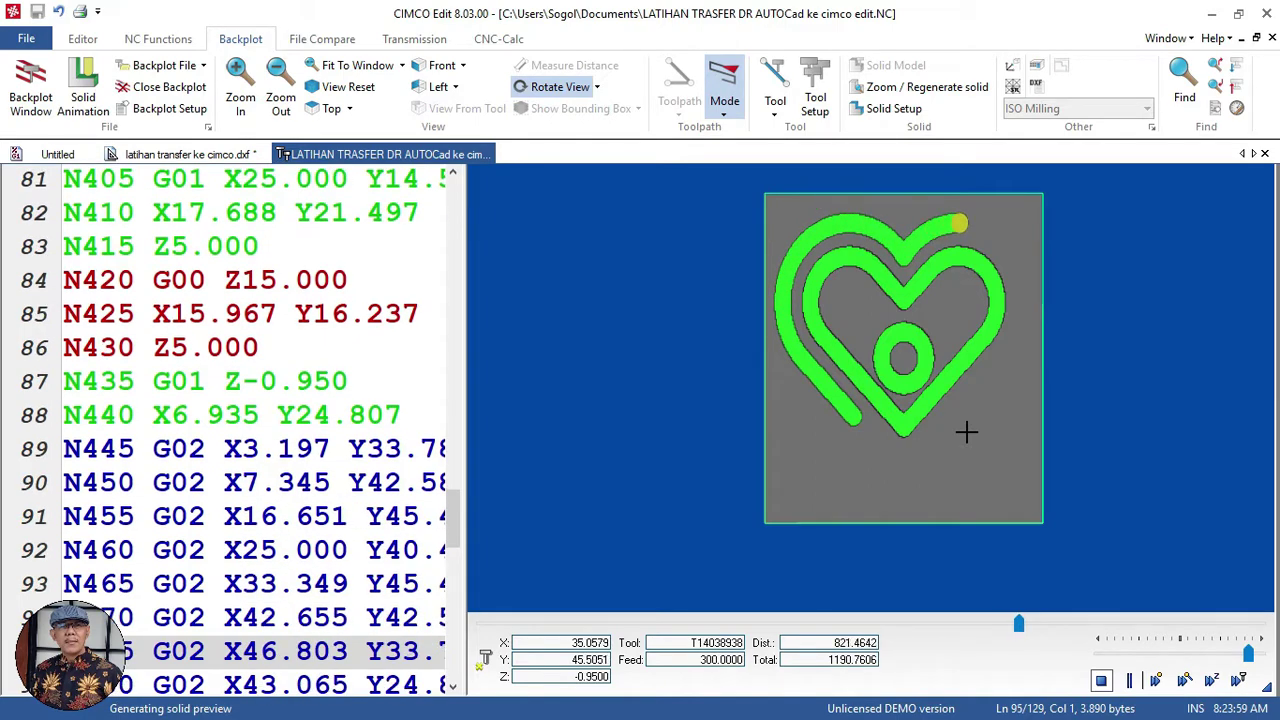
Reset to the default 3D view, zoomed in, while the simulation finishes.
{"action": "right_click", "coordinate": [1124, 342]}
{"action": "left_click", "coordinate": [1115, 356]}
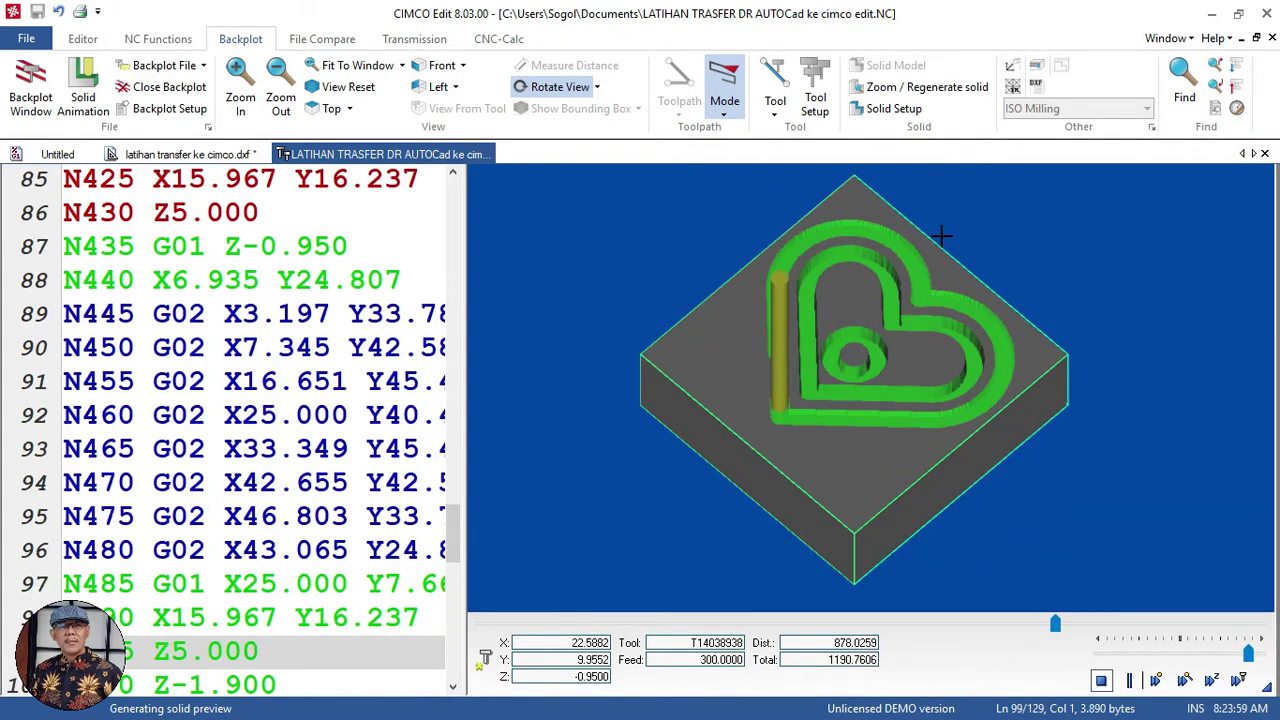
{"action": "scroll", "coordinate": [952, 263], "scroll_direction": "up", "scroll_amount": 1}
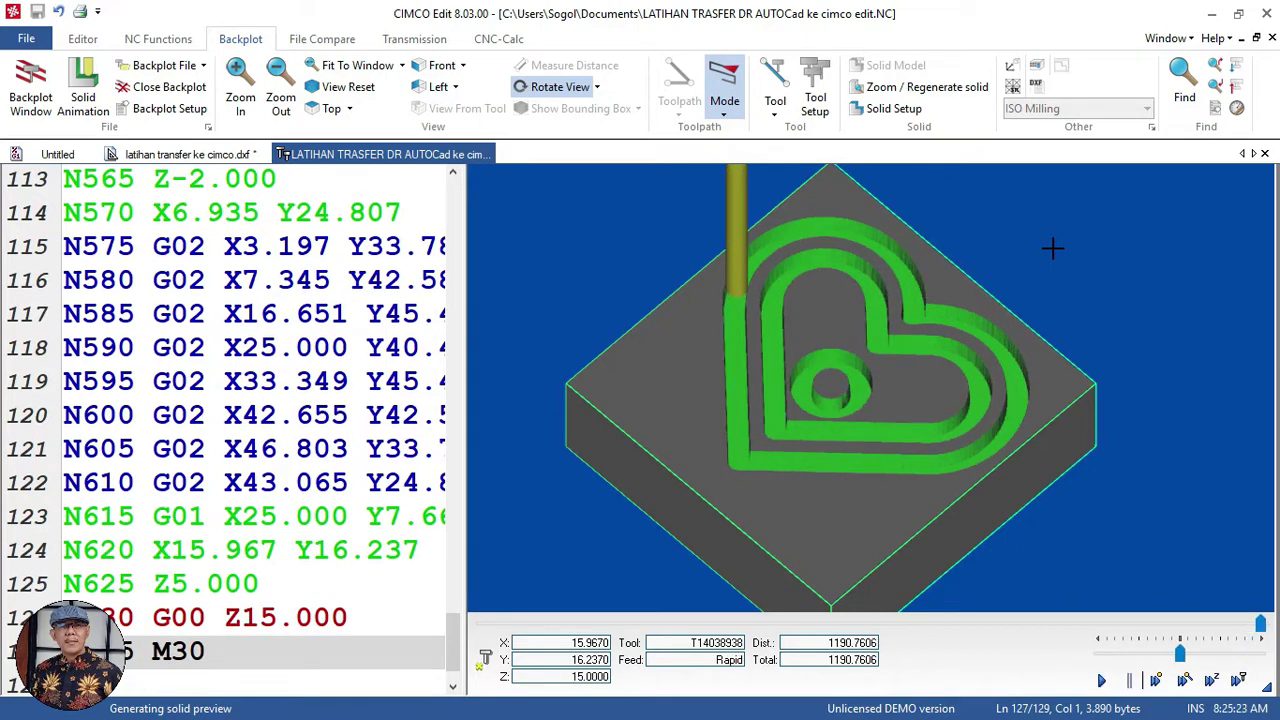
Close the backplot and scroll the editor back up to line 1 of the program.
{"action": "left_click", "coordinate": [168, 88]}
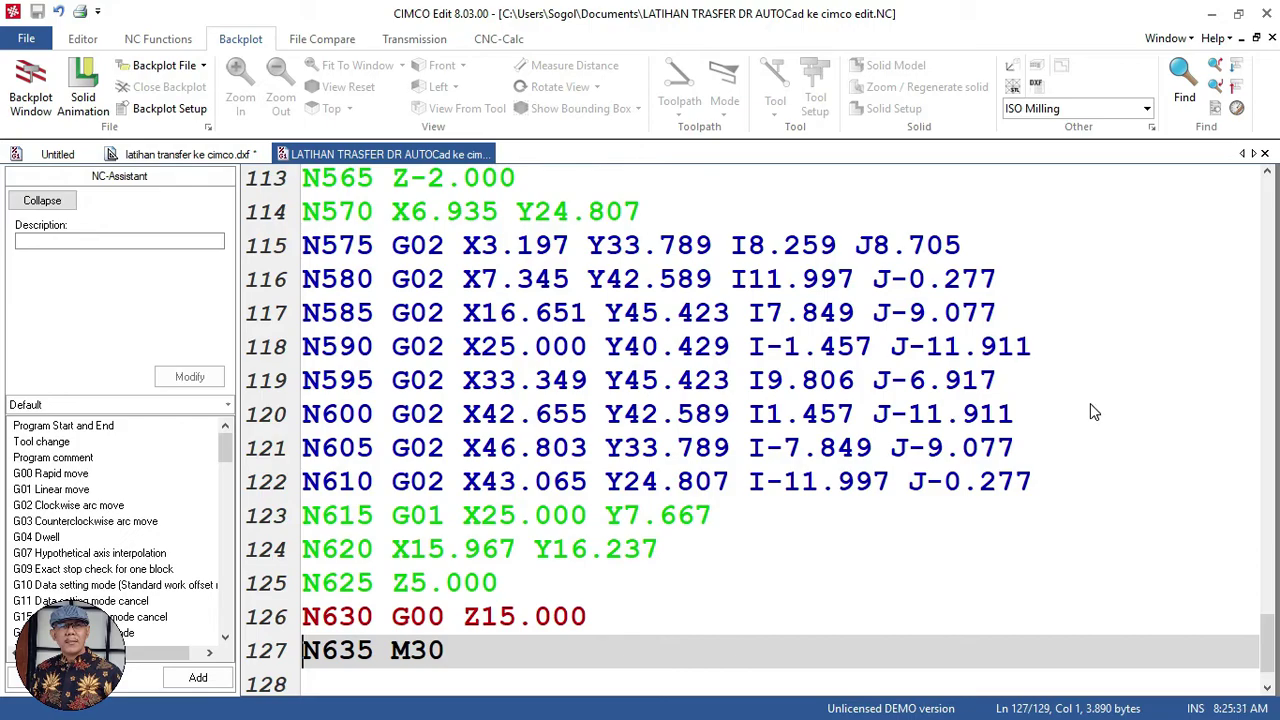
{"action": "scroll", "coordinate": [1090, 405], "scroll_direction": "up", "scroll_amount": 10}
{"action": "scroll", "coordinate": [1091, 405], "scroll_direction": "up", "scroll_amount": 10}
{"action": "scroll", "coordinate": [1092, 405], "scroll_direction": "up", "scroll_amount": 13}
{"action": "scroll", "coordinate": [1095, 413], "scroll_direction": "up", "scroll_amount": 3}
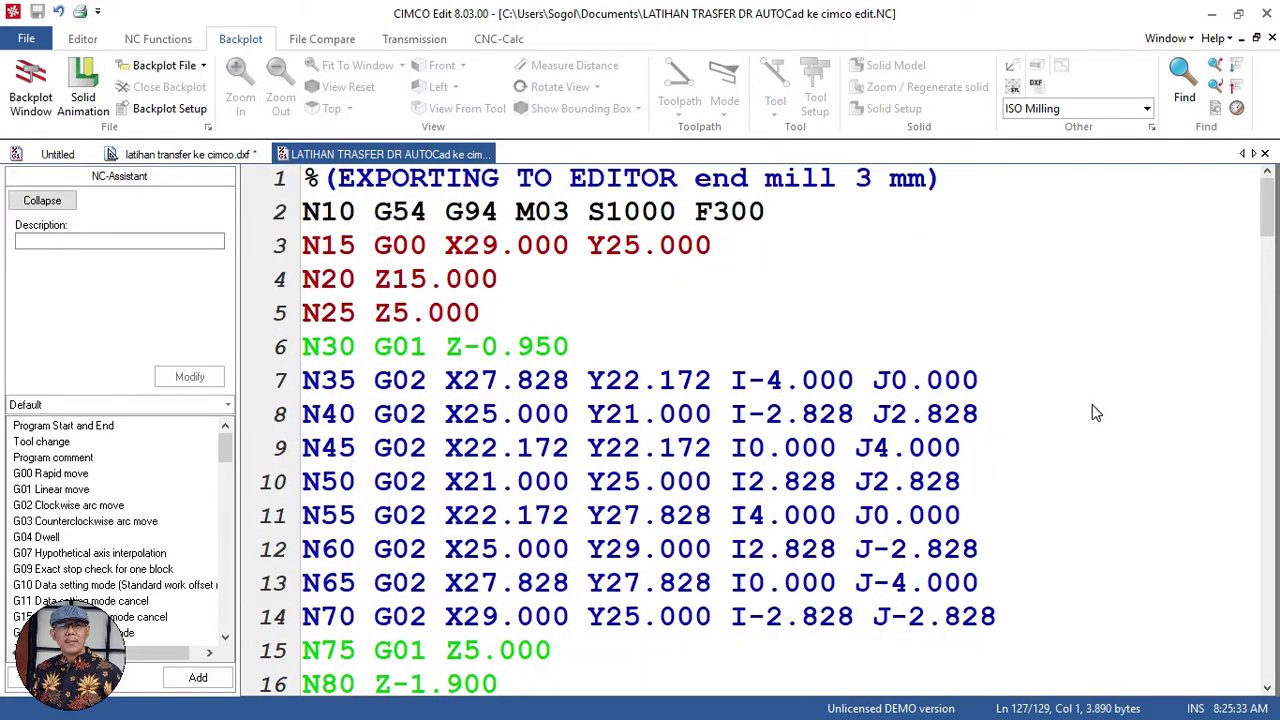